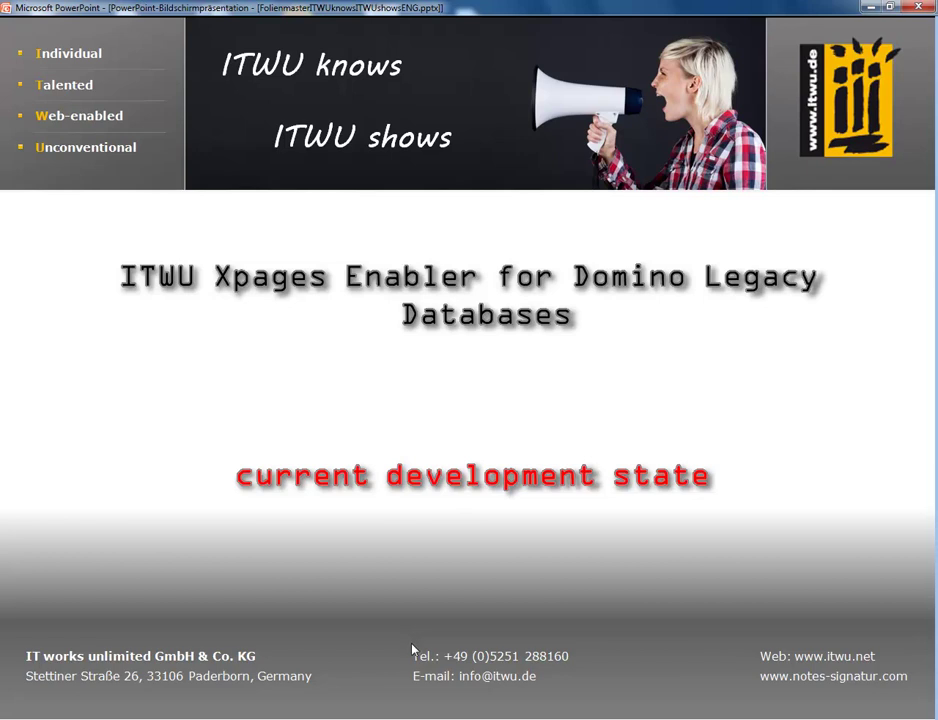
# Switch to Lotus Notes and set up a new application on serenity/Firefly titled DocLib Enabled, using the Doc Library - Notes & Web (8.5) template
pyautogui.moveTo(292, 715)
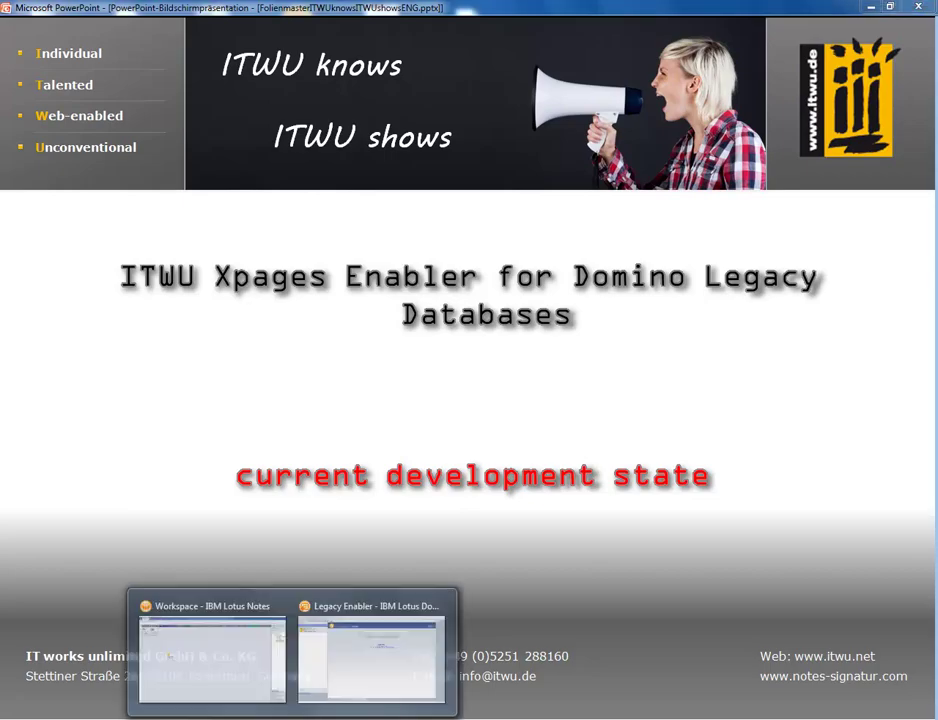
pyautogui.click(240, 684)
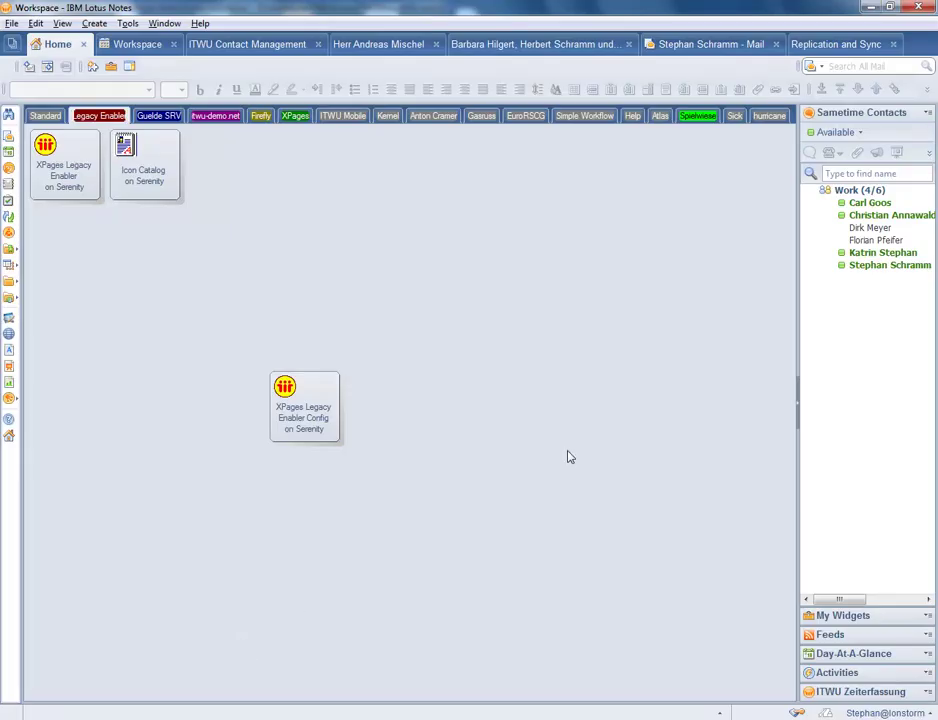
pyautogui.hotkey('ctrl', 'n')
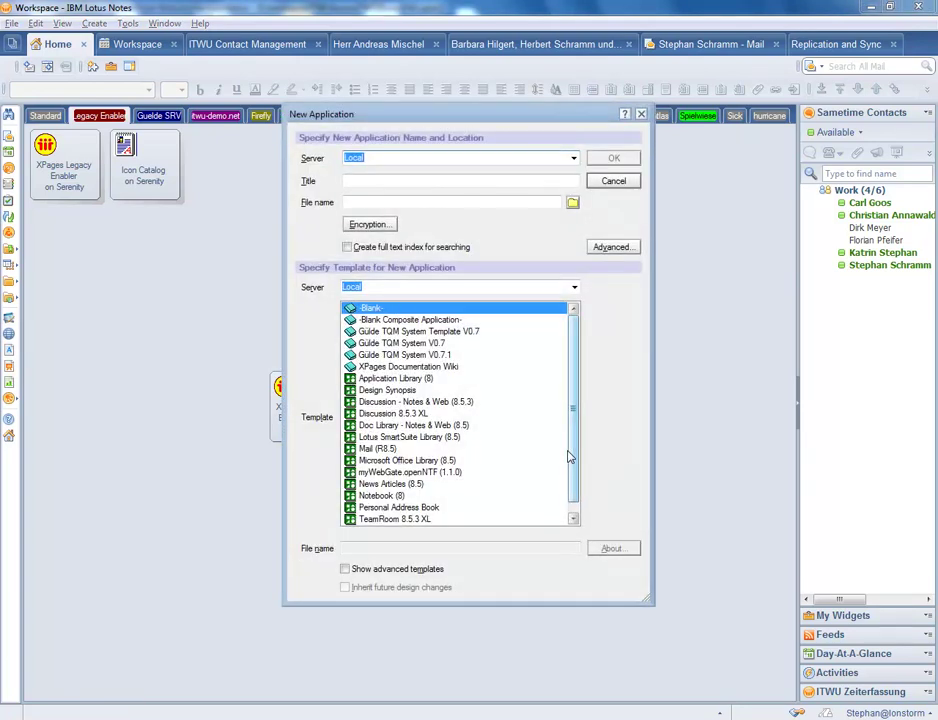
pyautogui.write('serenity/Firefly')
pyautogui.press('Tab')
pyautogui.write('D')
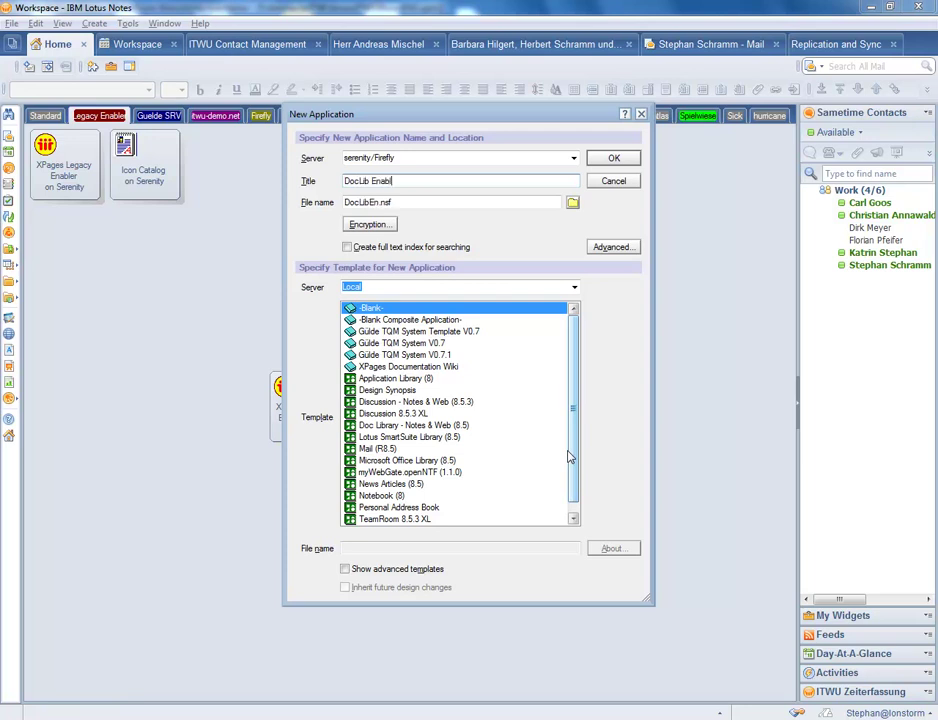
pyautogui.click(413, 425)
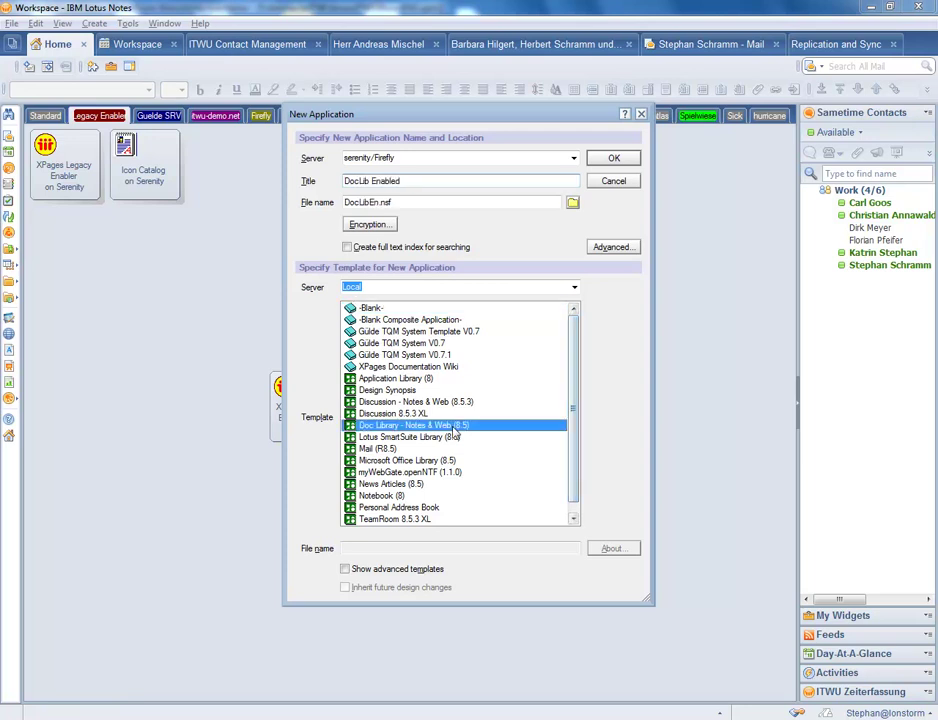
# Place the new application in the dev\enabler folder, create it, and close its About Document Library page
pyautogui.click(573, 203)
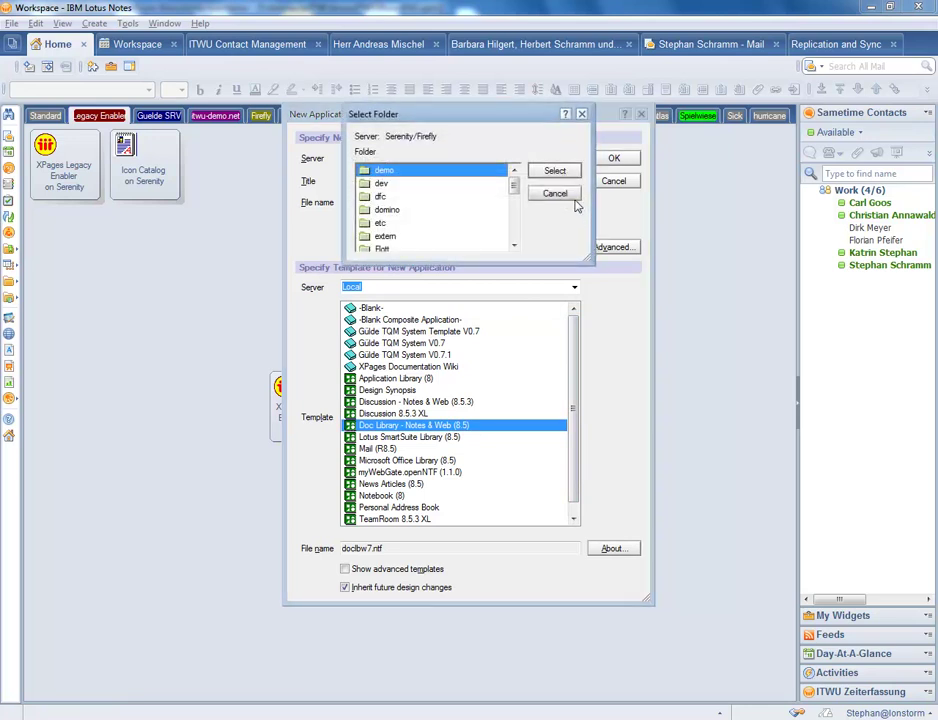
pyautogui.doubleClick(383, 184)
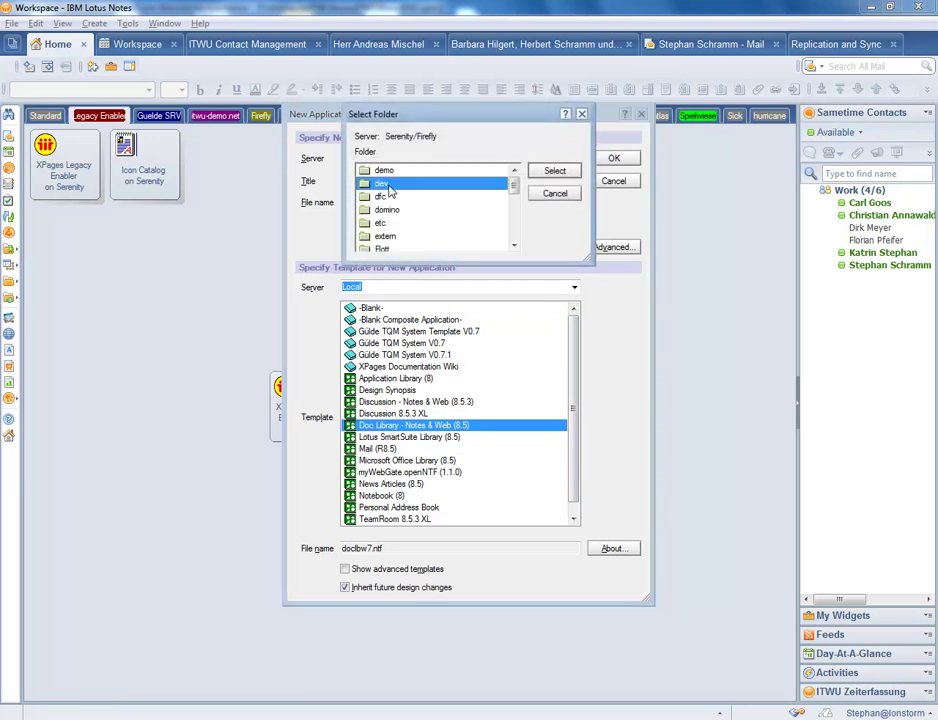
pyautogui.click(419, 172)
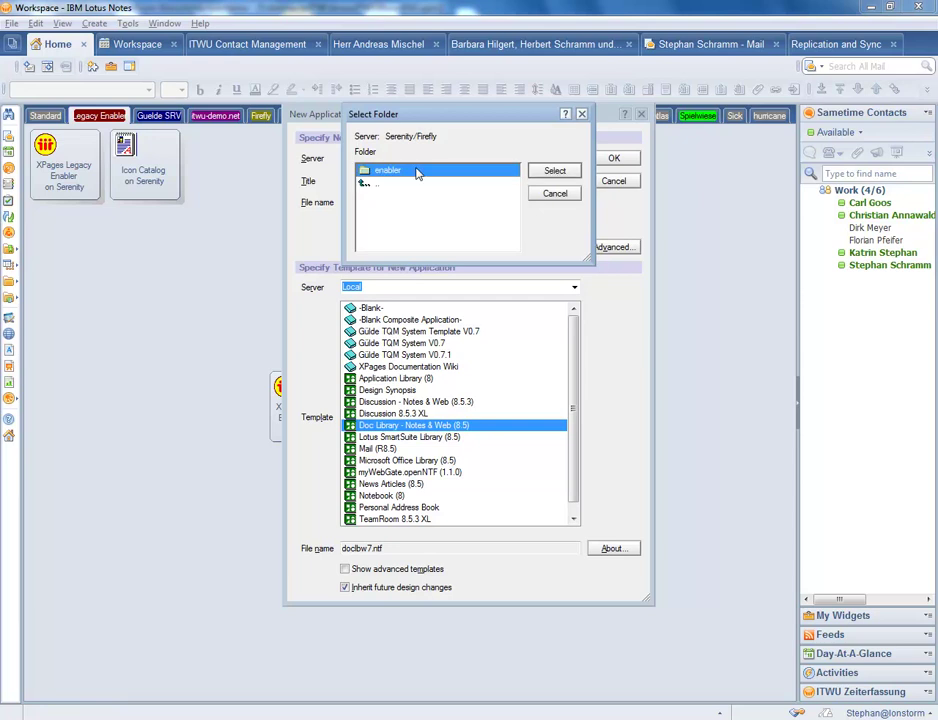
pyautogui.click(556, 171)
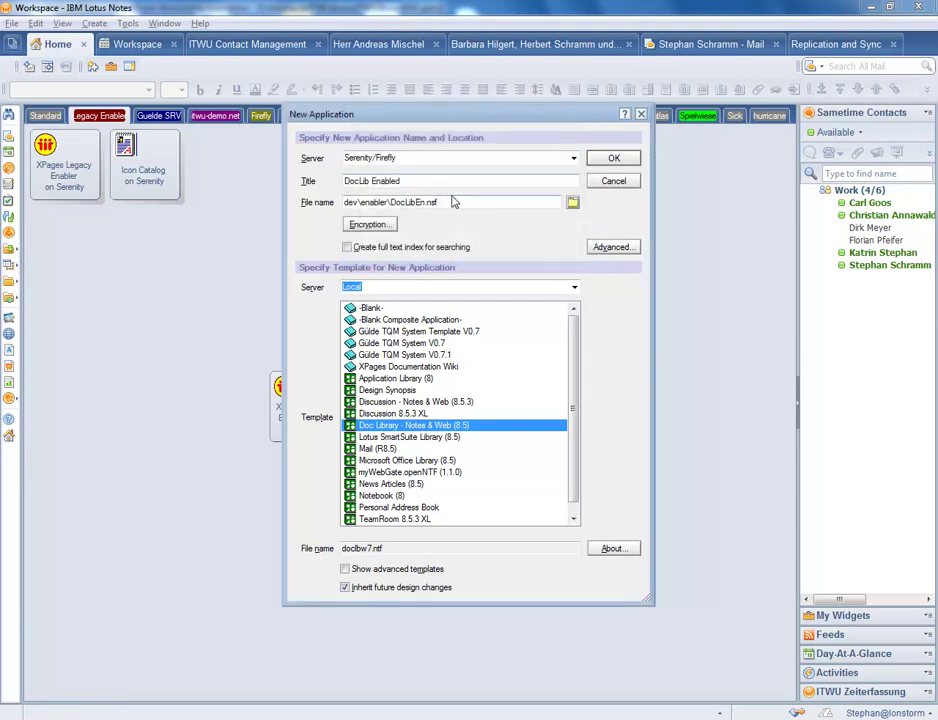
pyautogui.click(614, 159)
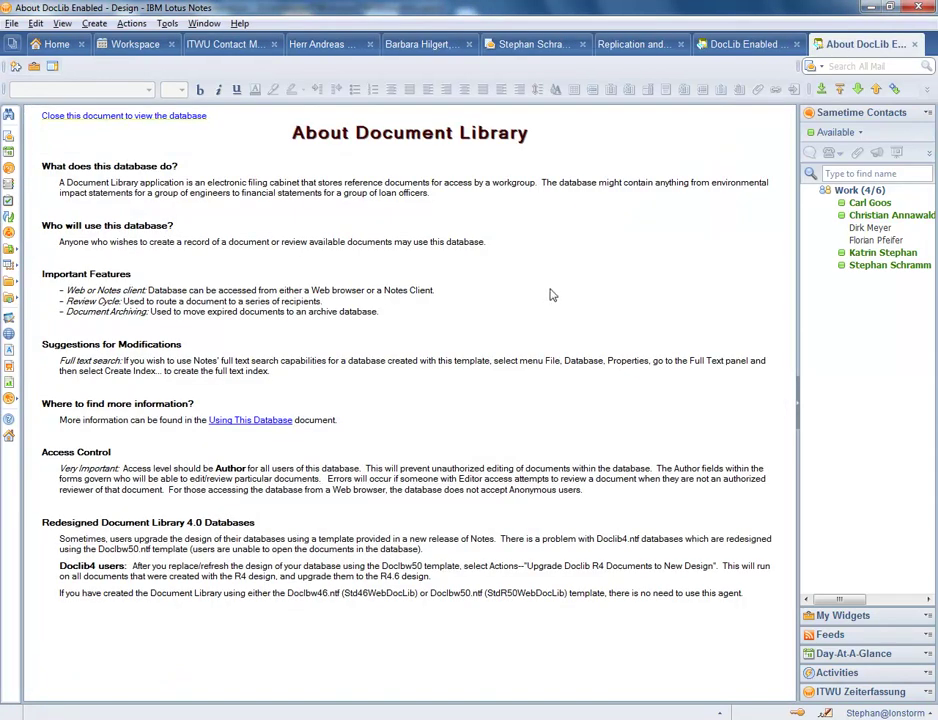
pyautogui.press('Escape')
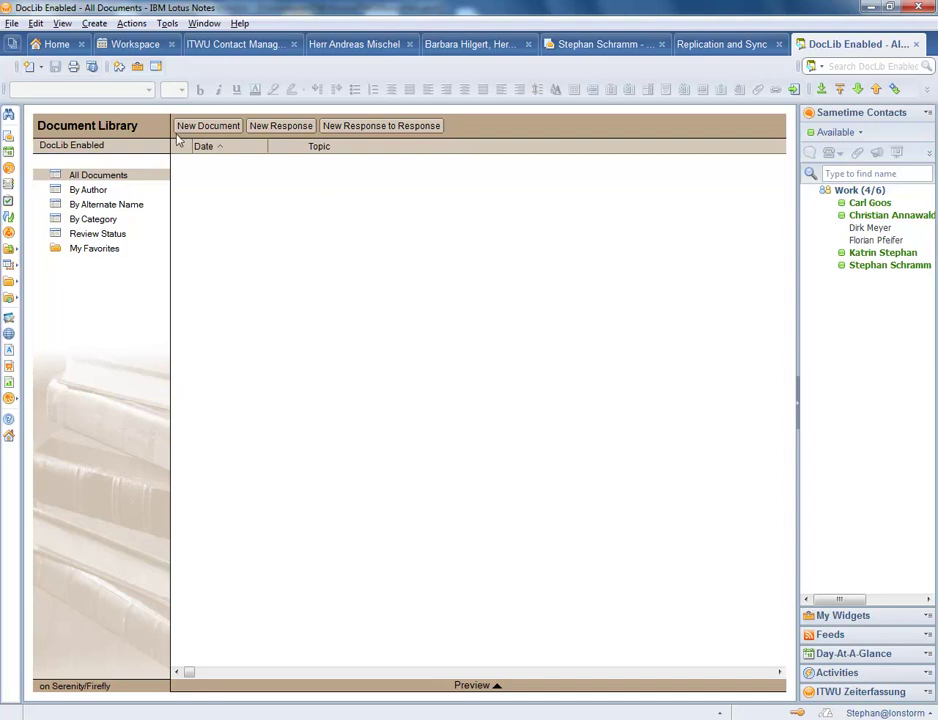
# Create a new library document with subject TestSubject, category TestCategory and the content text "Content"
pyautogui.click(213, 126)
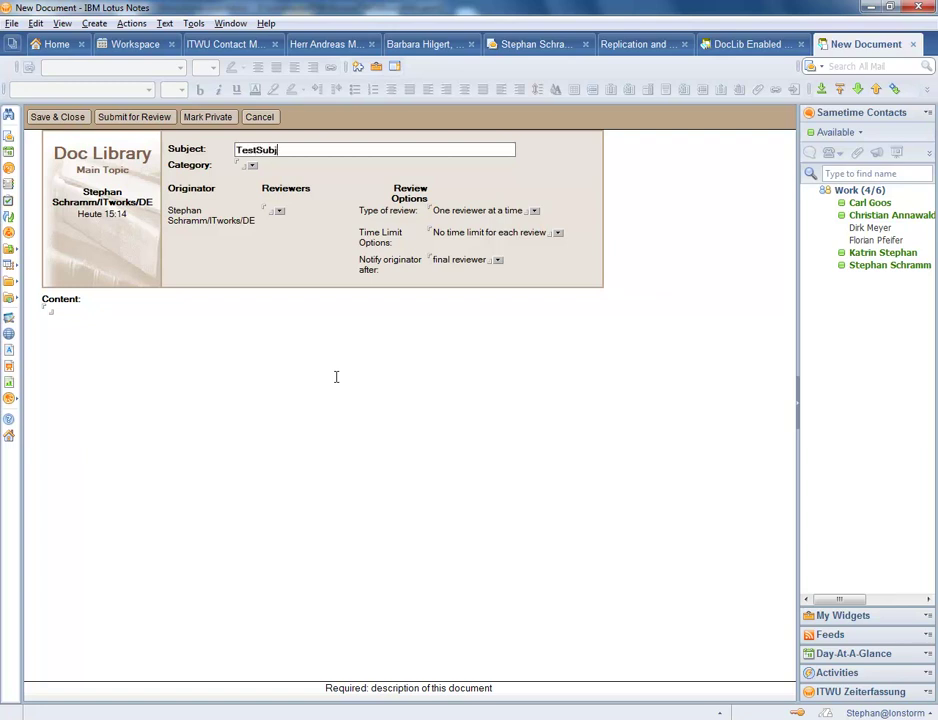
pyautogui.press('Tab')
pyautogui.write('Test')
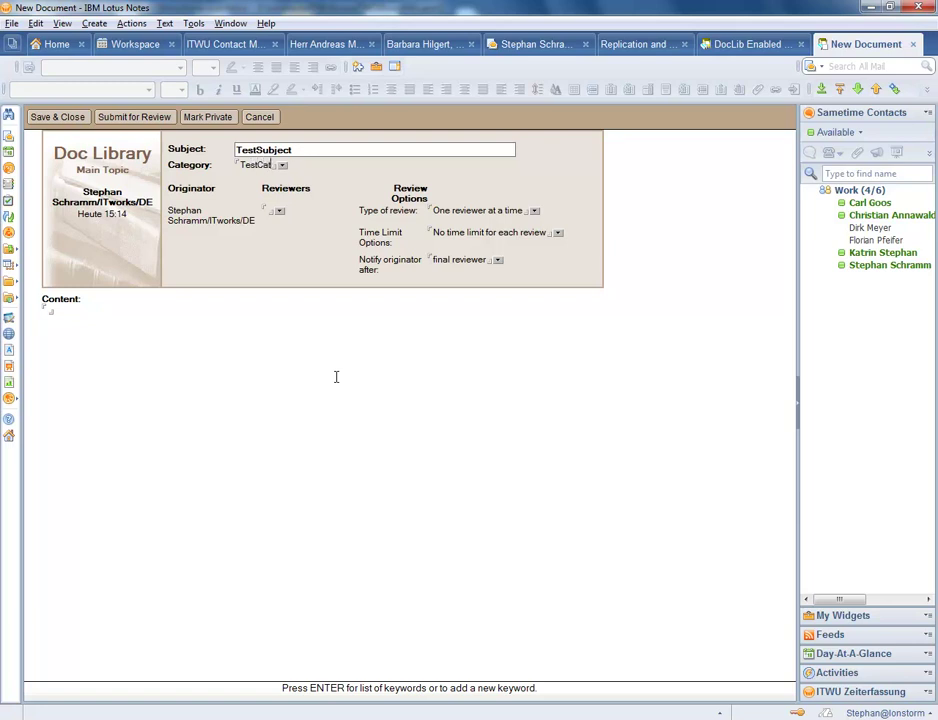
pyautogui.write('Category')
pyautogui.press('Tab')
pyautogui.click(100, 316)
pyautogui.write('Content')
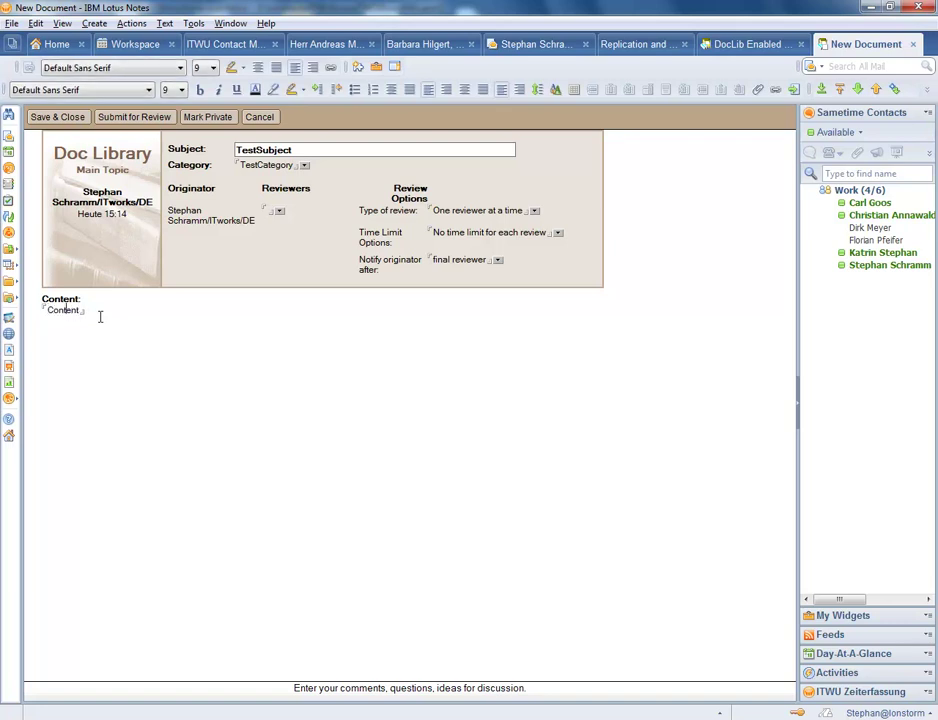
# Insert the picture weißesweblogo.png into the document's content, and save and close the document
pyautogui.click(94, 23)
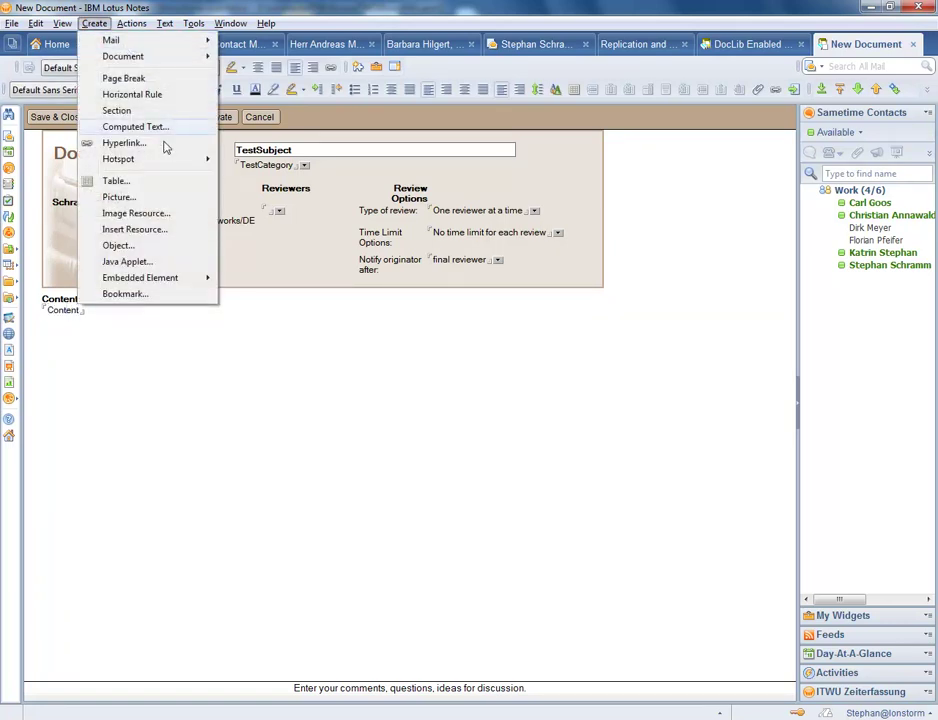
pyautogui.click(141, 200)
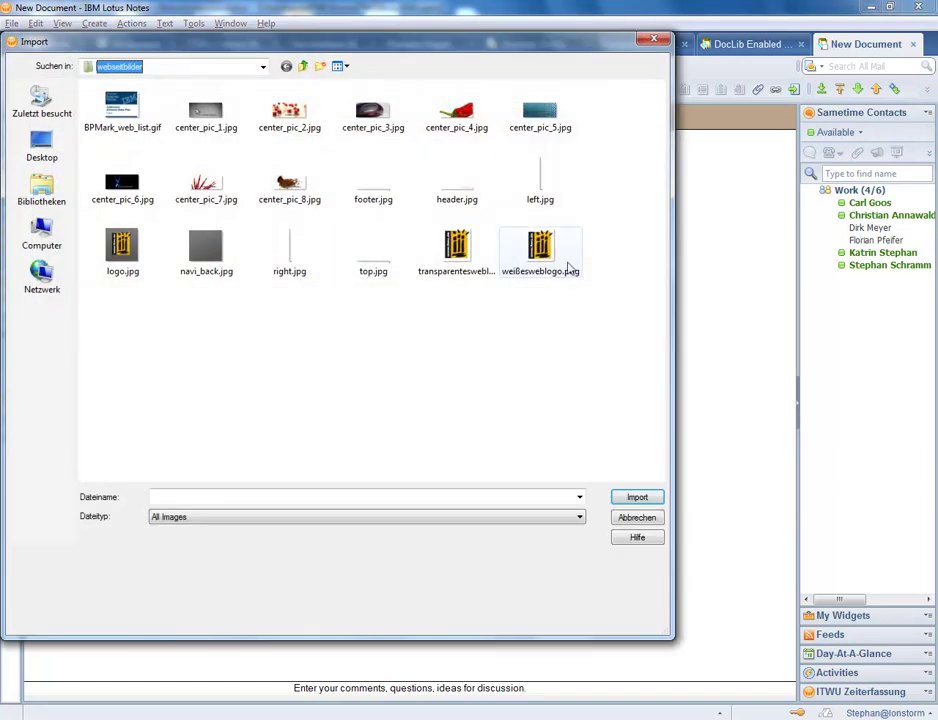
pyautogui.doubleClick(546, 262)
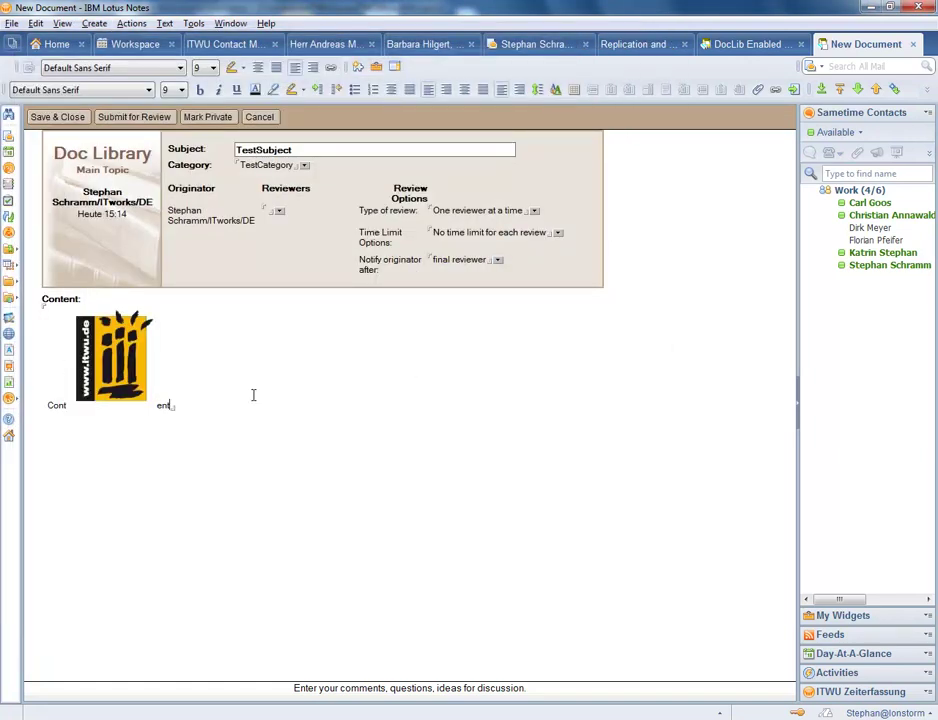
pyautogui.click(45, 116)
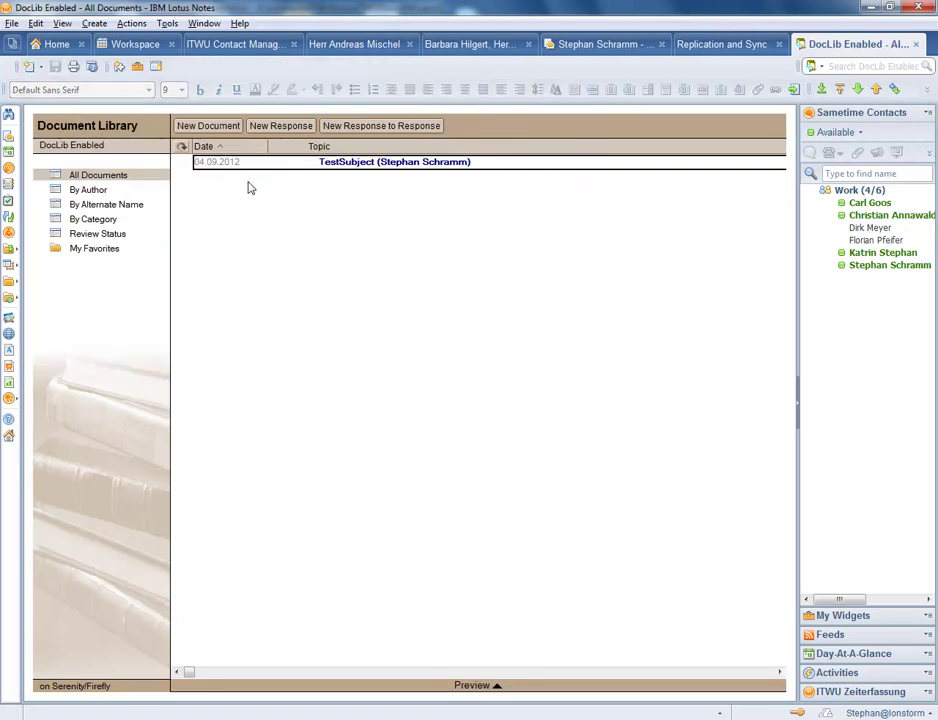
# Open the DocLib Enabled database in Domino Designer and add it to the Legacy Enabler working set
pyautogui.rightClick(878, 47)
pyautogui.click(828, 82)
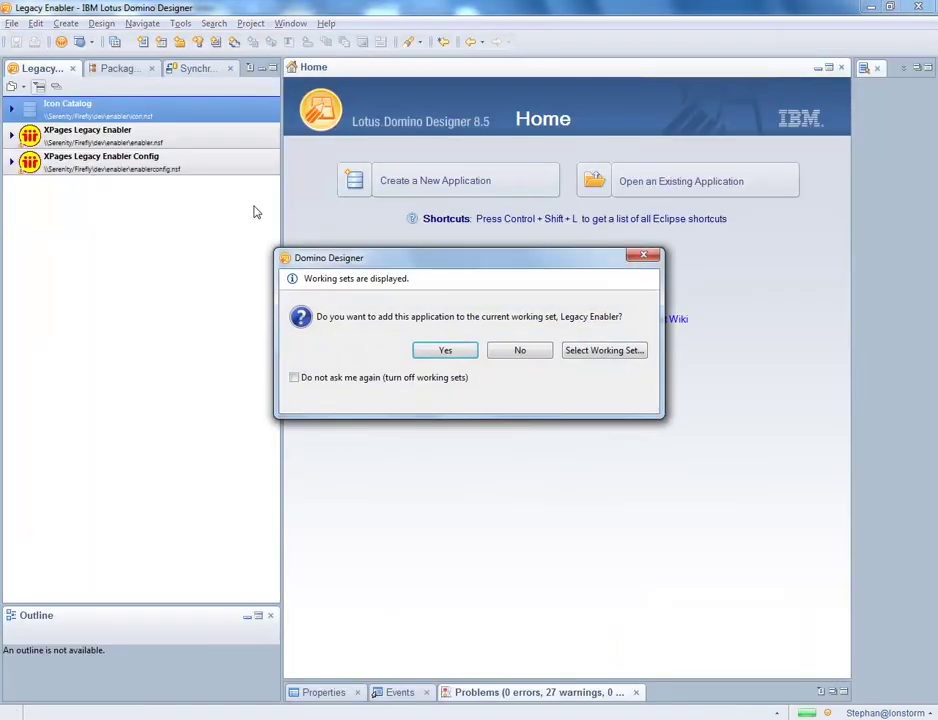
pyautogui.click(452, 351)
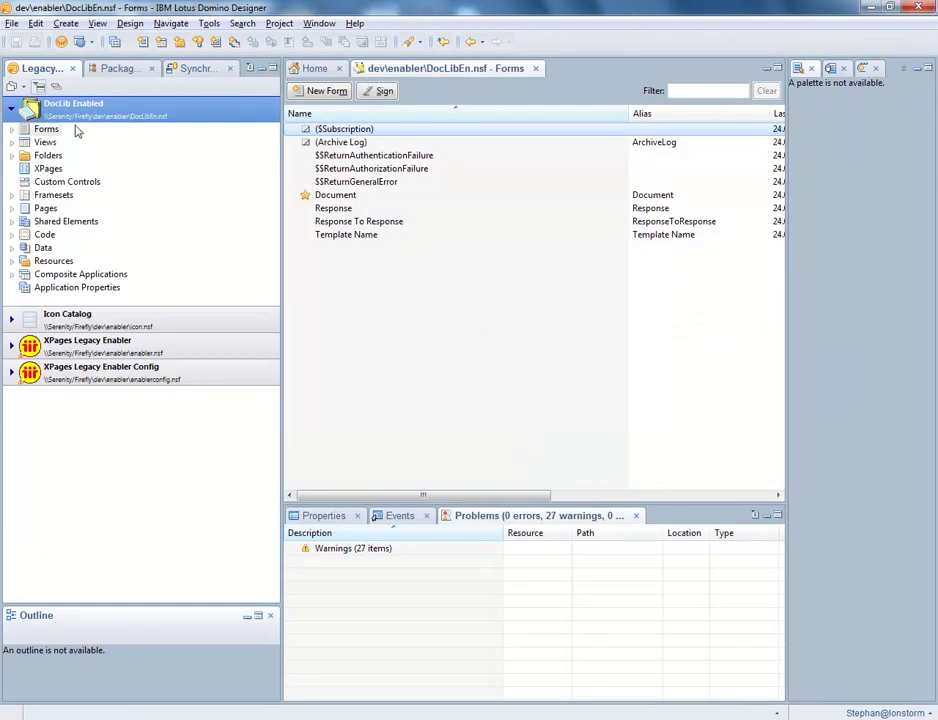
# Preview the DocLib Enabled database in Firefox and view the TestSubject document
pyautogui.click(79, 43)
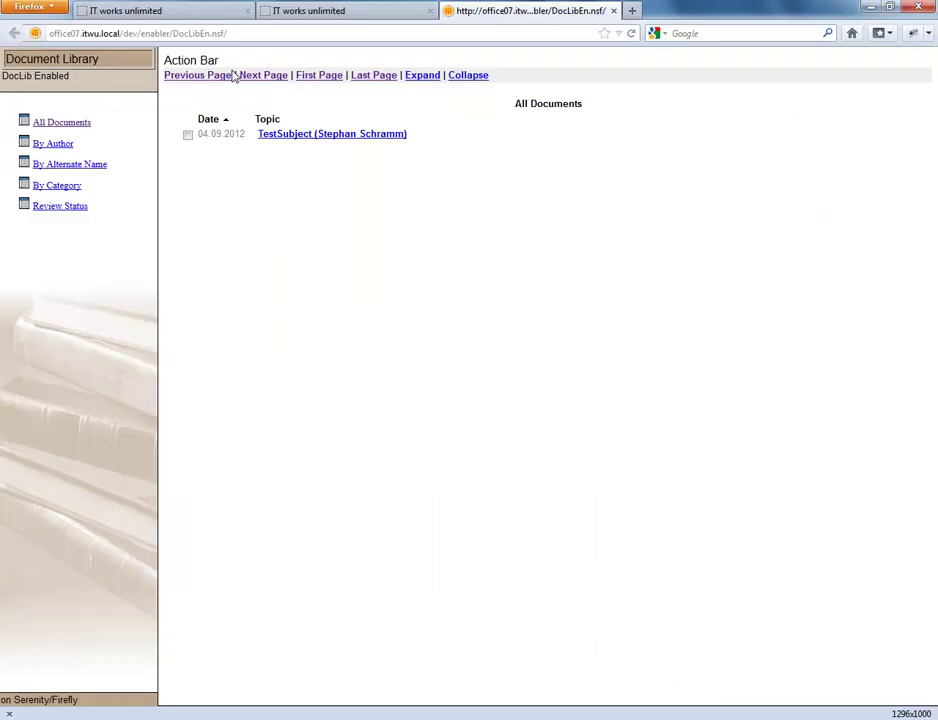
pyautogui.click(329, 33)
pyautogui.click(334, 32)
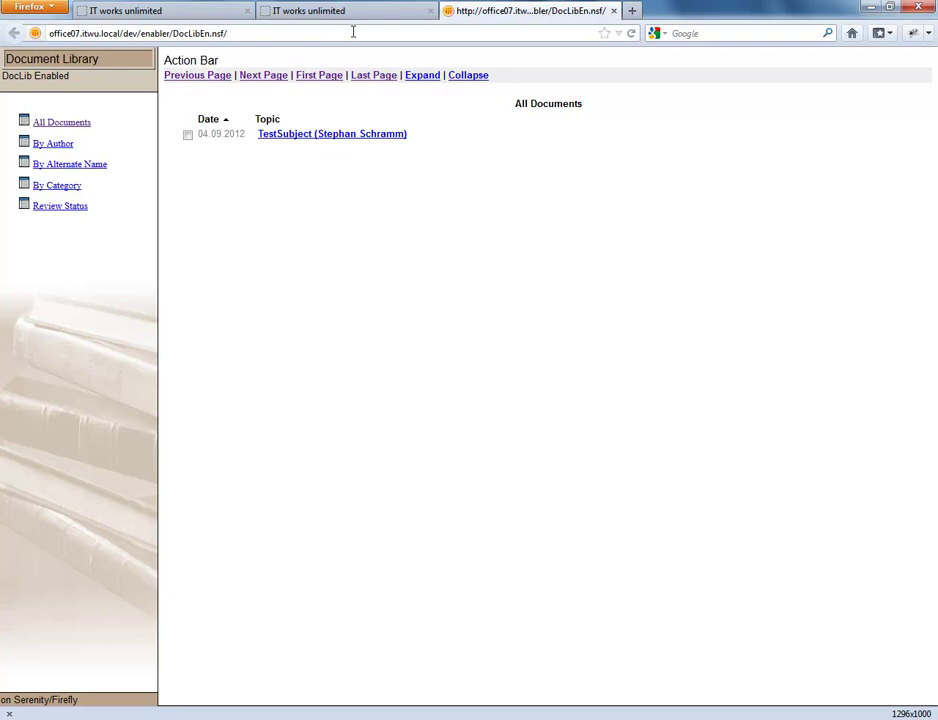
pyautogui.click(326, 134)
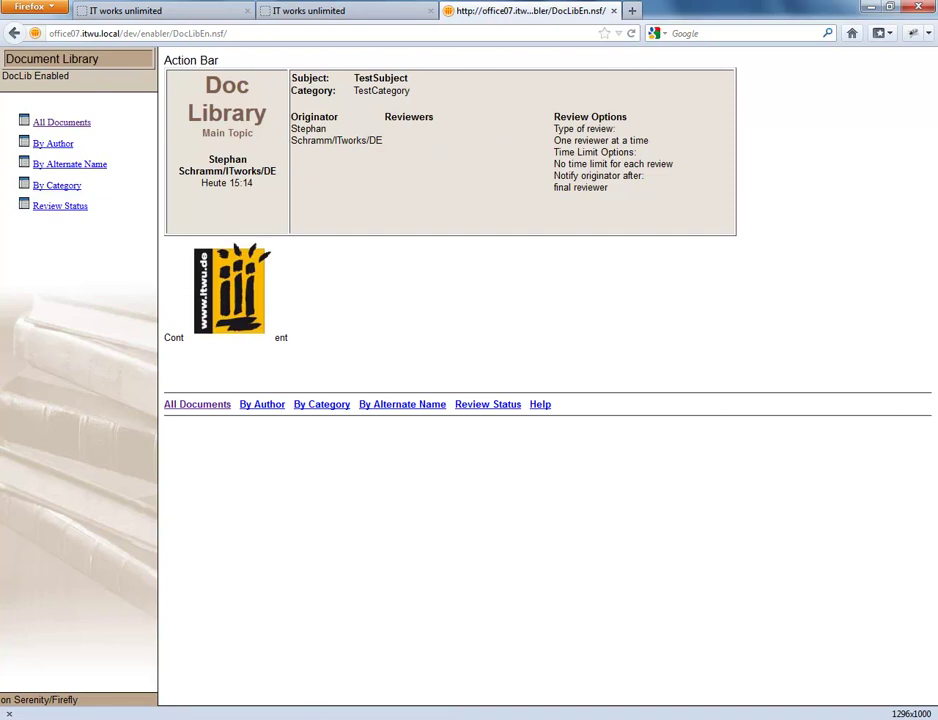
# Switch back to Domino Designer and copy the src folder from the enablerconfig.nsf project into the DocLibEn.nsf project
pyautogui.moveTo(306, 708)
pyautogui.click(383, 649)
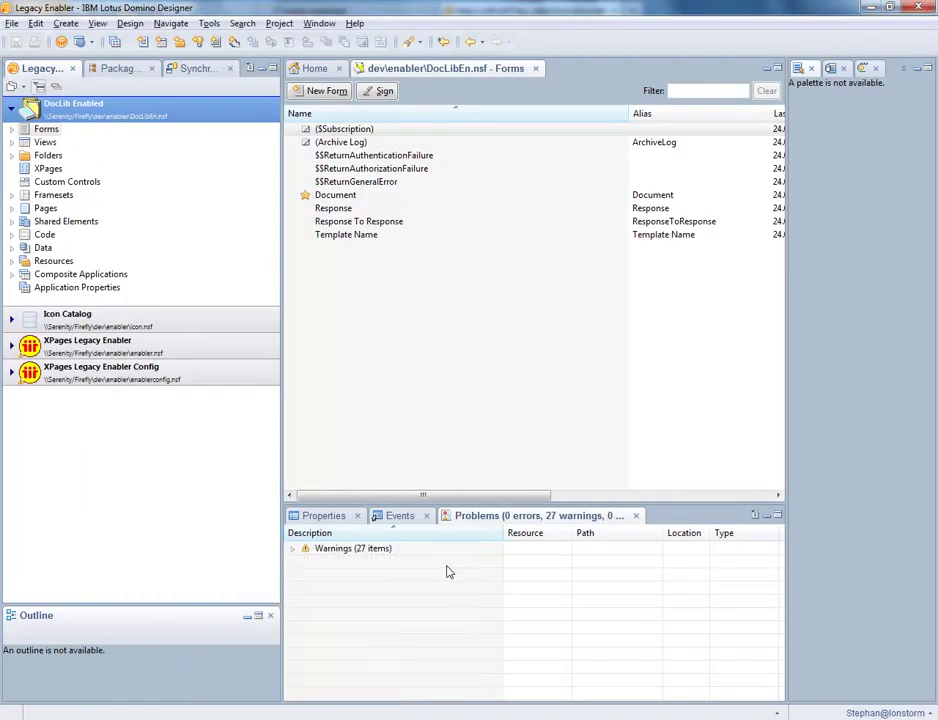
pyautogui.click(116, 68)
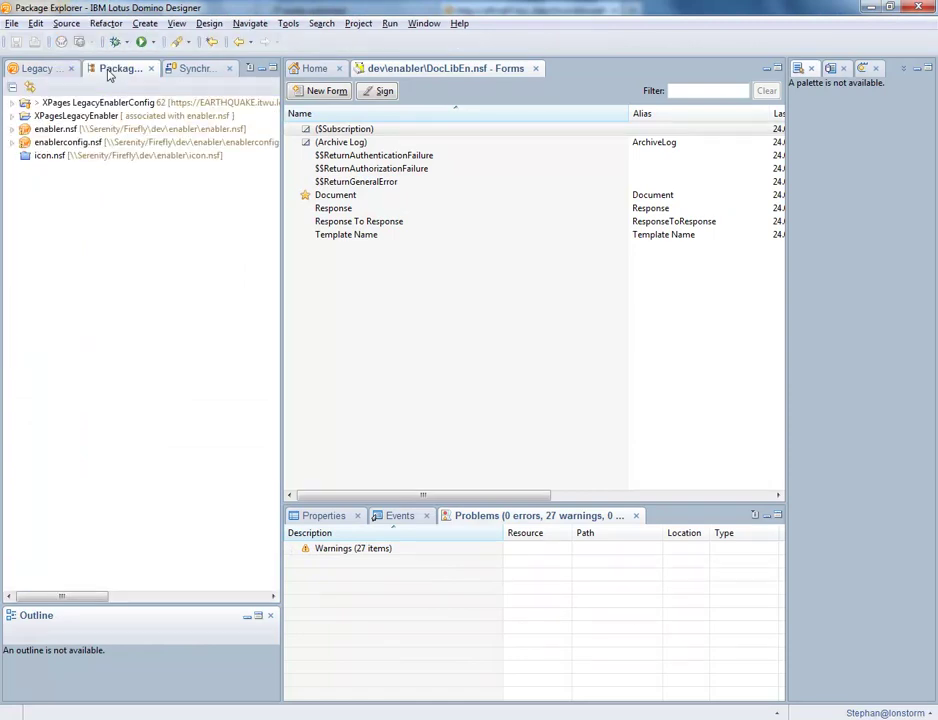
pyautogui.click(13, 142)
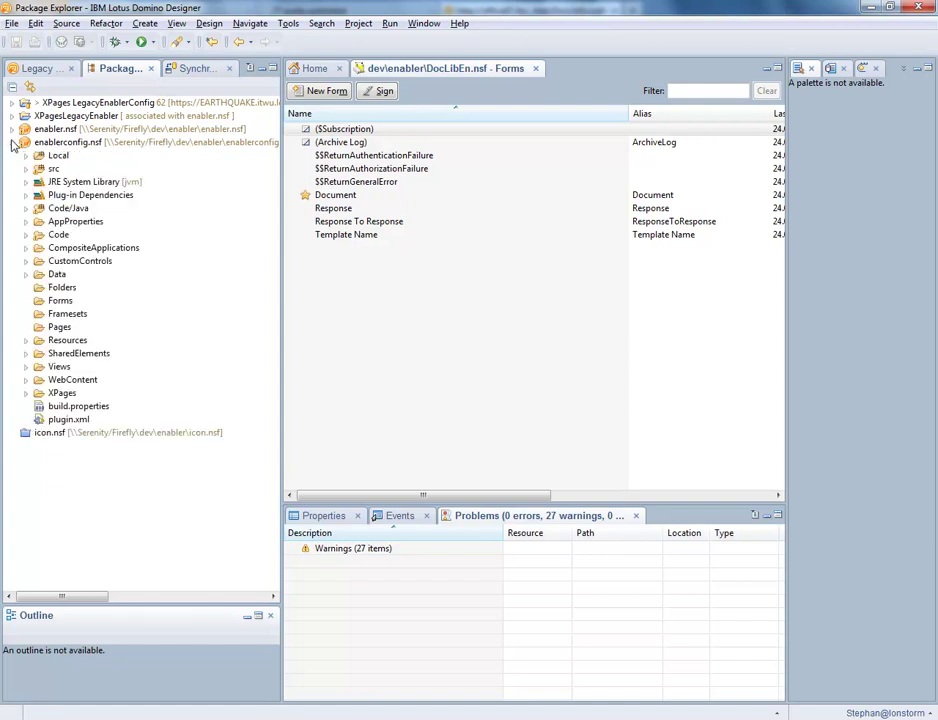
pyautogui.rightClick(54, 170)
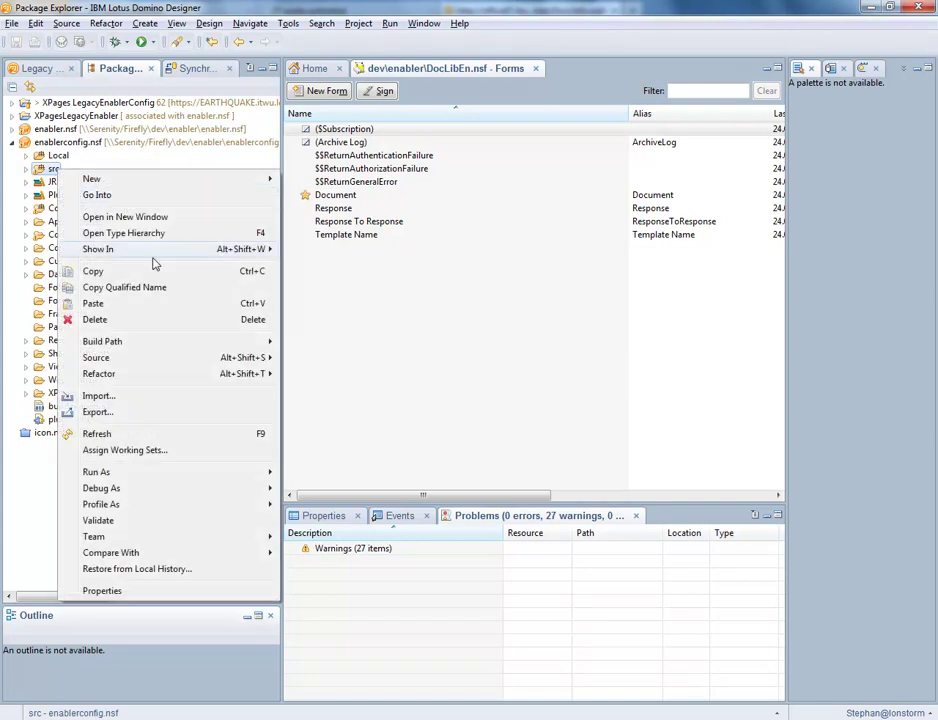
pyautogui.click(126, 278)
pyautogui.click(12, 112)
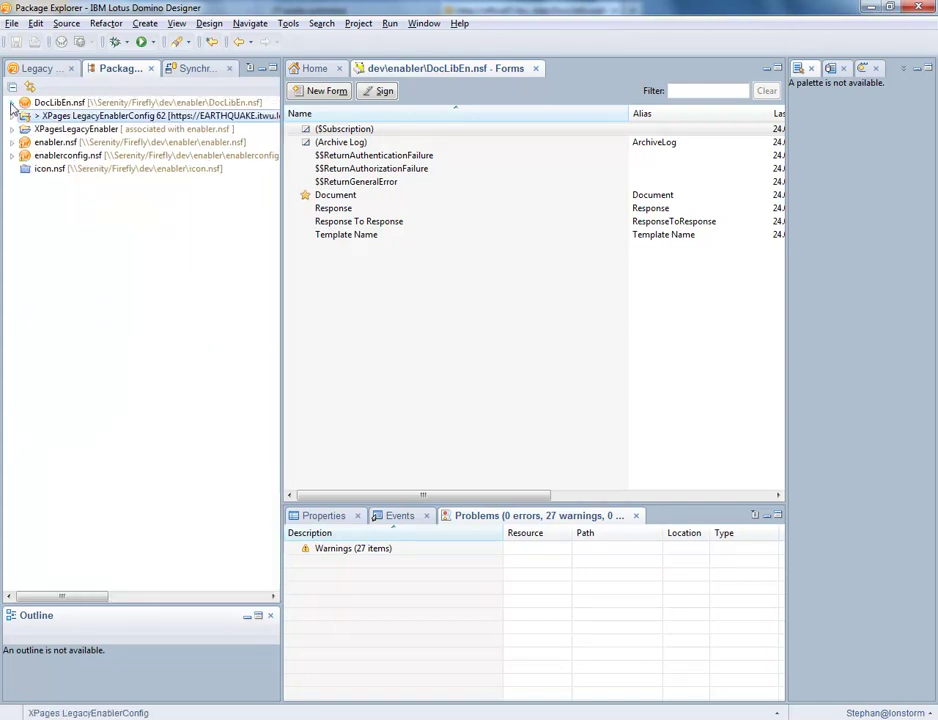
pyautogui.click(12, 103)
pyautogui.rightClick(64, 103)
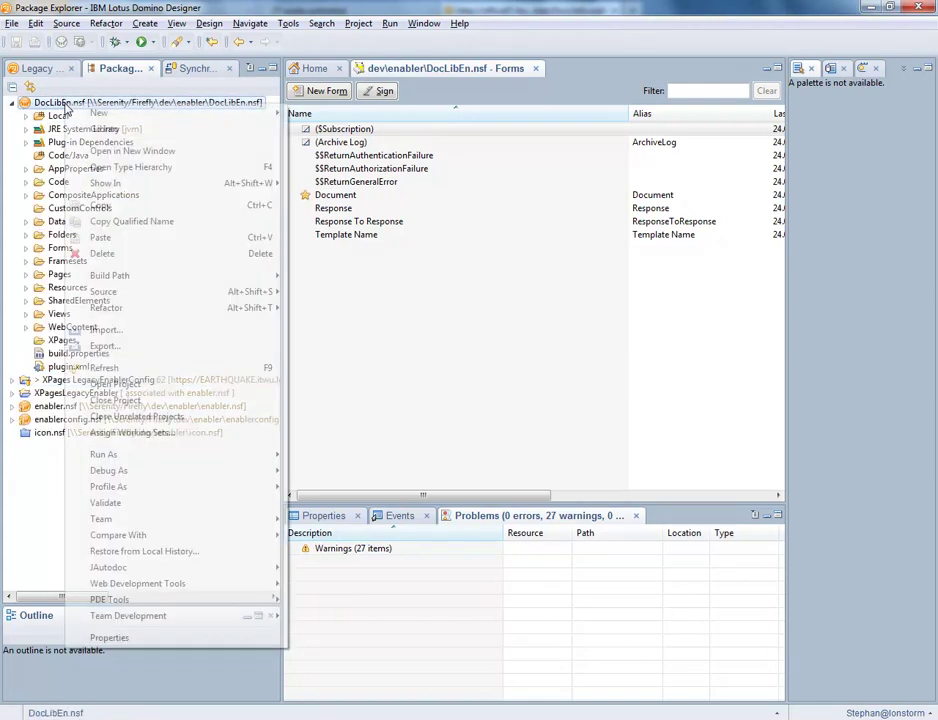
pyautogui.click(110, 238)
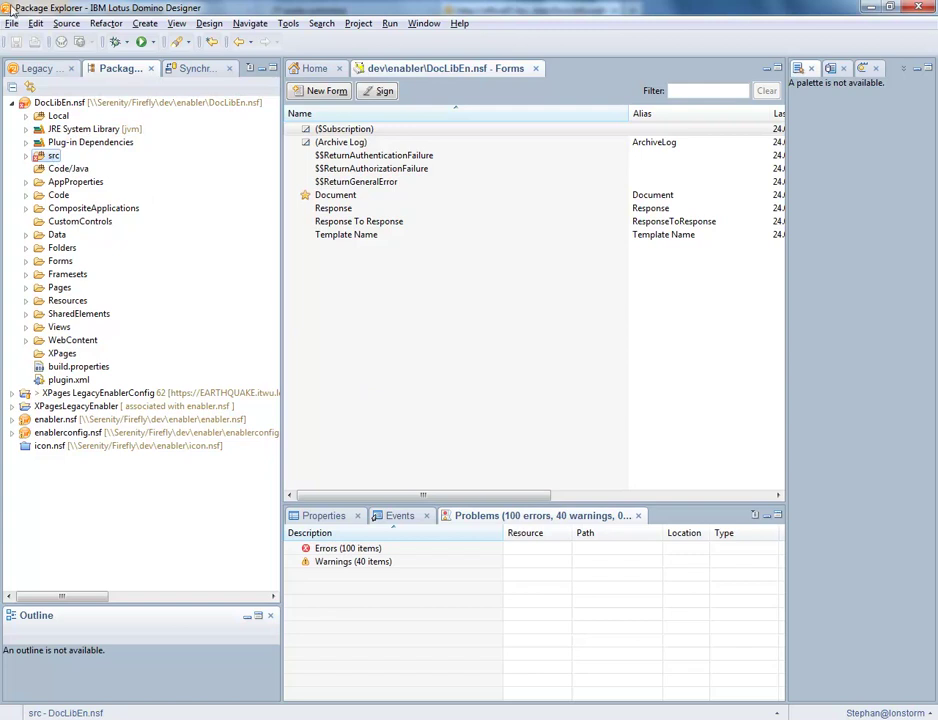
# Create a new custom control named tmp in the DocLib Enabled database
pyautogui.click(40, 68)
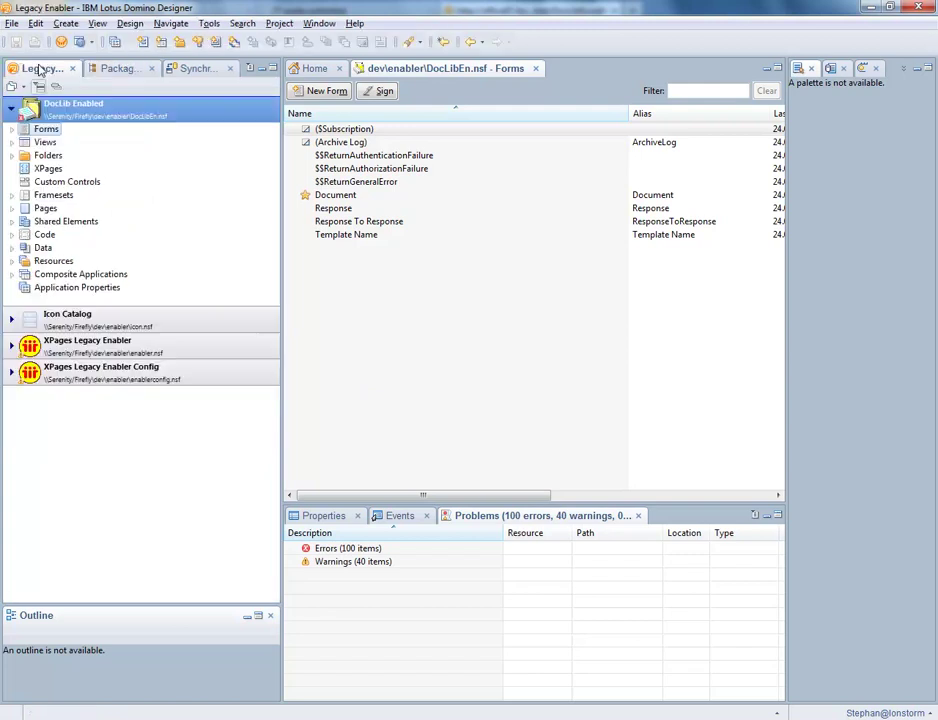
pyautogui.click(50, 182)
pyautogui.click(362, 91)
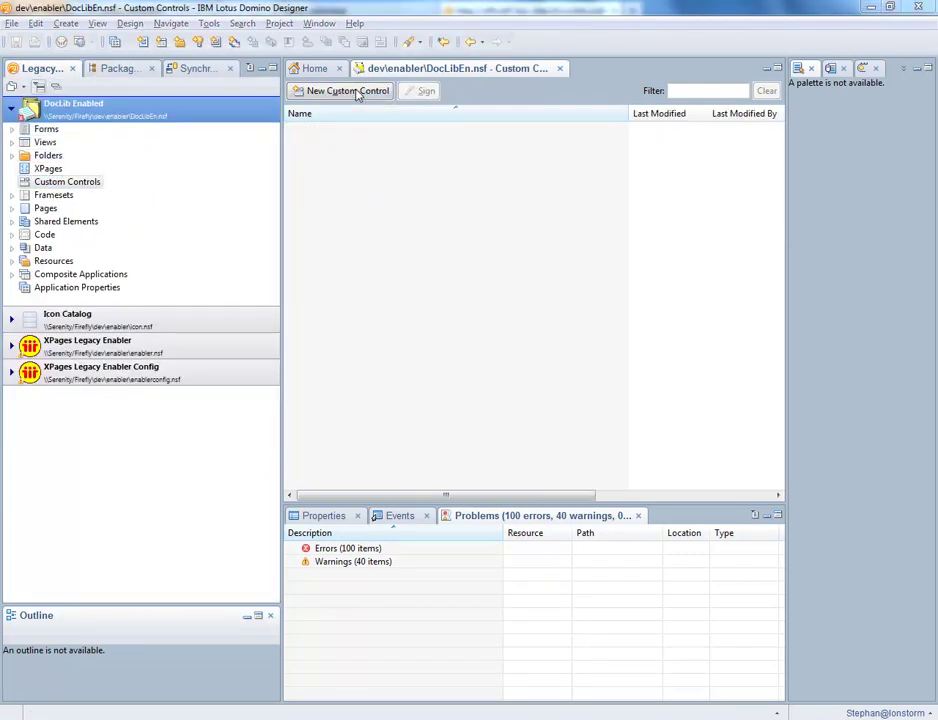
pyautogui.write('tmp')
pyautogui.press('Return')
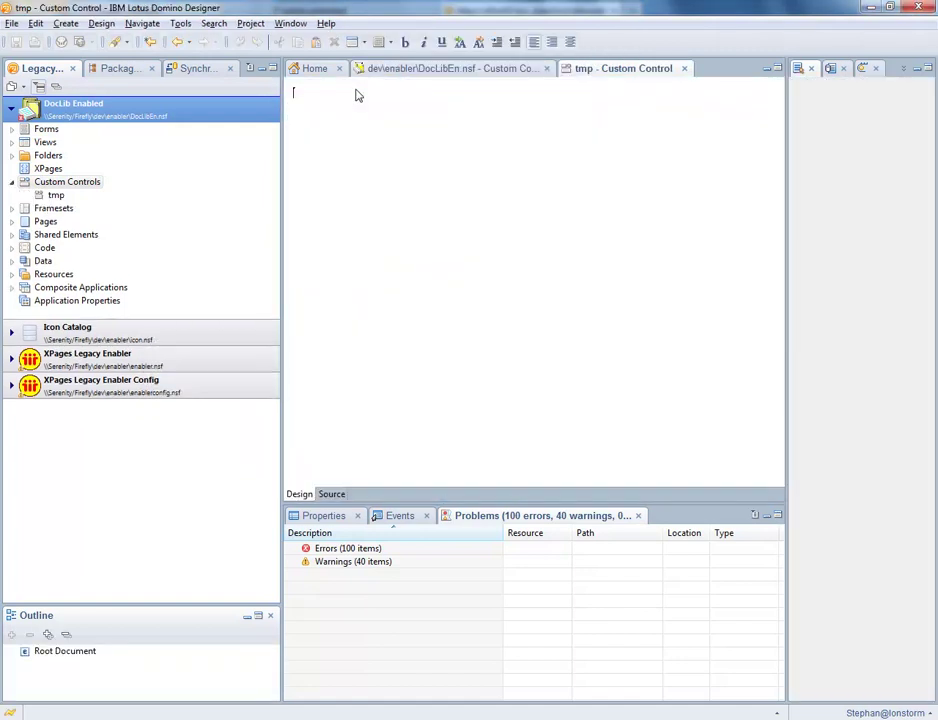
# Add an Application Layout control with OneUI Application Configuration and the OneUI V2.1 theme to the tmp custom control, then save and close it
pyautogui.click(840, 645)
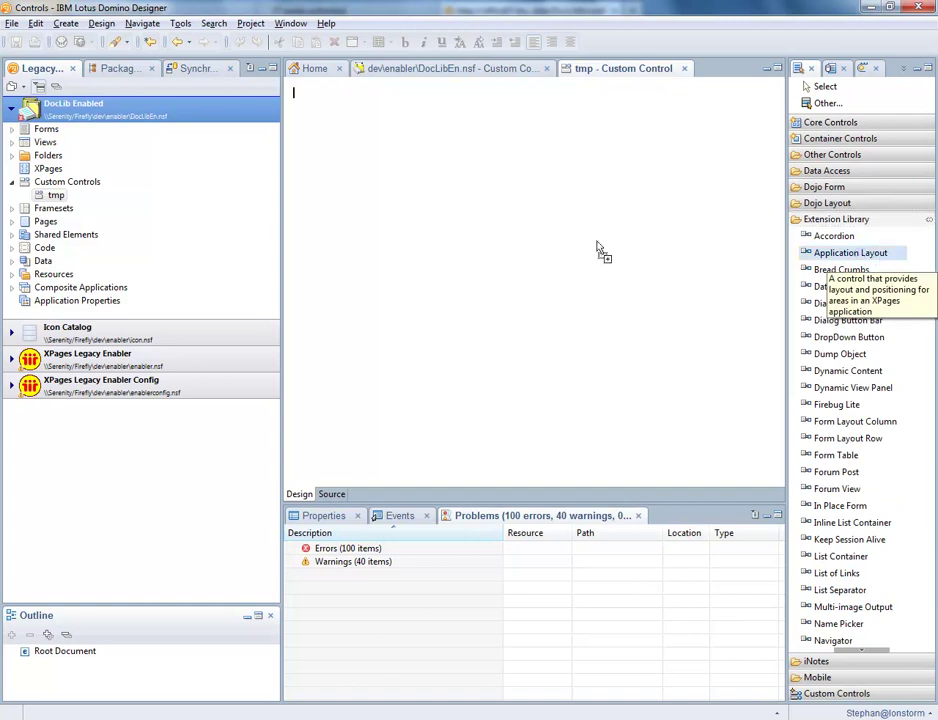
pyautogui.moveTo(849, 253); pyautogui.dragTo(517, 345)
pyautogui.click(540, 377)
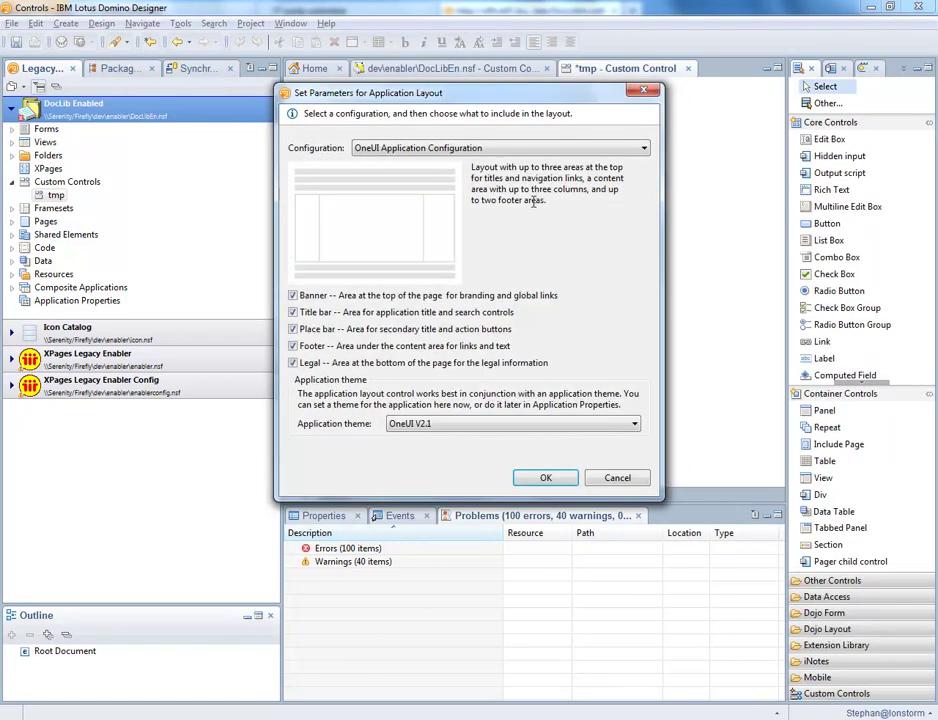
pyautogui.click(543, 478)
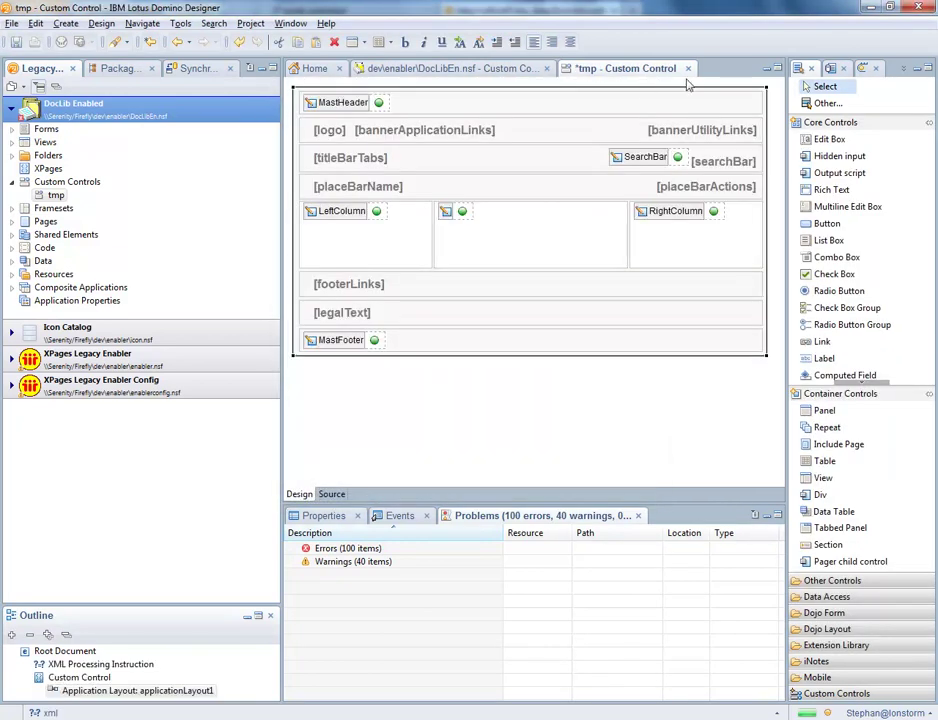
pyautogui.click(690, 69)
pyautogui.click(475, 374)
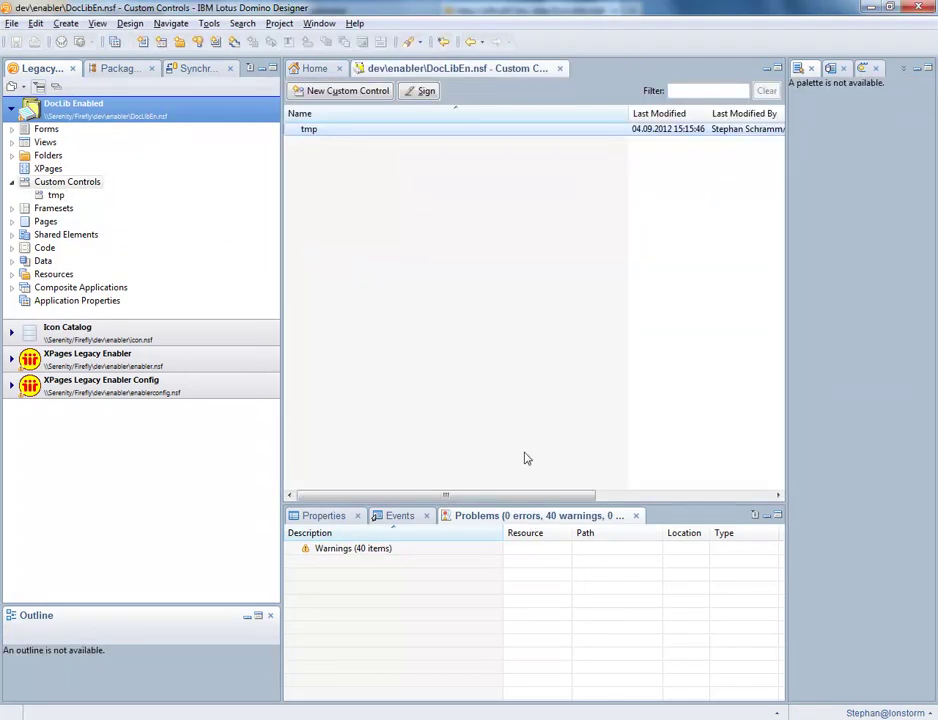
# Copy the four component xsp-config files and faces-config.xml from enablerconfig.nsf's WEB-INF folder into DocLibEn.nsf's WEB-INF folder, overwriting the existing file
pyautogui.click(112, 69)
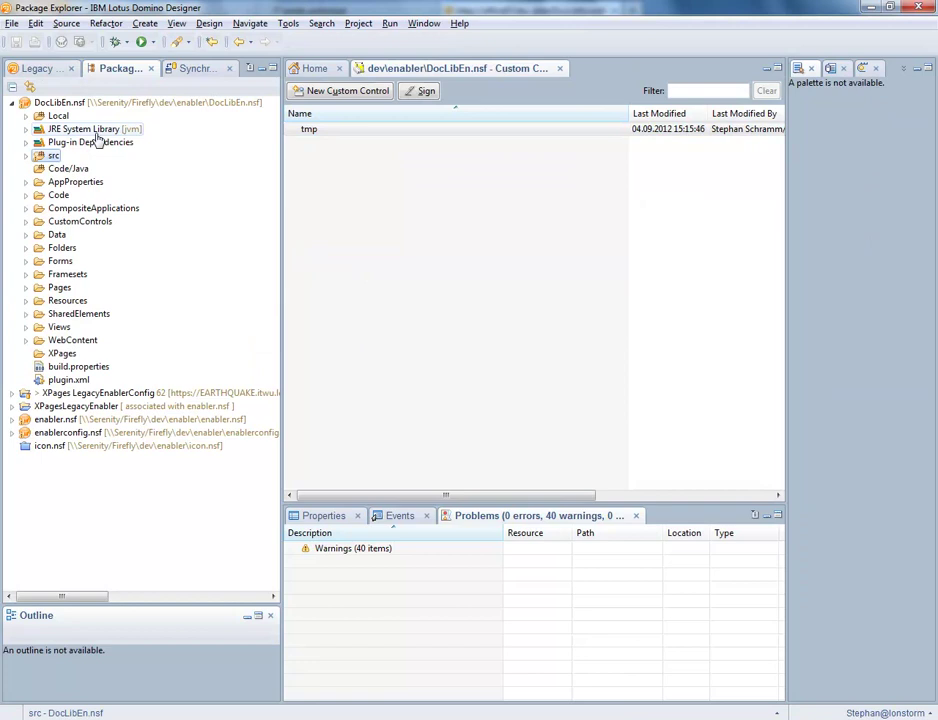
pyautogui.click(12, 432)
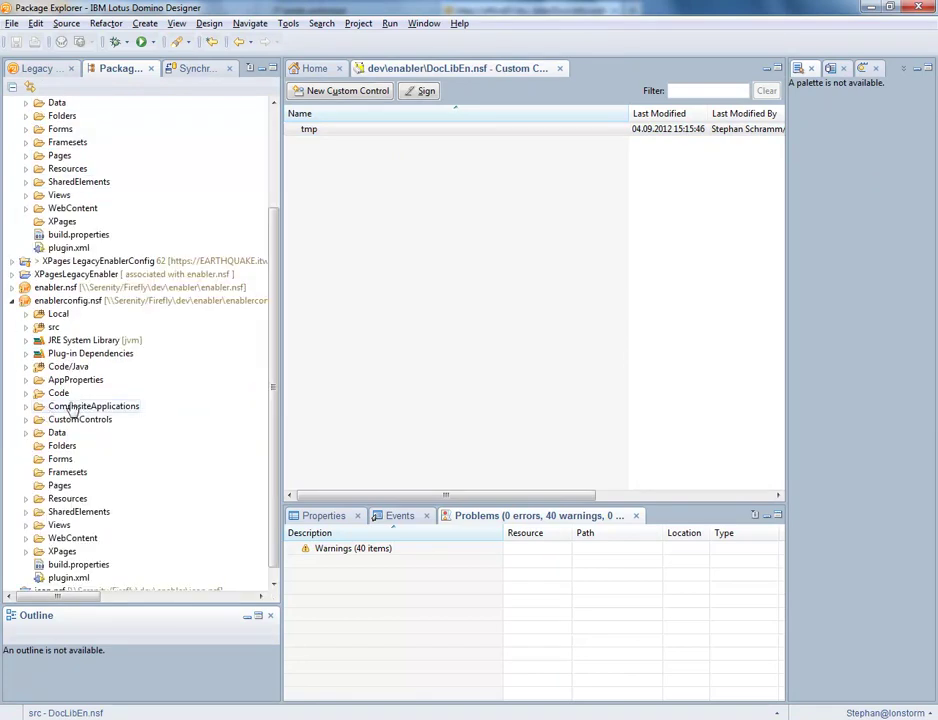
pyautogui.click(62, 543)
pyautogui.click(30, 539)
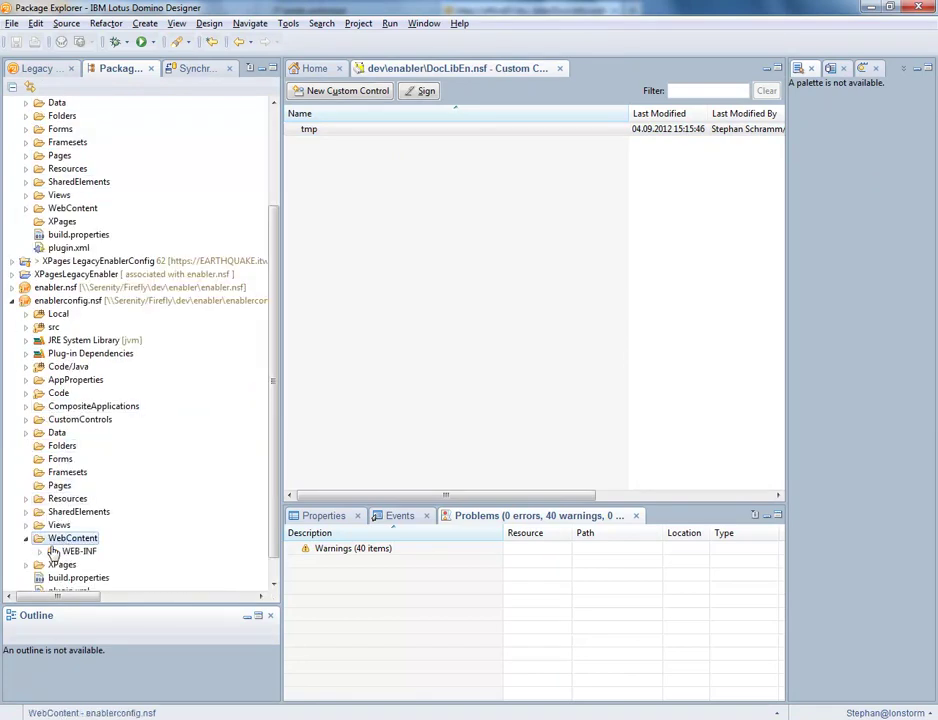
pyautogui.doubleClick(66, 553)
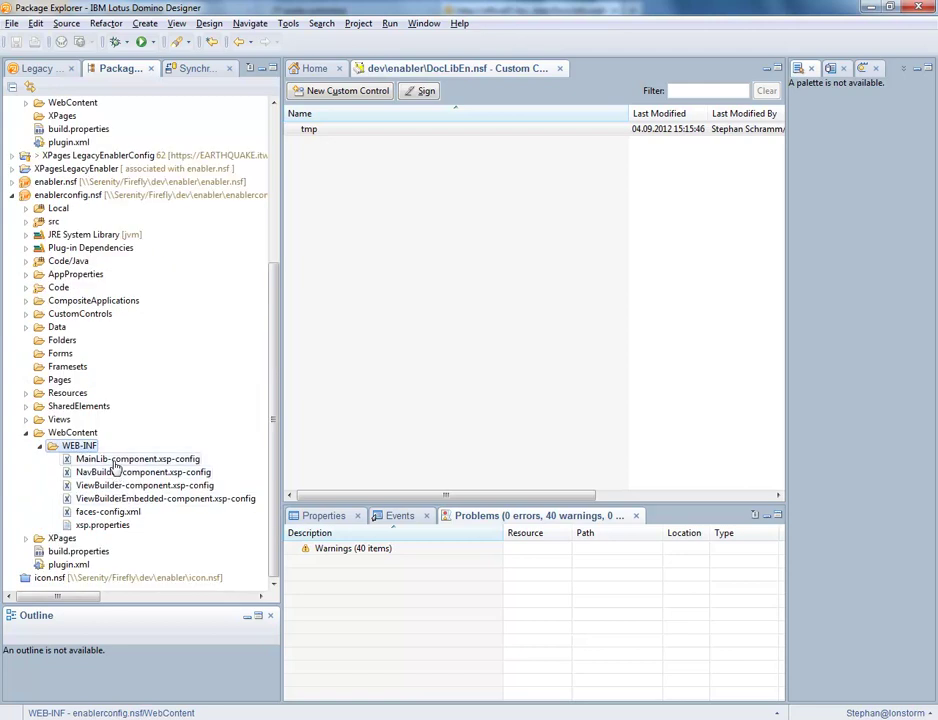
pyautogui.click(114, 460)
pyautogui.keyDown('shift'); pyautogui.click(117, 512); pyautogui.keyUp('shift')
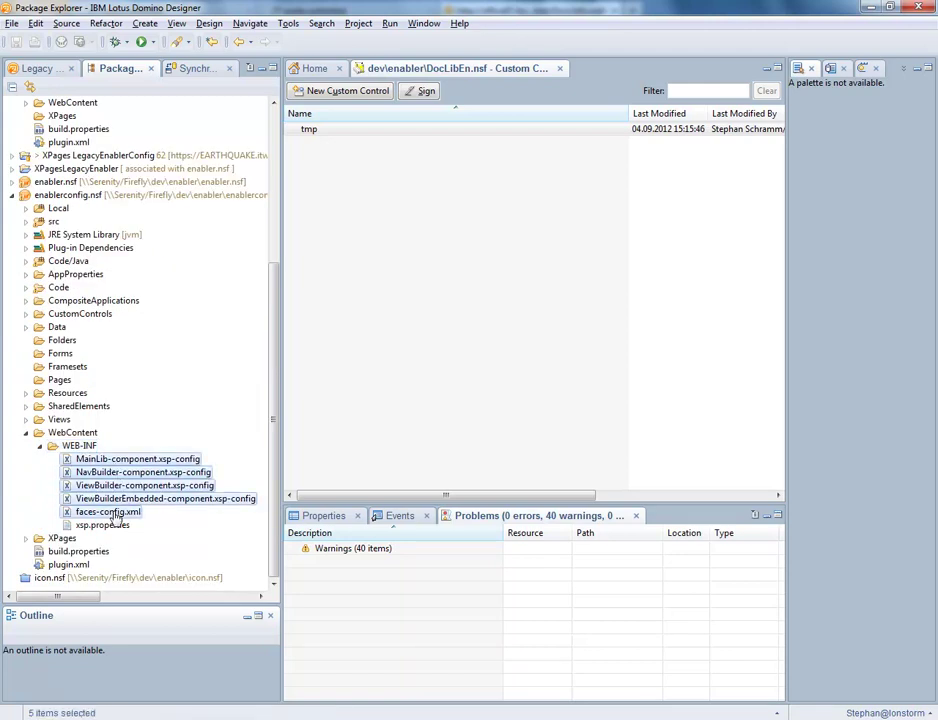
pyautogui.moveTo(117, 512); pyautogui.dragTo(78, 274)
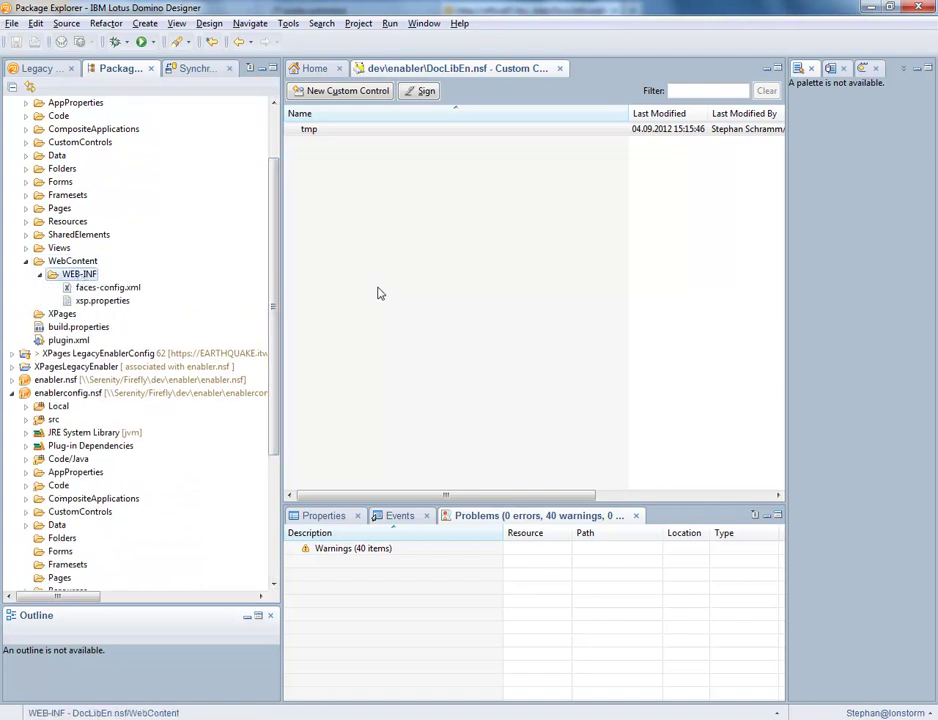
pyautogui.click(399, 314)
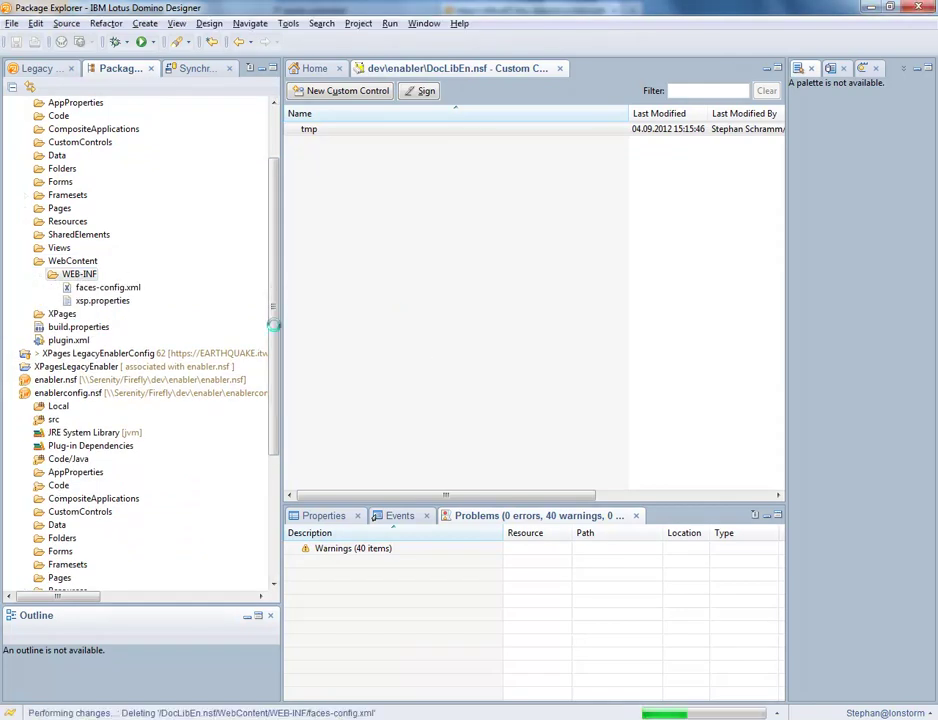
pyautogui.scroll(2, 183, 352)
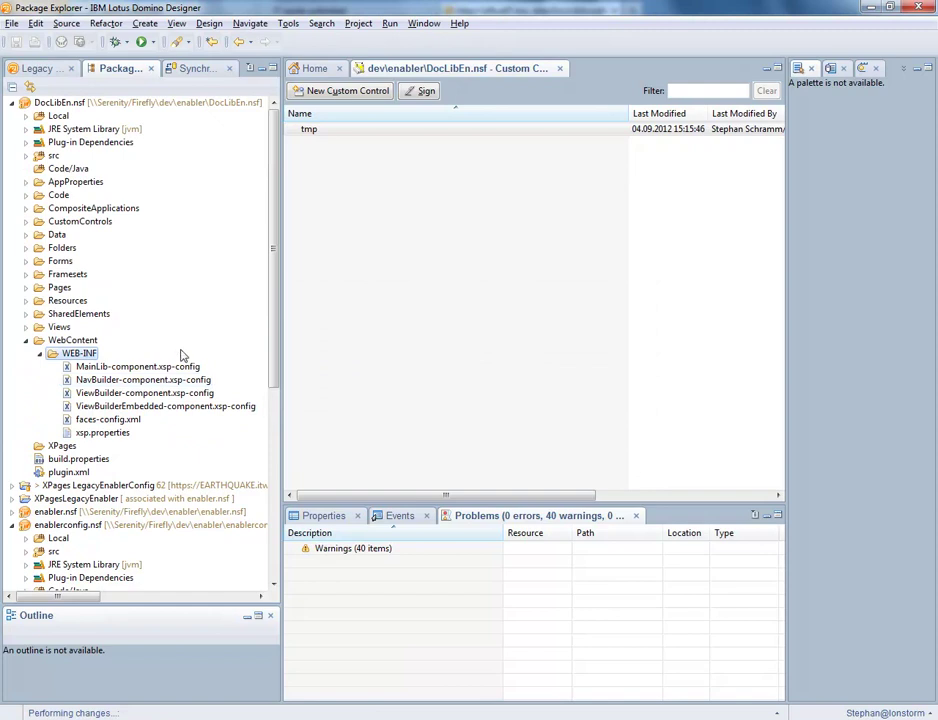
pyautogui.click(26, 346)
pyautogui.click(12, 102)
pyautogui.click(12, 155)
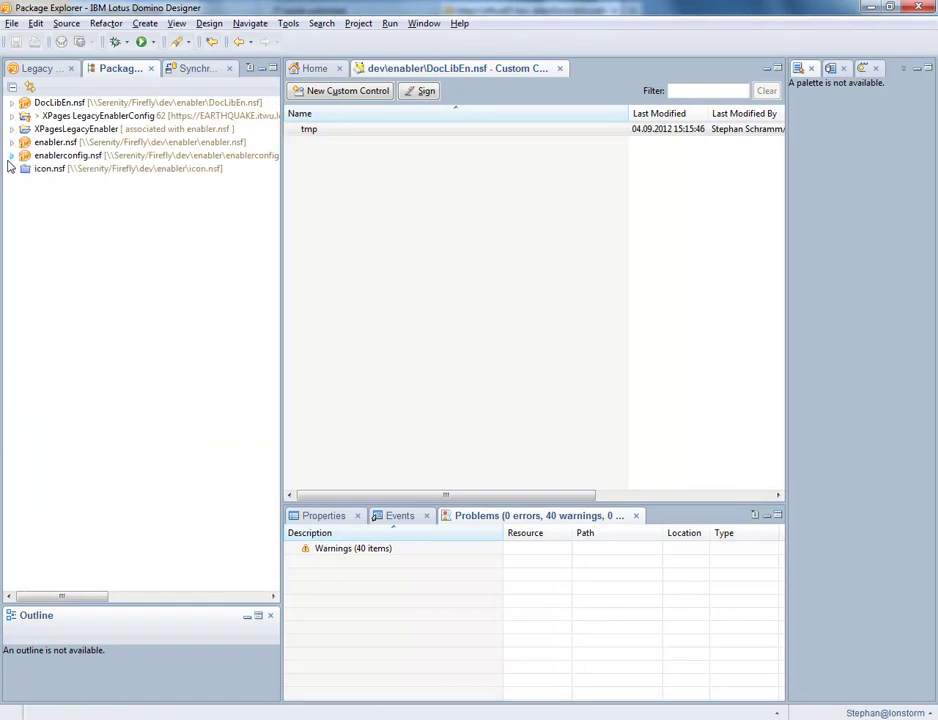
# Copy all custom controls from ITWUDEccAppConfig through ITWUDEccNaviConfig from XPages Legacy Enabler Config into the DocLib Enabled database
pyautogui.click(28, 68)
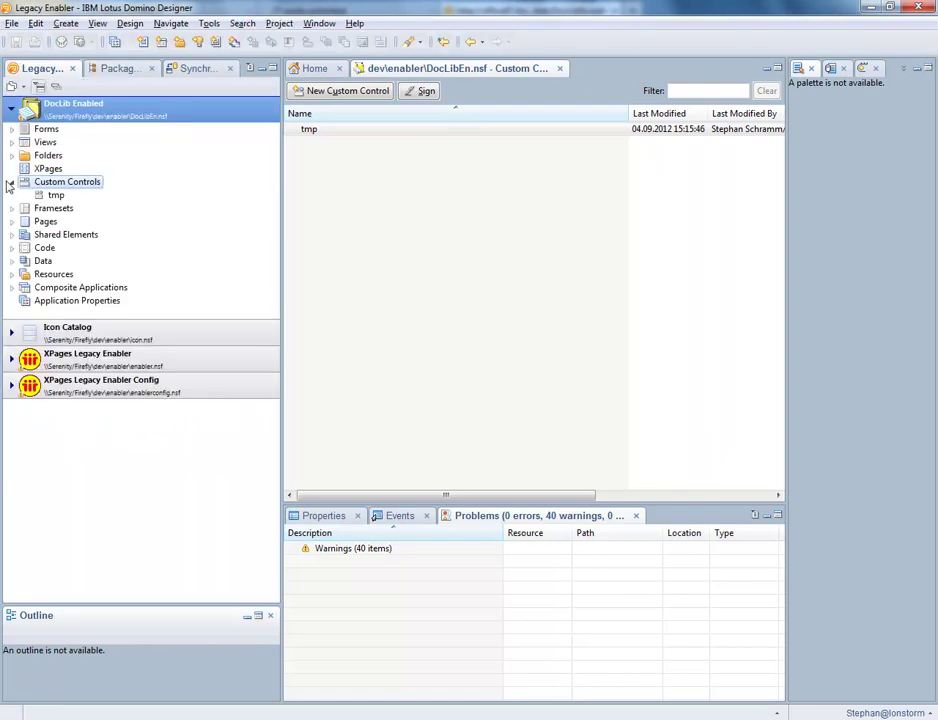
pyautogui.click(12, 182)
pyautogui.click(11, 372)
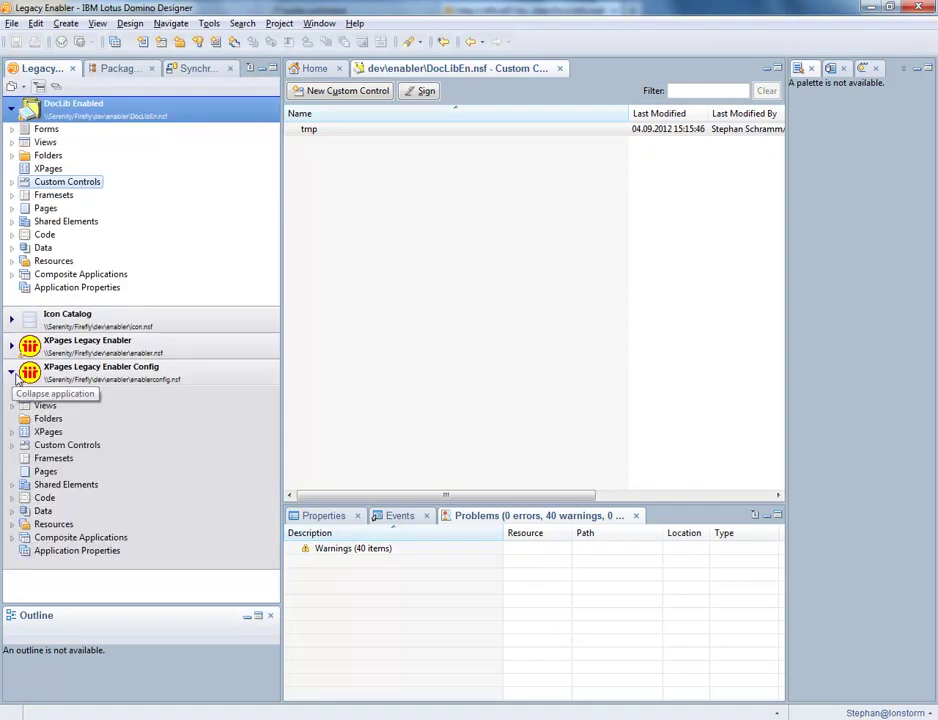
pyautogui.click(48, 446)
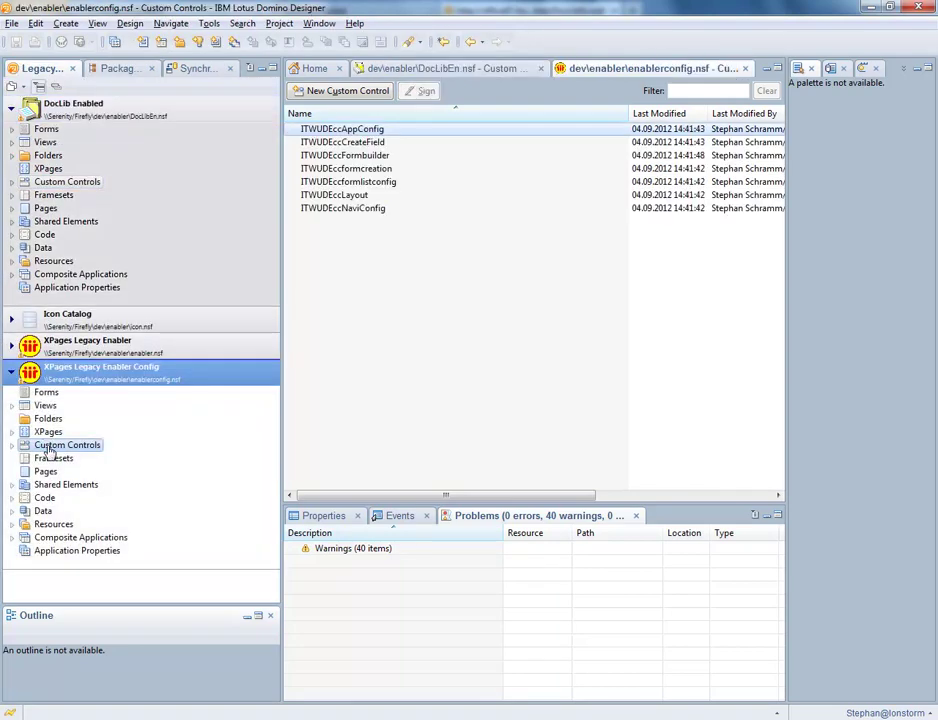
pyautogui.keyDown('shift'); pyautogui.click(351, 210); pyautogui.keyUp('shift')
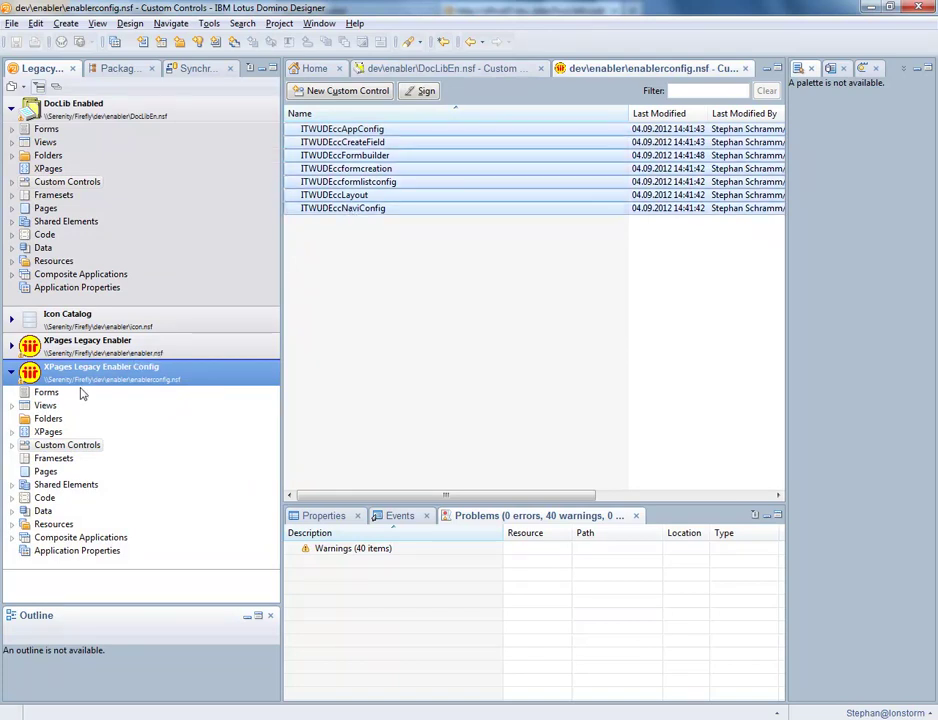
pyautogui.click(62, 182)
pyautogui.hotkey('ctrl', 'v')
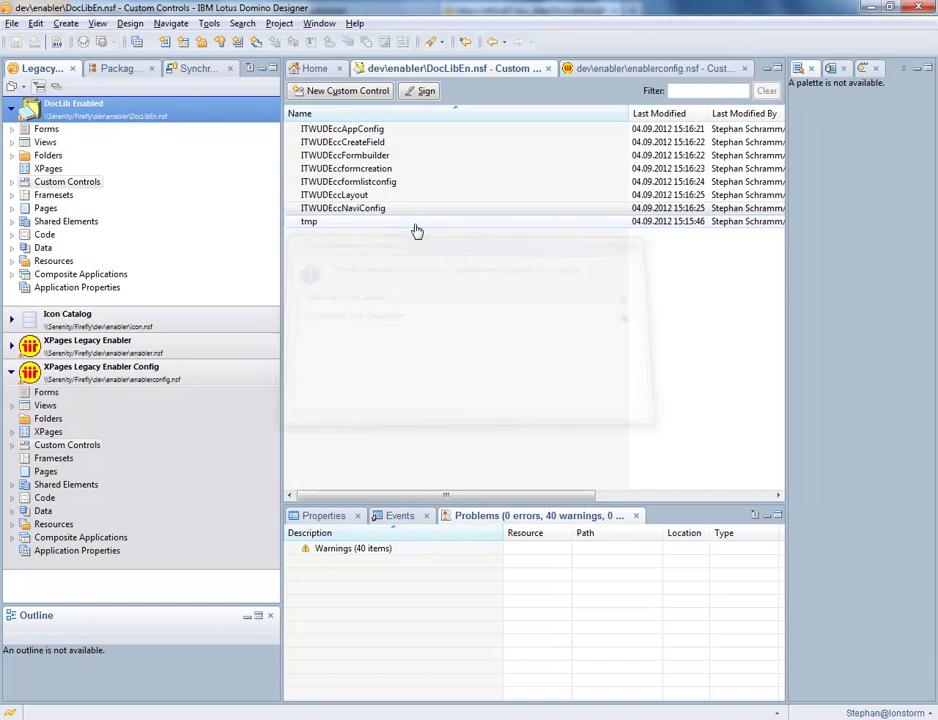
# Copy the XPages ITWUDEApplicationConfig through ITWUDEViewRenderer from XPages Legacy Enabler Config into DocLib Enabled, leaving out testpage
pyautogui.click(47, 432)
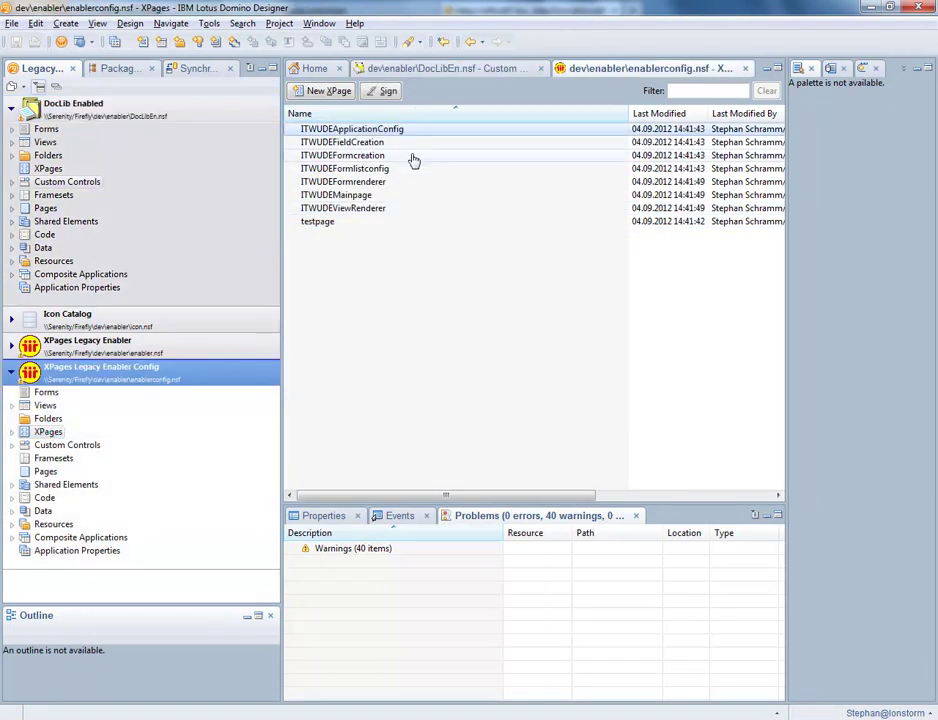
pyautogui.keyDown('shift'); pyautogui.click(382, 209); pyautogui.keyUp('shift')
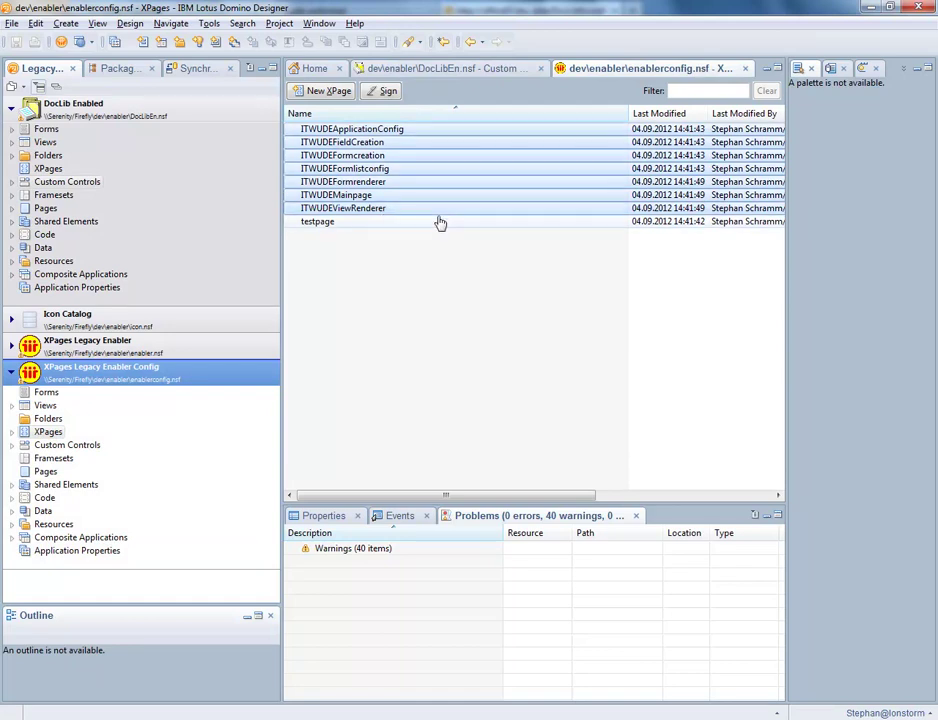
pyautogui.click(56, 173)
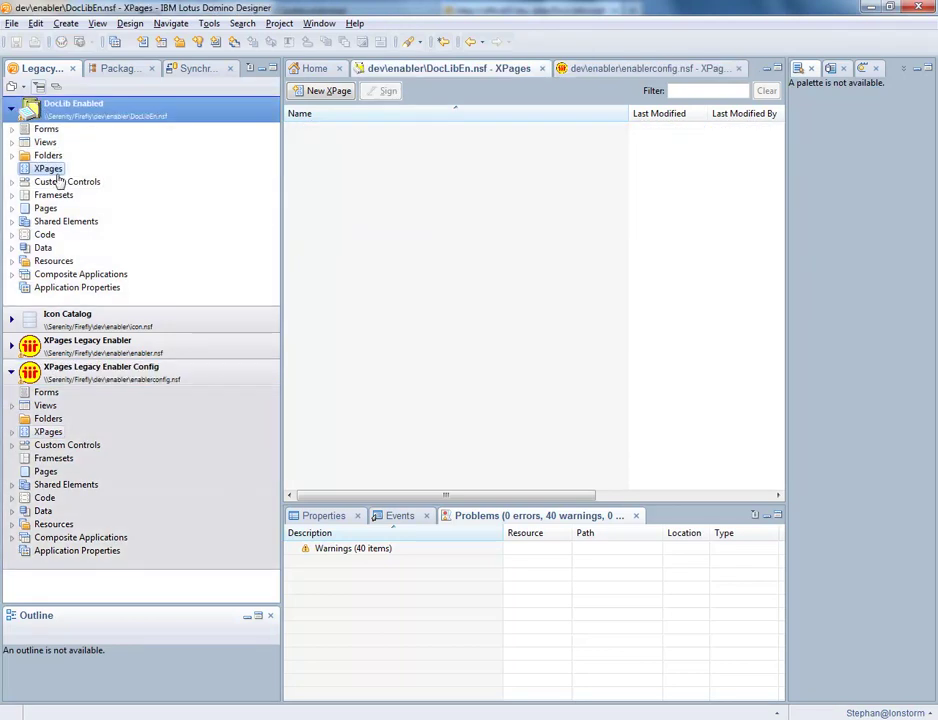
pyautogui.click(559, 264)
pyautogui.hotkey('ctrl', 'v')
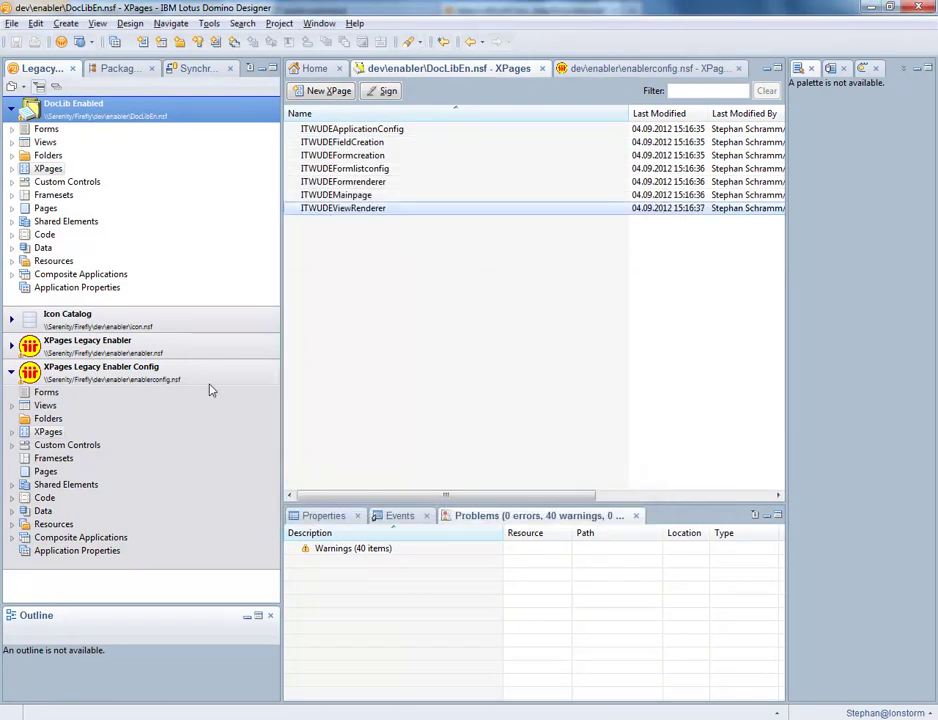
# Copy the views (ITWDELookupfield) through (ITWUDELookupFieldsCat) from XPages Legacy Enabler Config into the DocLib Enabled database
pyautogui.click(45, 405)
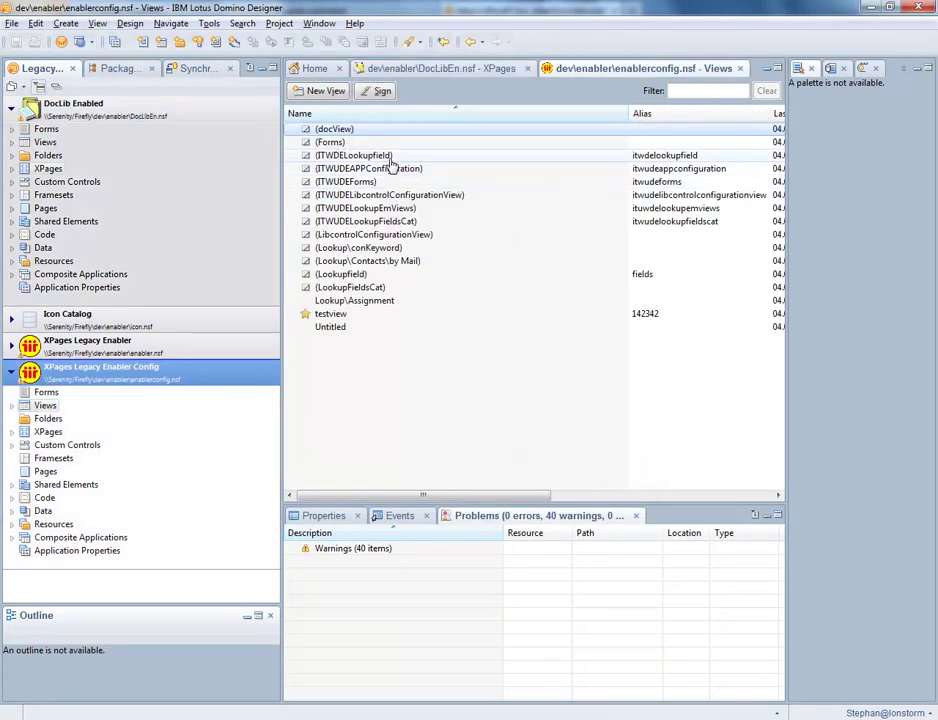
pyautogui.keyDown('shift'); pyautogui.click(393, 221); pyautogui.keyUp('shift')
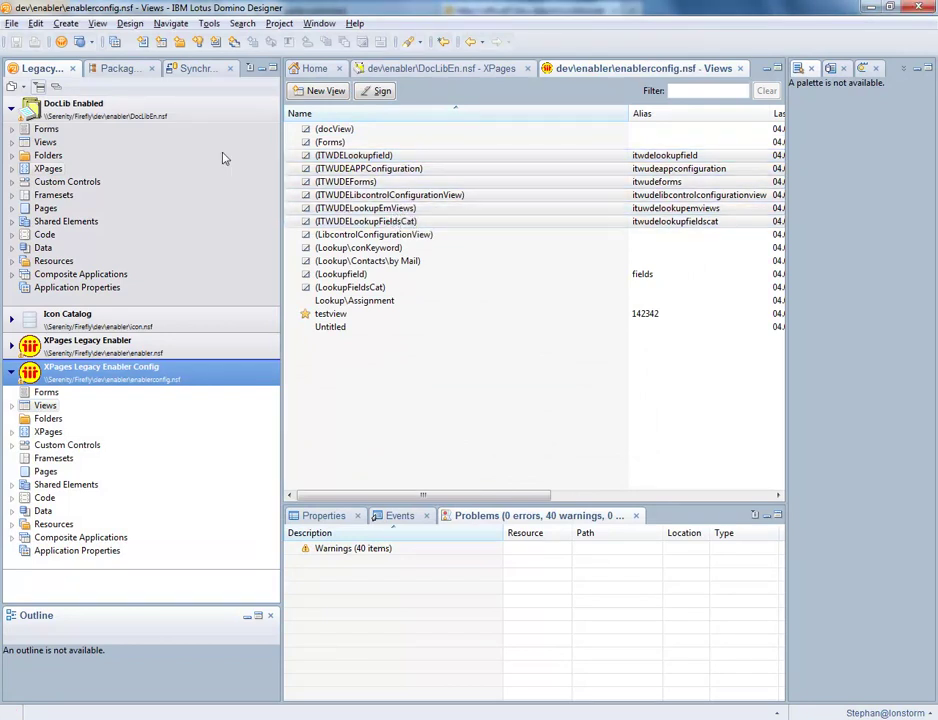
pyautogui.click(45, 142)
pyautogui.hotkey('ctrl', 'v')
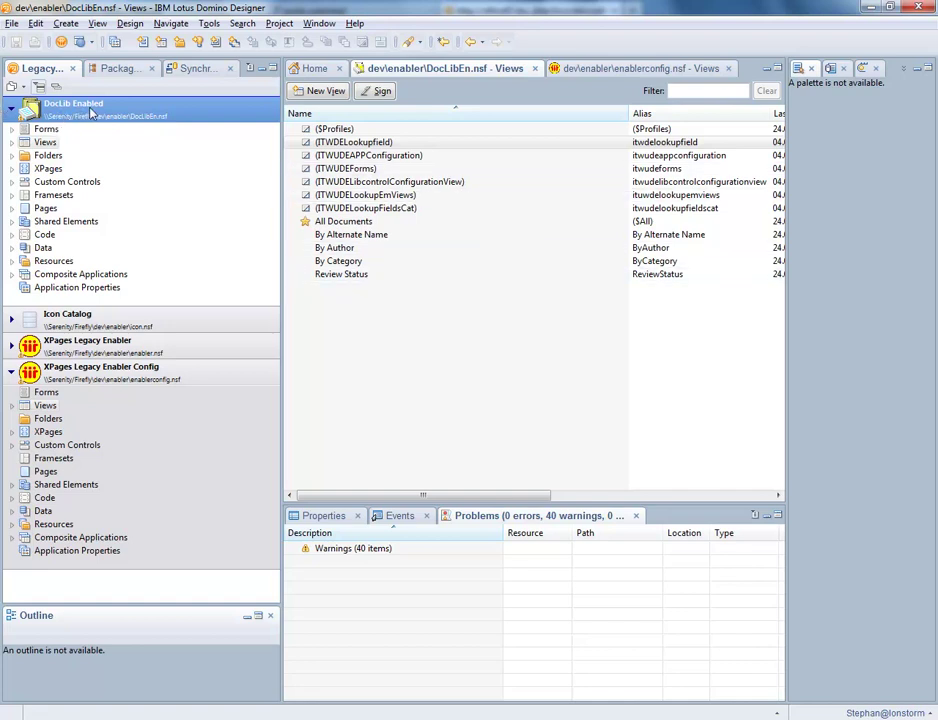
# Set DocLib Enabled's web browser launch to open the designated XPage ITWUDEMainpage, then save and close the application properties
pyautogui.click(88, 288)
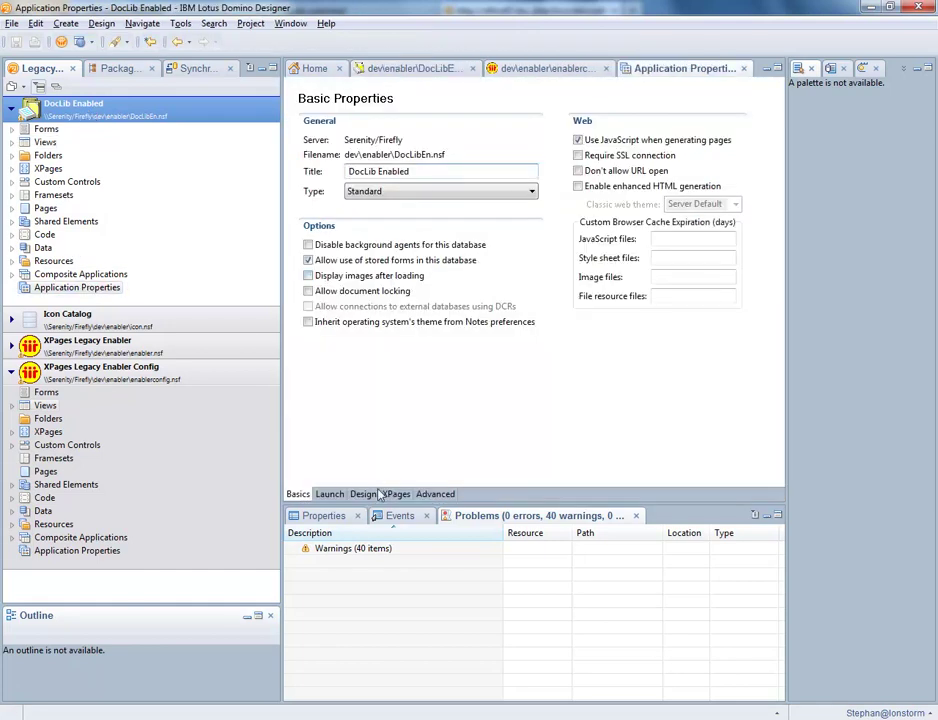
pyautogui.click(330, 494)
pyautogui.click(730, 163)
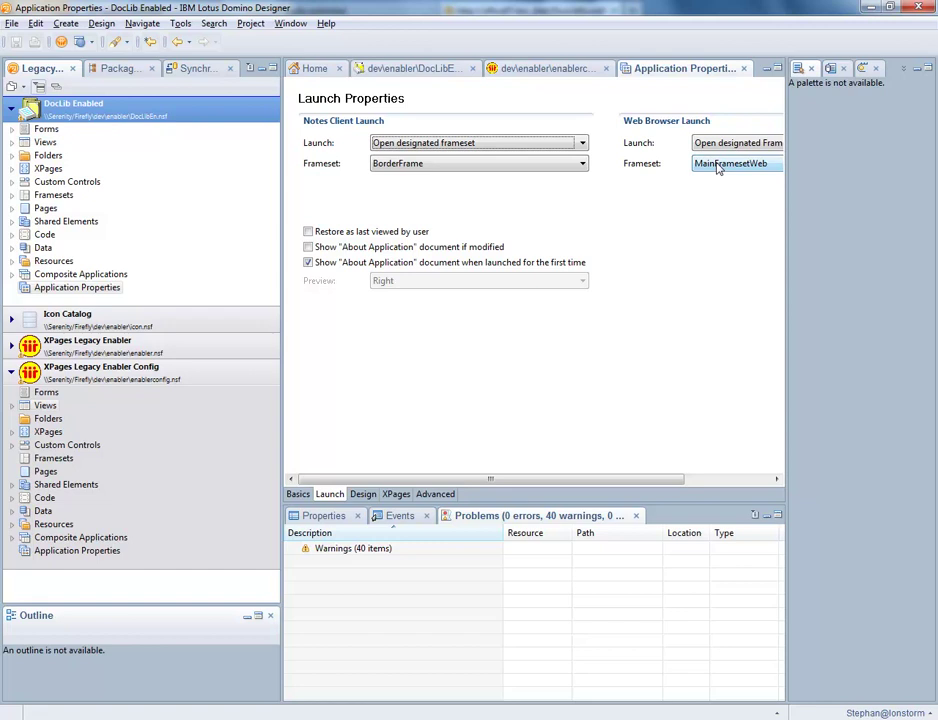
pyautogui.click(714, 164)
pyautogui.click(705, 147)
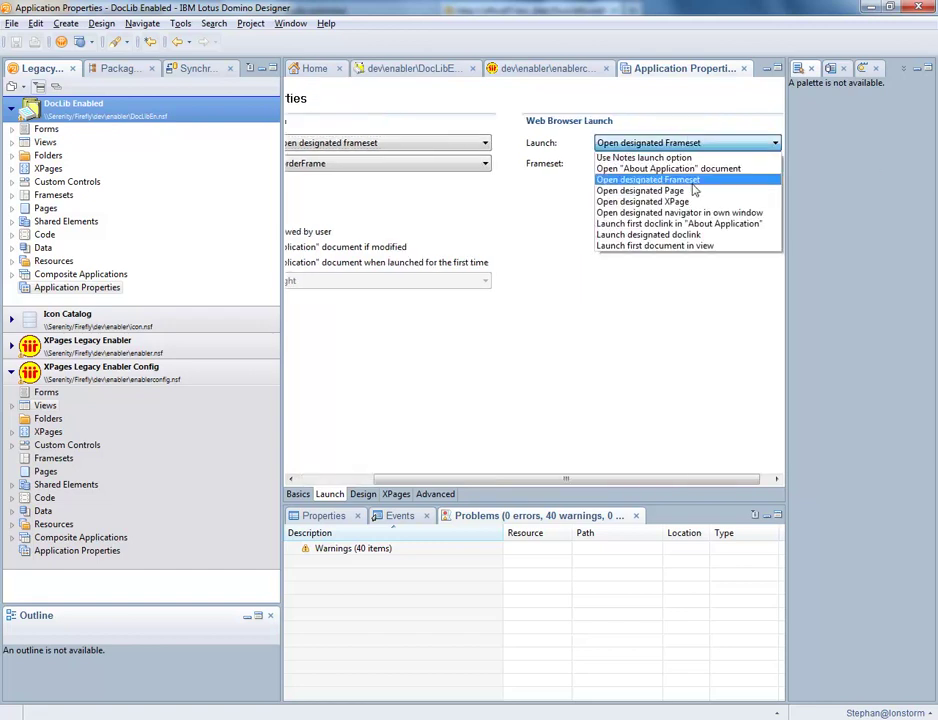
pyautogui.click(676, 204)
pyautogui.click(677, 168)
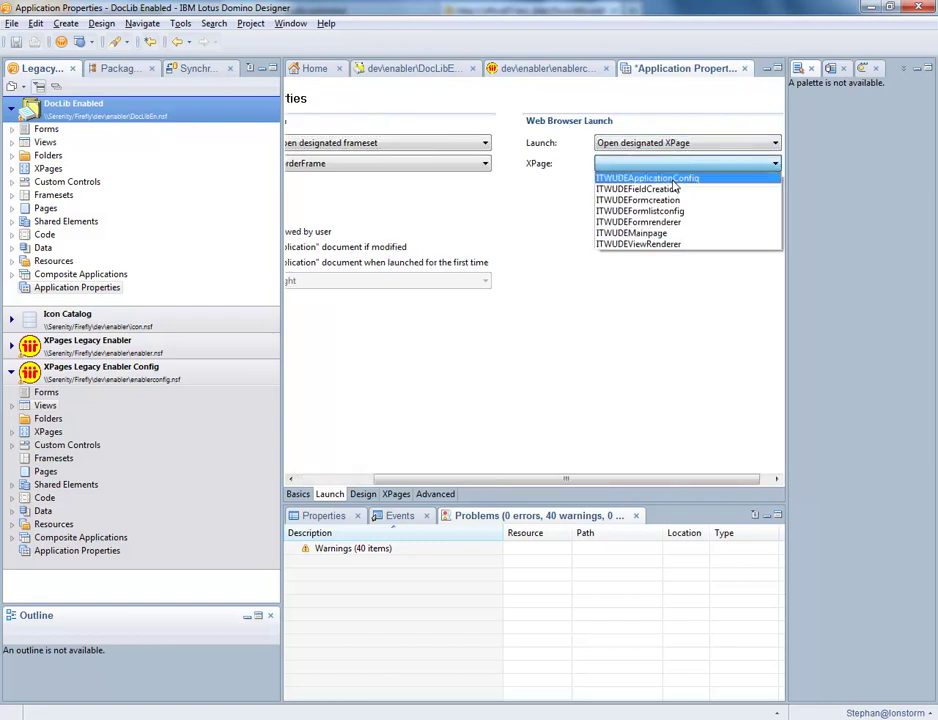
pyautogui.click(674, 236)
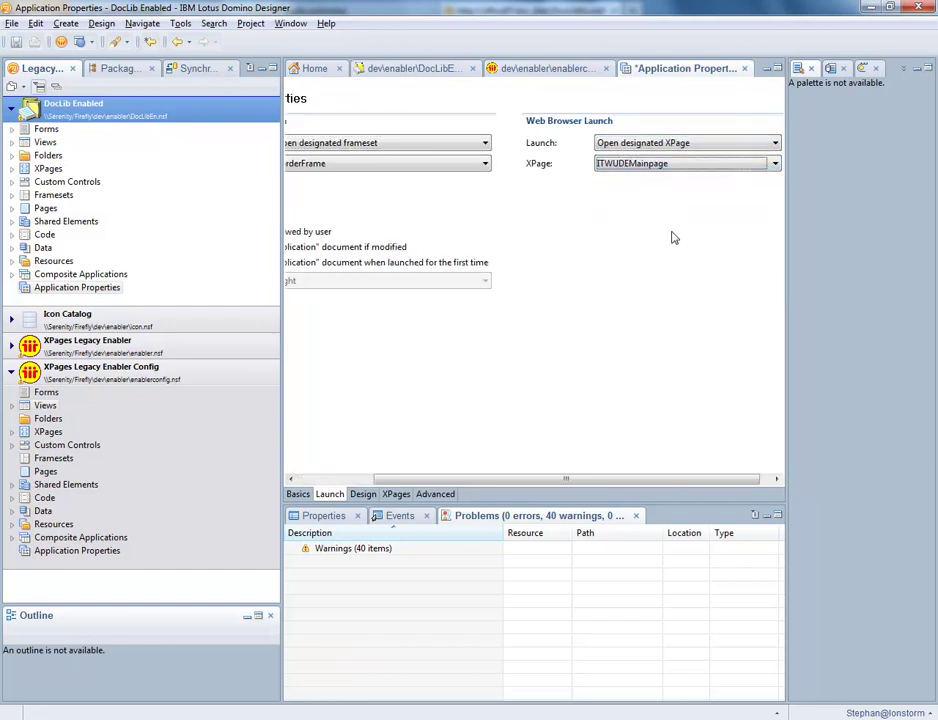
pyautogui.click(744, 68)
pyautogui.click(473, 376)
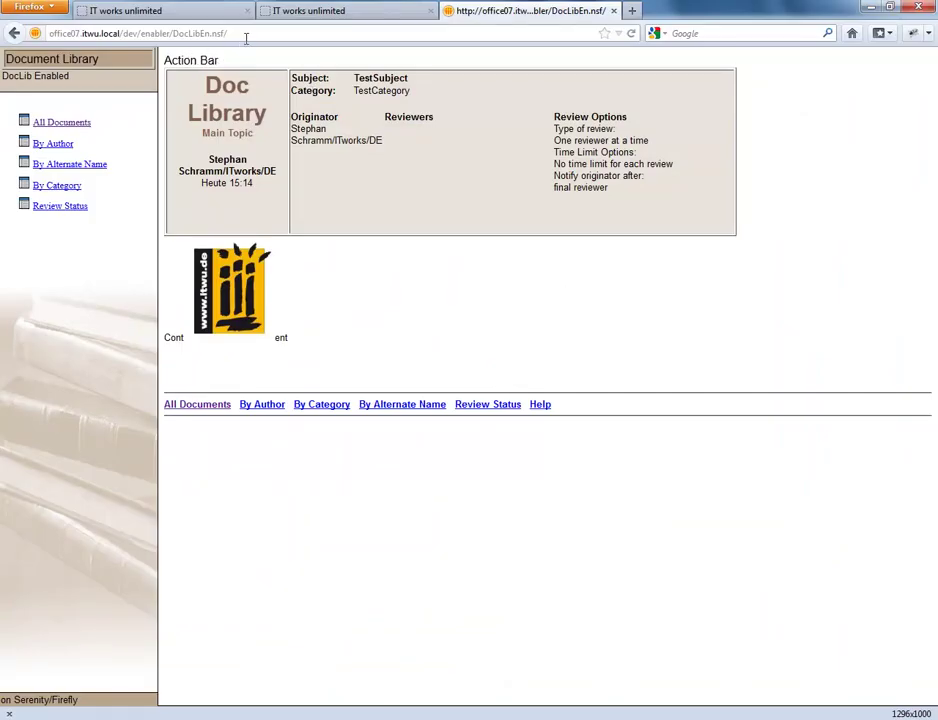
# Switch to Firefox and reload the DocLibEn.nsf database from its base address
pyautogui.click(250, 35)
pyautogui.click(279, 34)
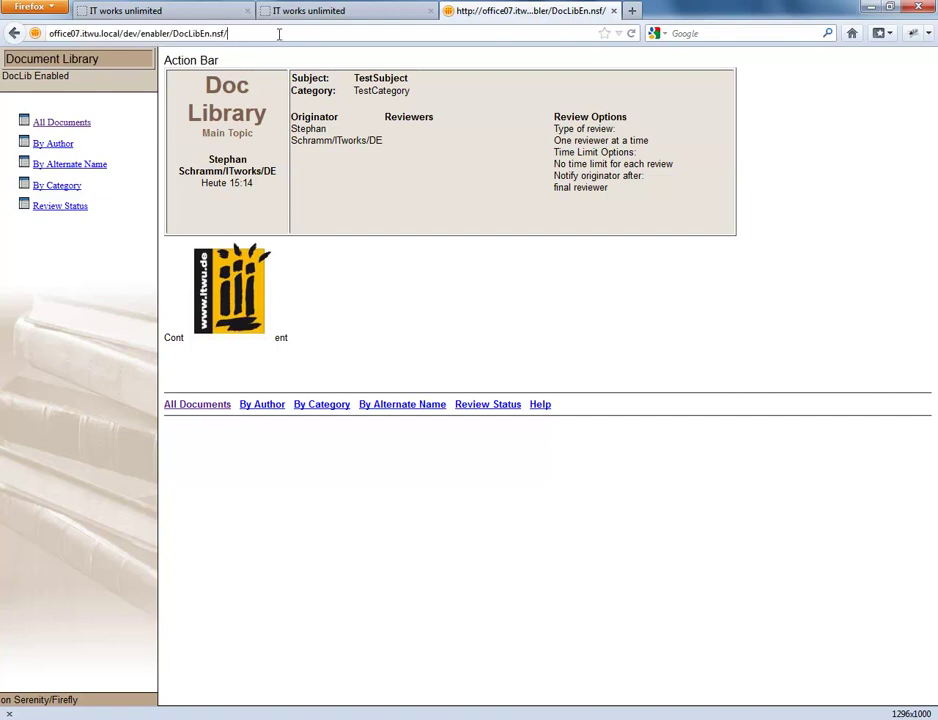
pyautogui.press('Return')
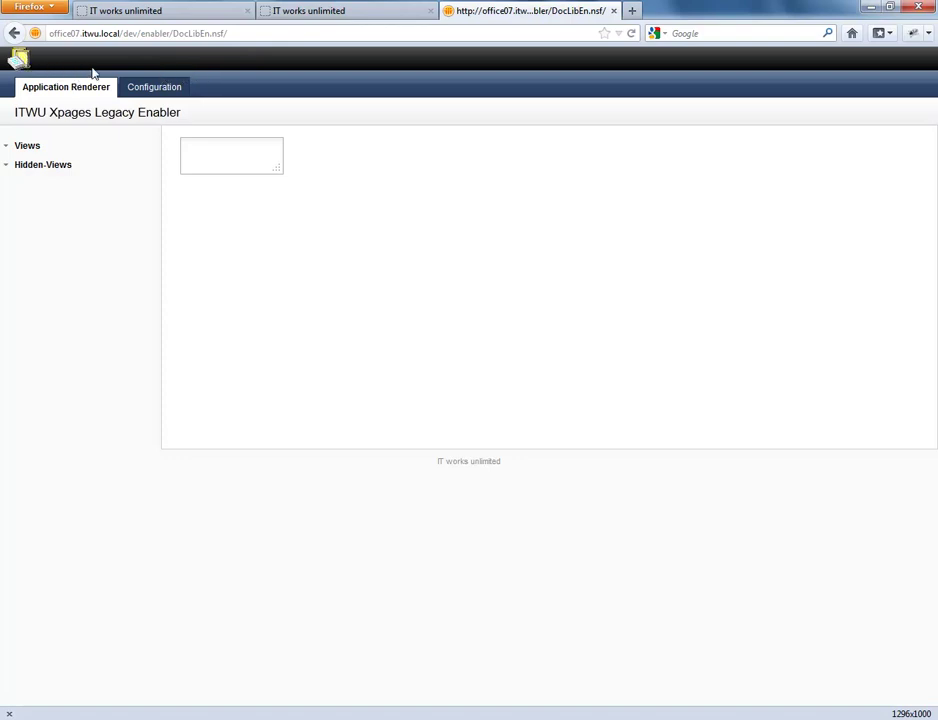
# Set the application style to oneuiv2.1_silver, restrict the rendered views to By Author and By Category, and save the configuration
pyautogui.click(161, 89)
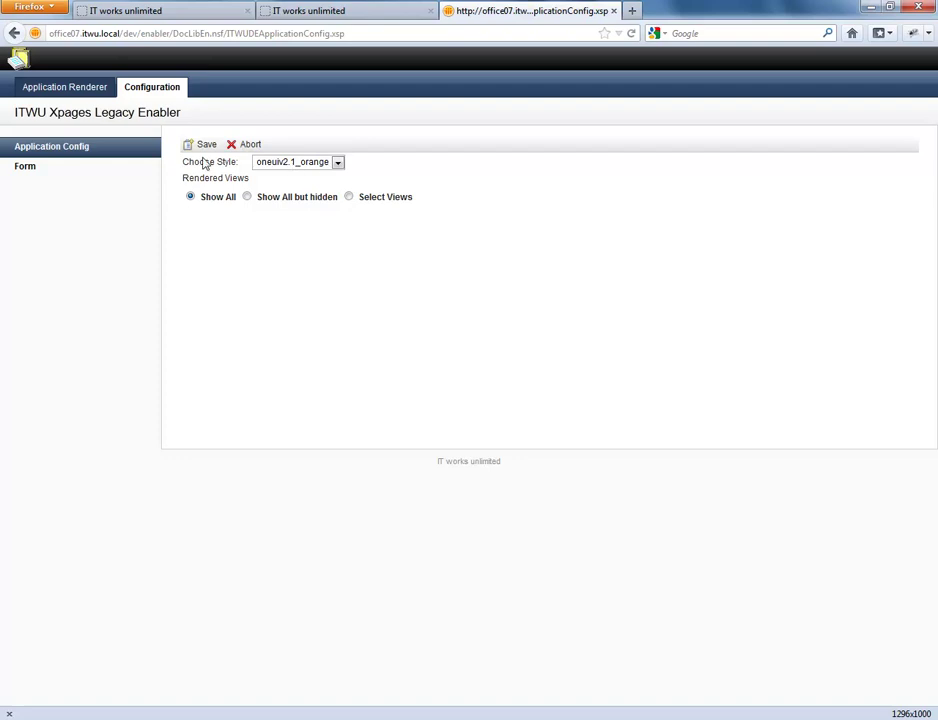
pyautogui.click(338, 163)
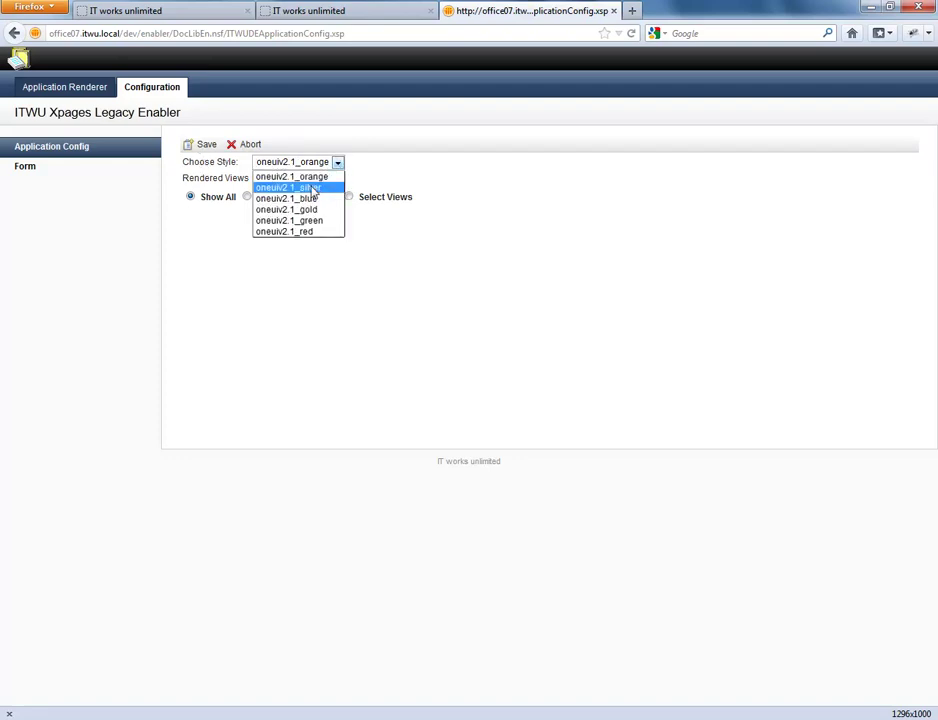
pyautogui.click(313, 189)
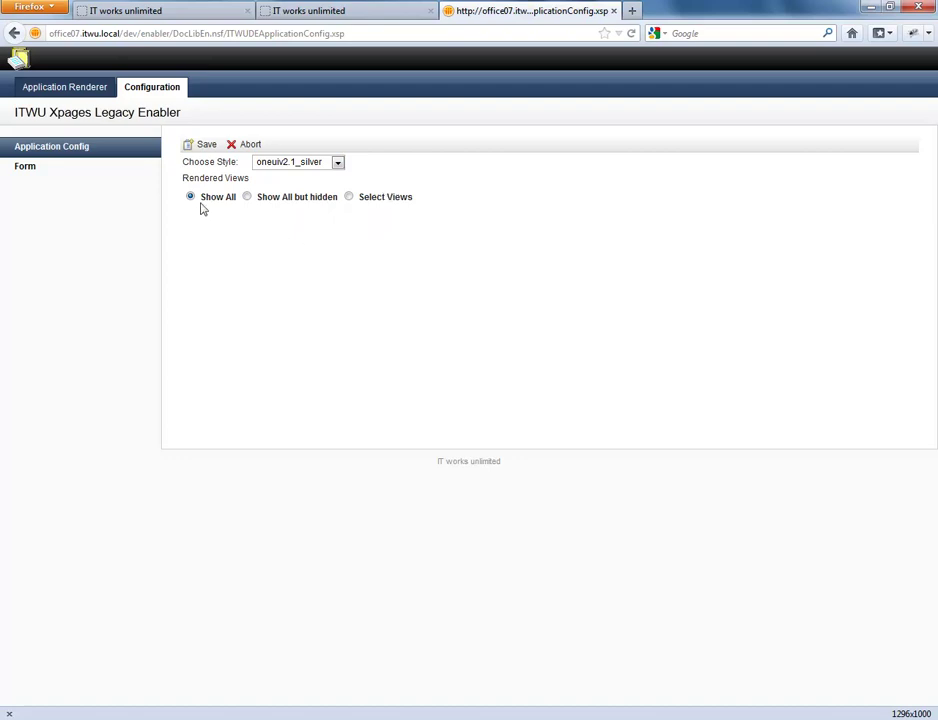
pyautogui.click(362, 203)
pyautogui.click(348, 200)
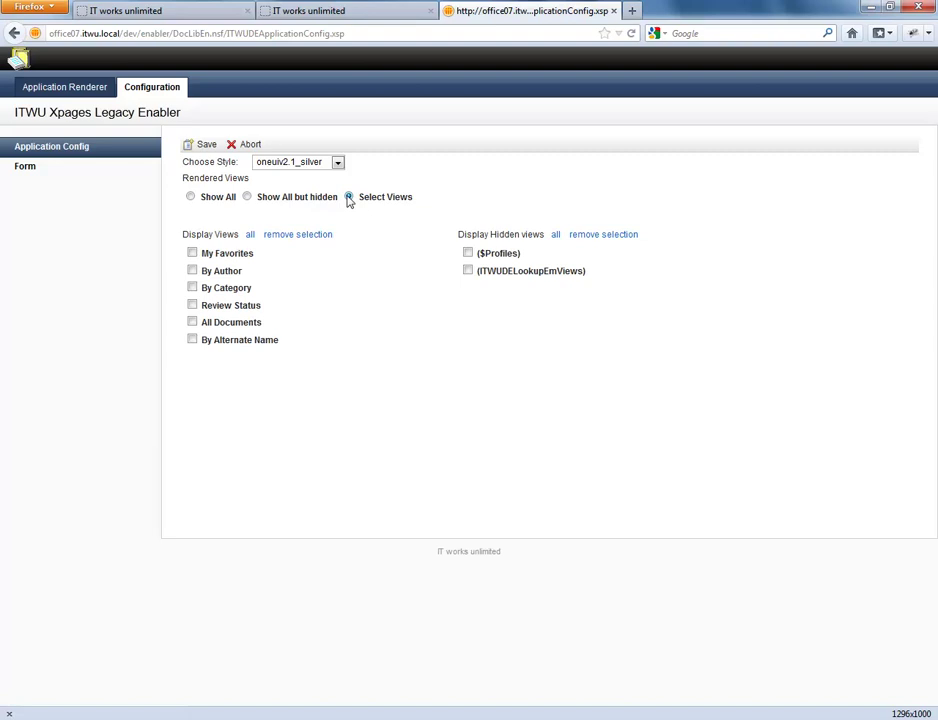
pyautogui.click(193, 272)
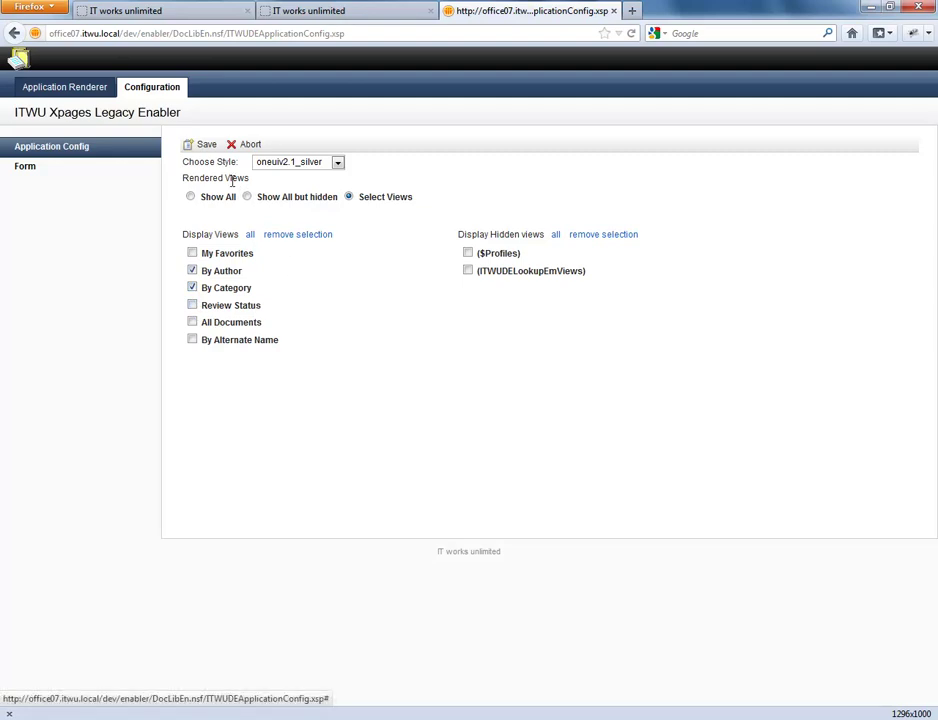
pyautogui.click(202, 147)
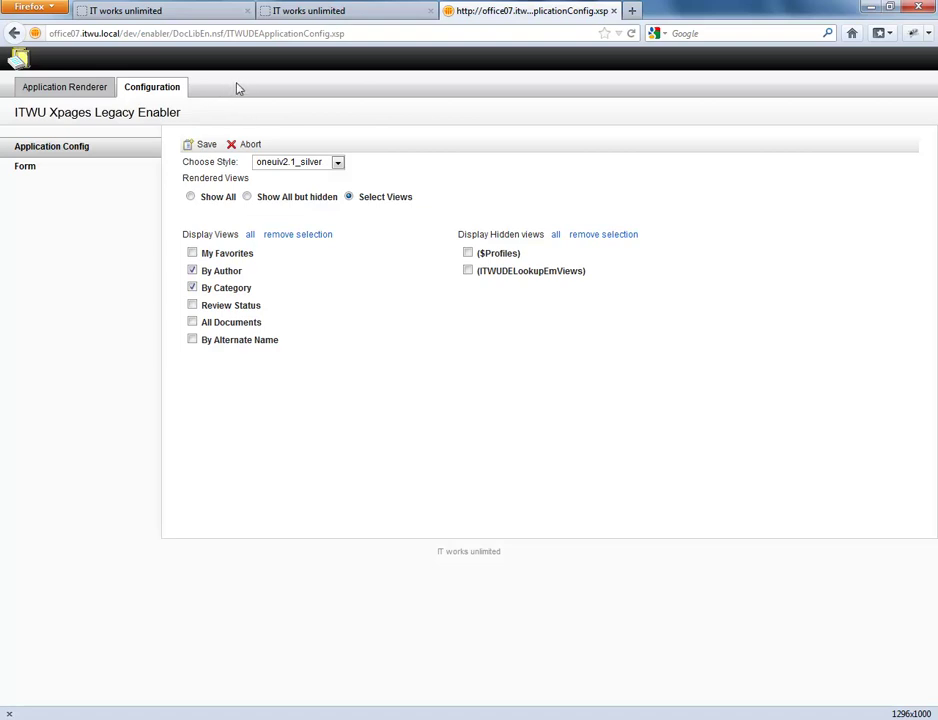
# Open the TestSubject document from the By Author view in the application renderer
pyautogui.click(65, 88)
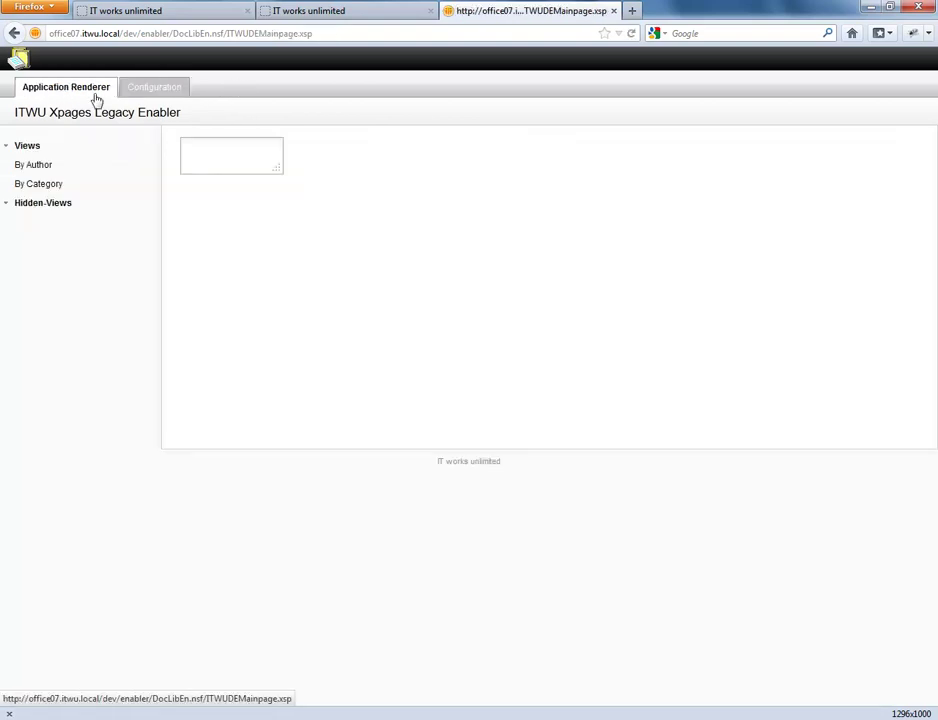
pyautogui.click(44, 168)
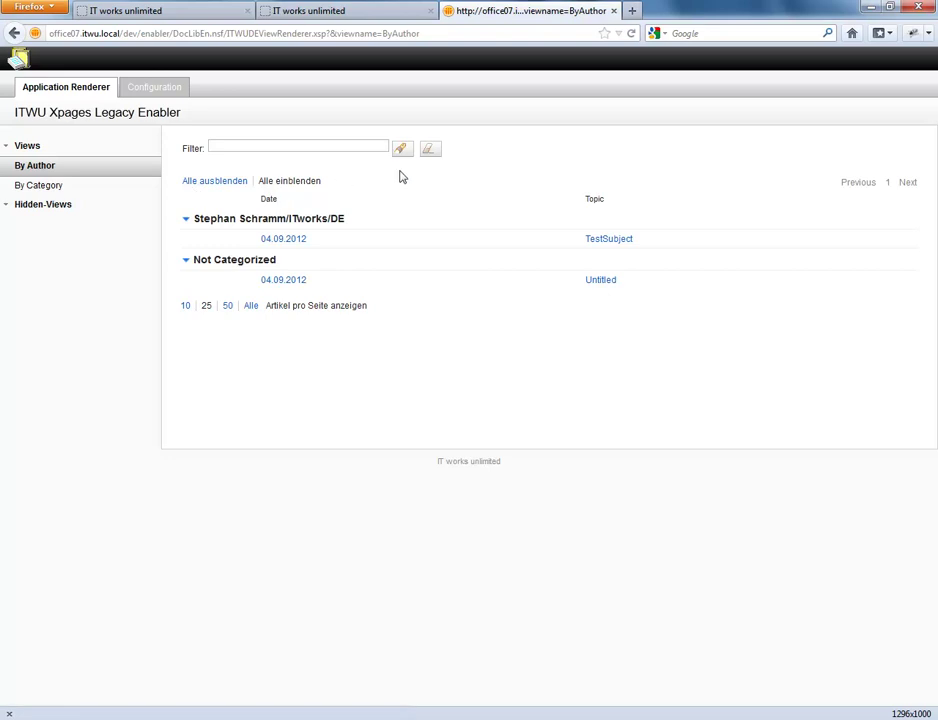
pyautogui.click(284, 240)
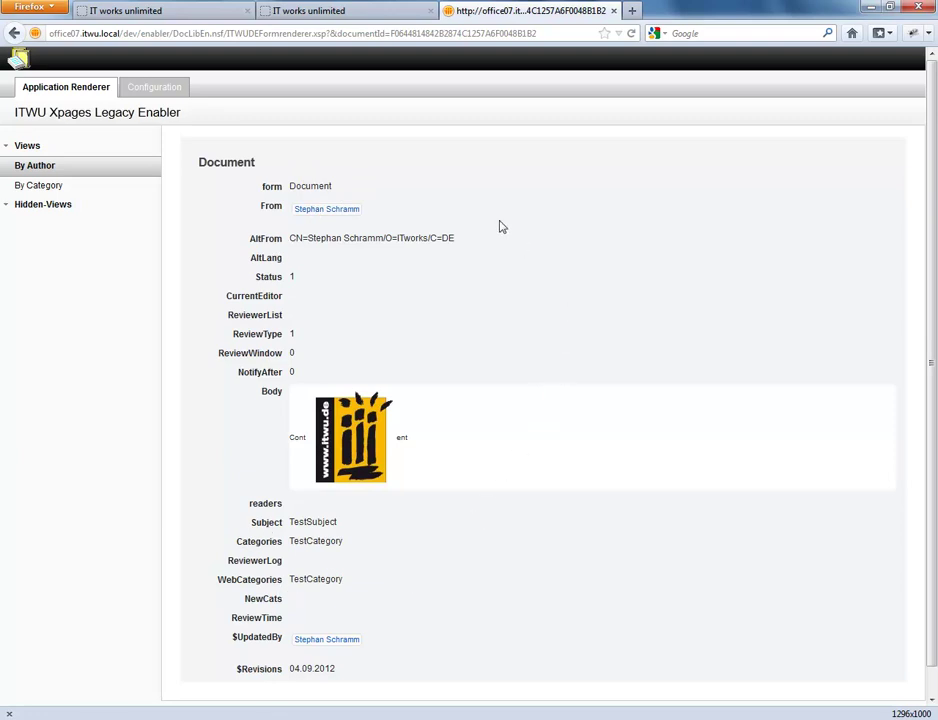
# Create and save a form configuration named after the rendered document's form value, Document
pyautogui.moveTo(336, 189); pyautogui.dragTo(298, 188)
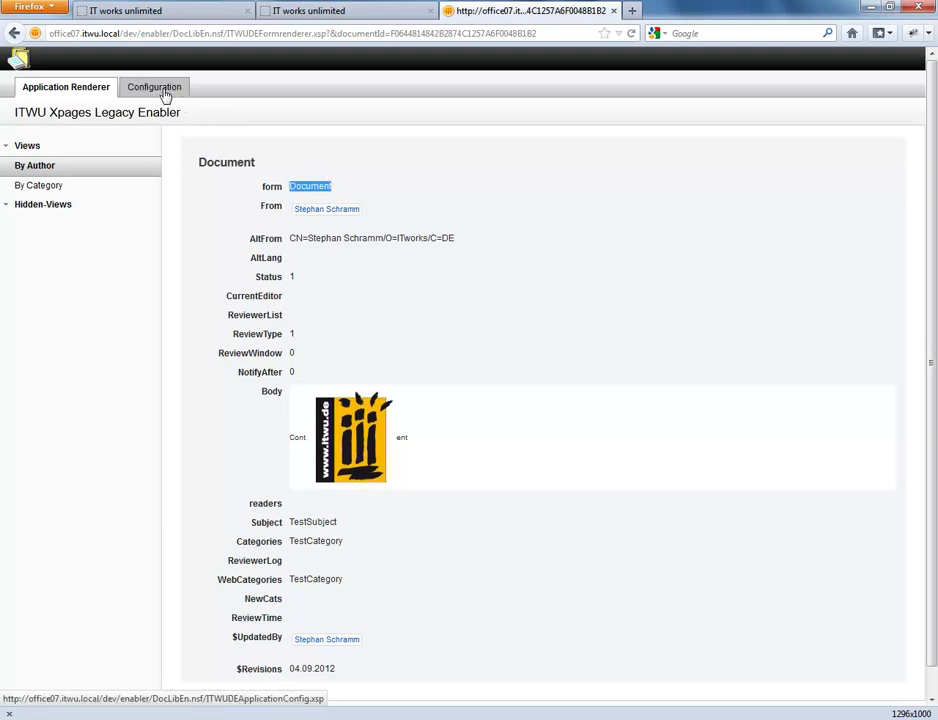
pyautogui.click(166, 95)
pyautogui.click(30, 170)
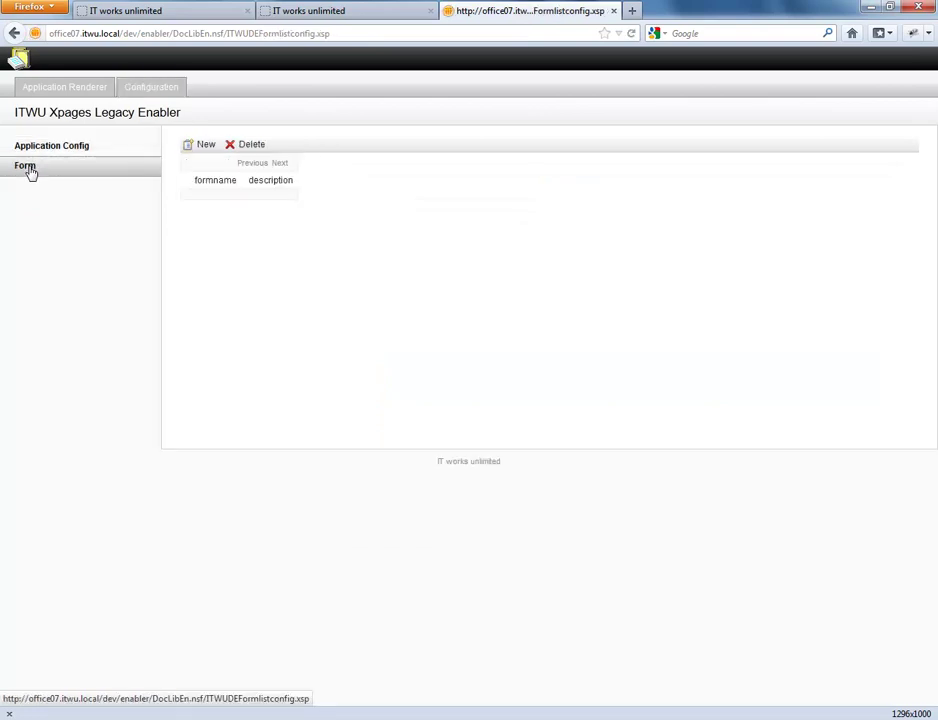
pyautogui.click(198, 146)
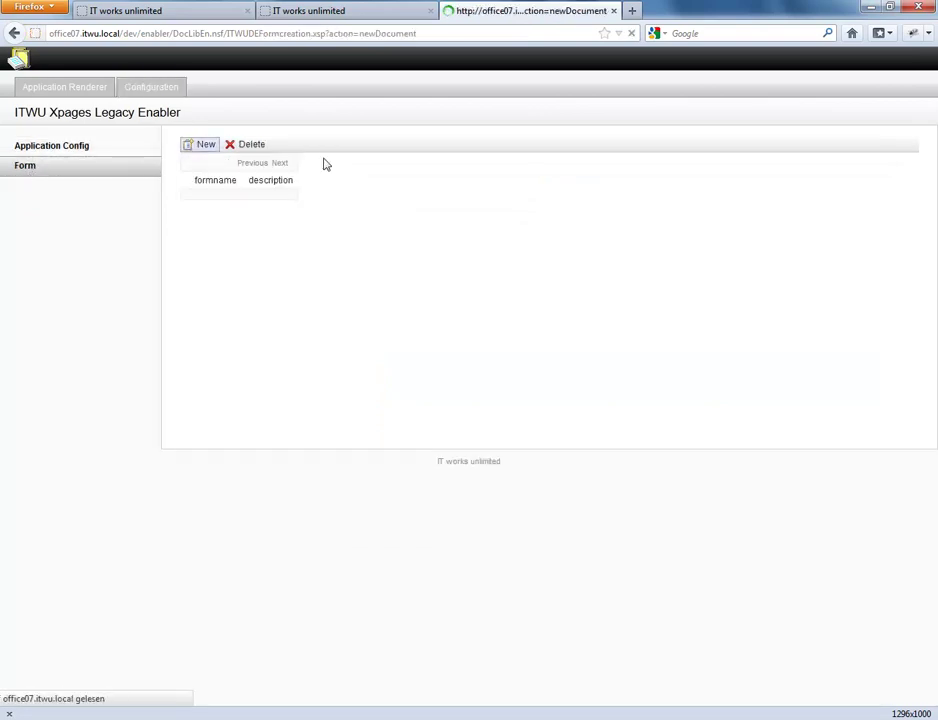
pyautogui.click(333, 168)
pyautogui.write('Document')
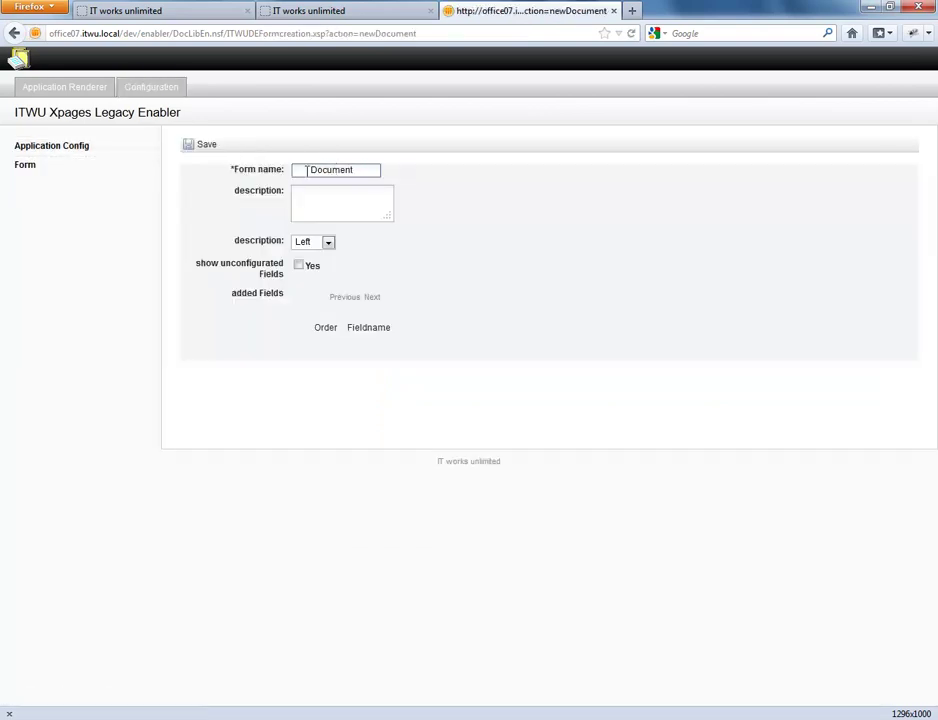
pyautogui.click(303, 209)
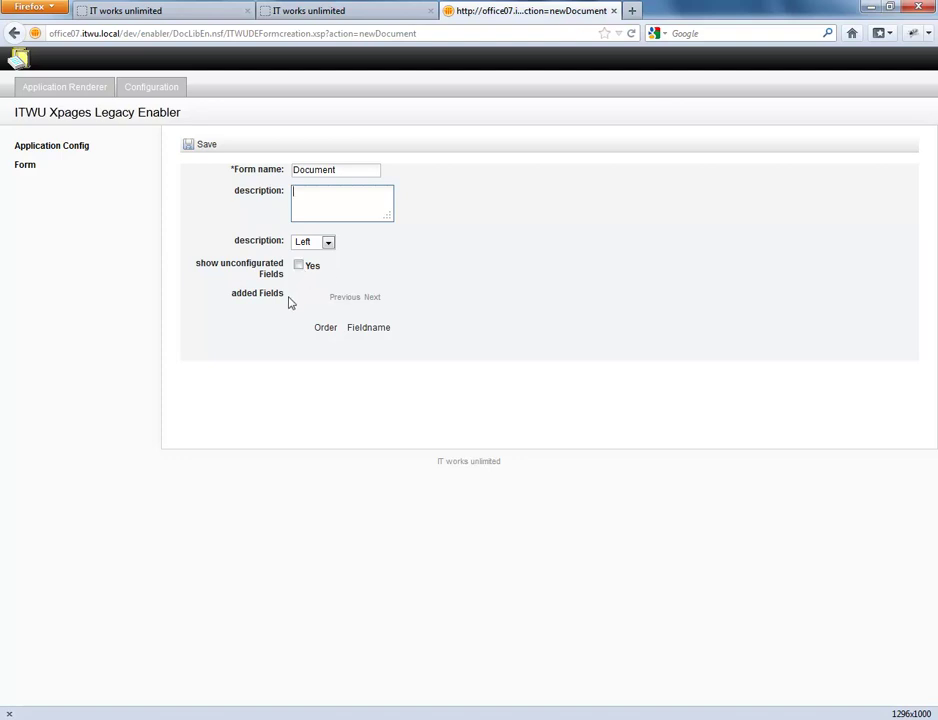
pyautogui.click(207, 146)
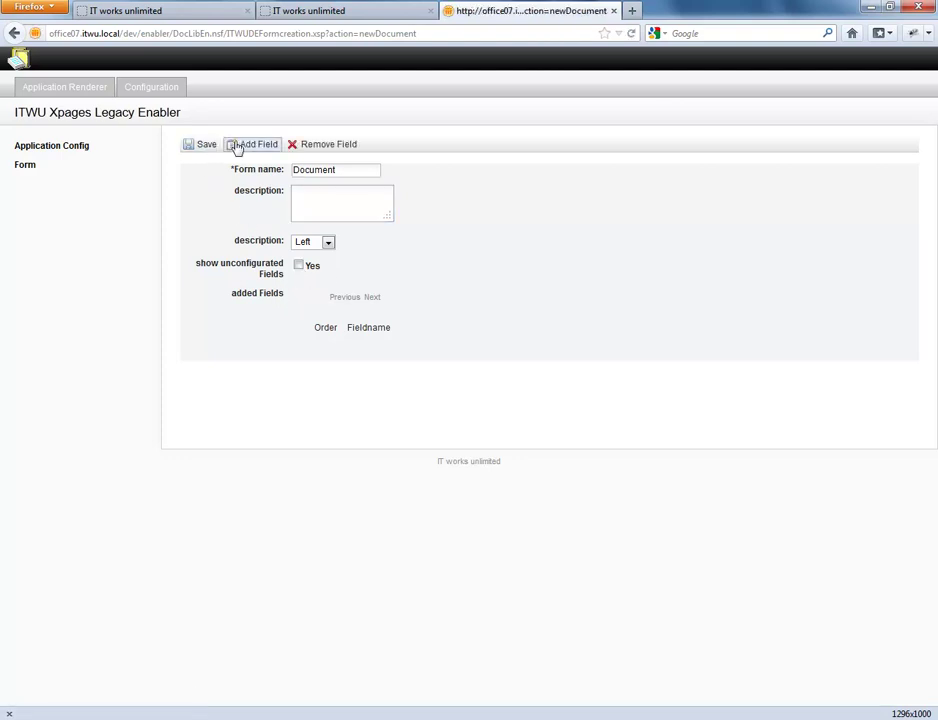
# Add a field named Body with the label Body and order 1 to the Document form configuration
pyautogui.click(262, 145)
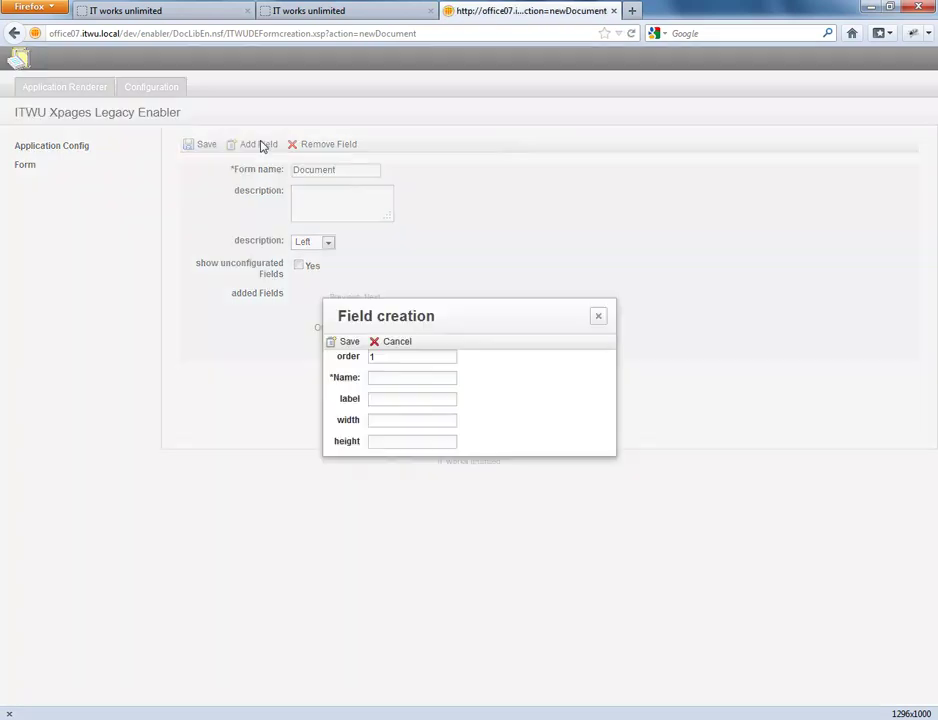
pyautogui.click(385, 378)
pyautogui.write('Body')
pyautogui.press('Tab')
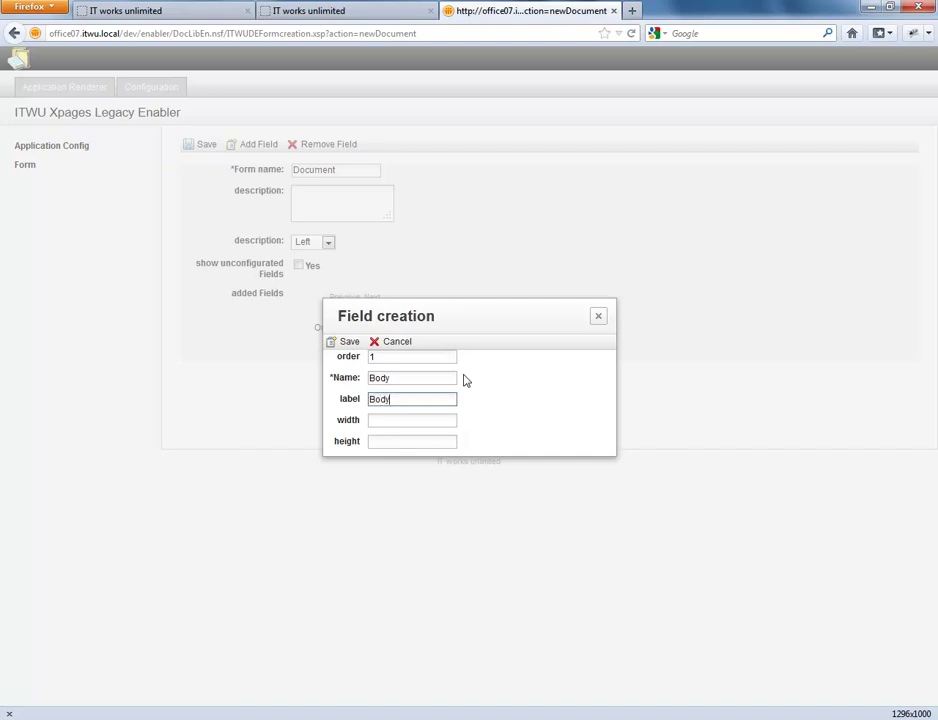
pyautogui.click(345, 342)
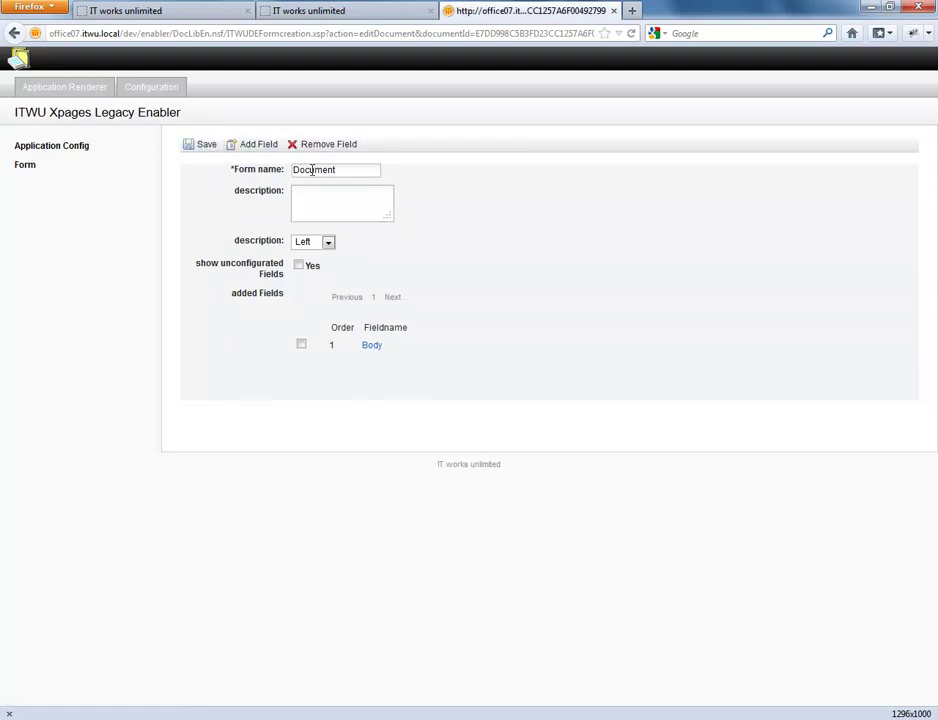
# Check how the TestSubject document renders with the form configuration, including its unconfigured fields section
pyautogui.click(76, 89)
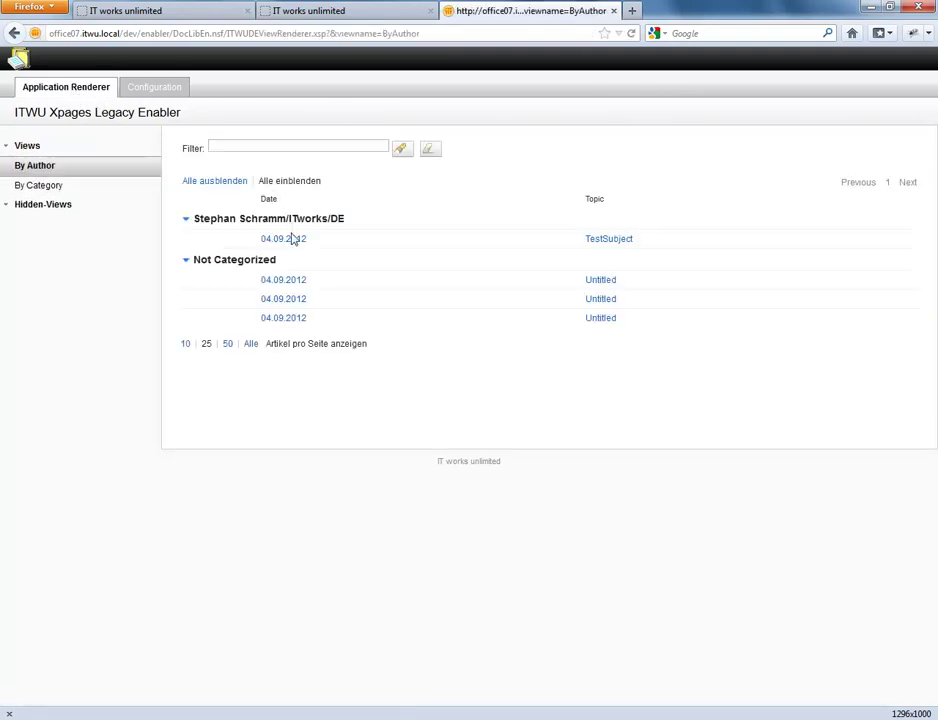
pyautogui.click(290, 240)
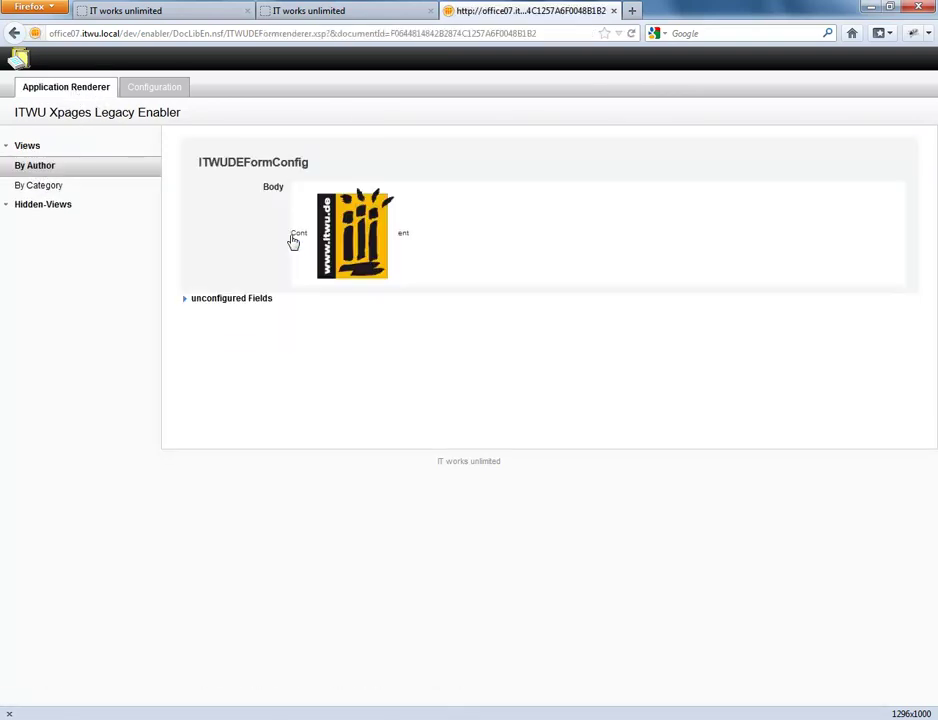
pyautogui.click(185, 302)
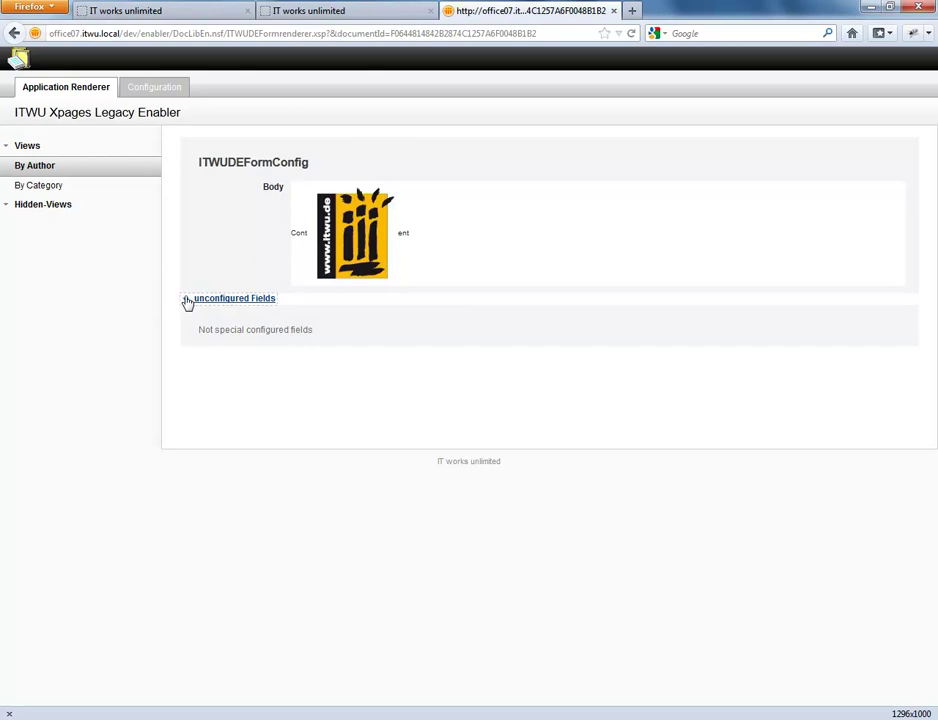
pyautogui.click(187, 302)
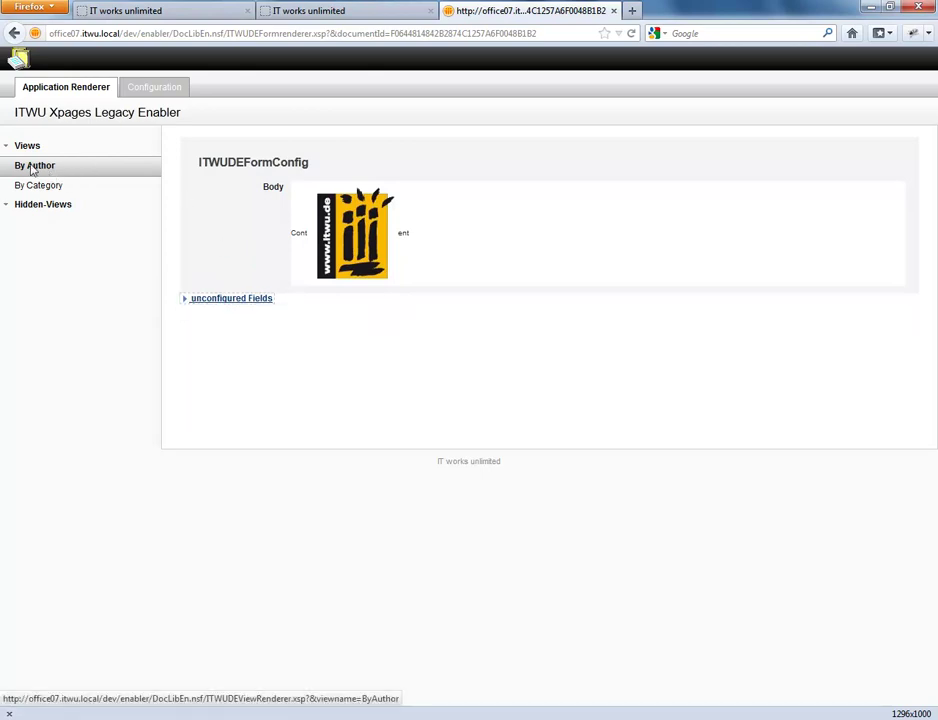
# Enable showing unconfigured fields in the Document form configuration
pyautogui.click(157, 88)
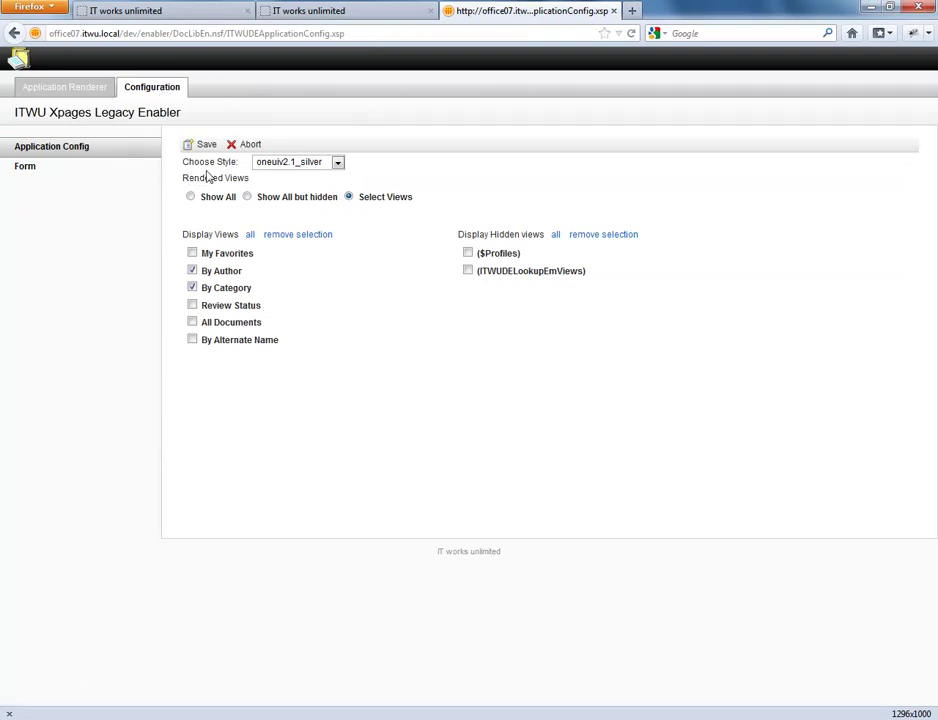
pyautogui.click(26, 168)
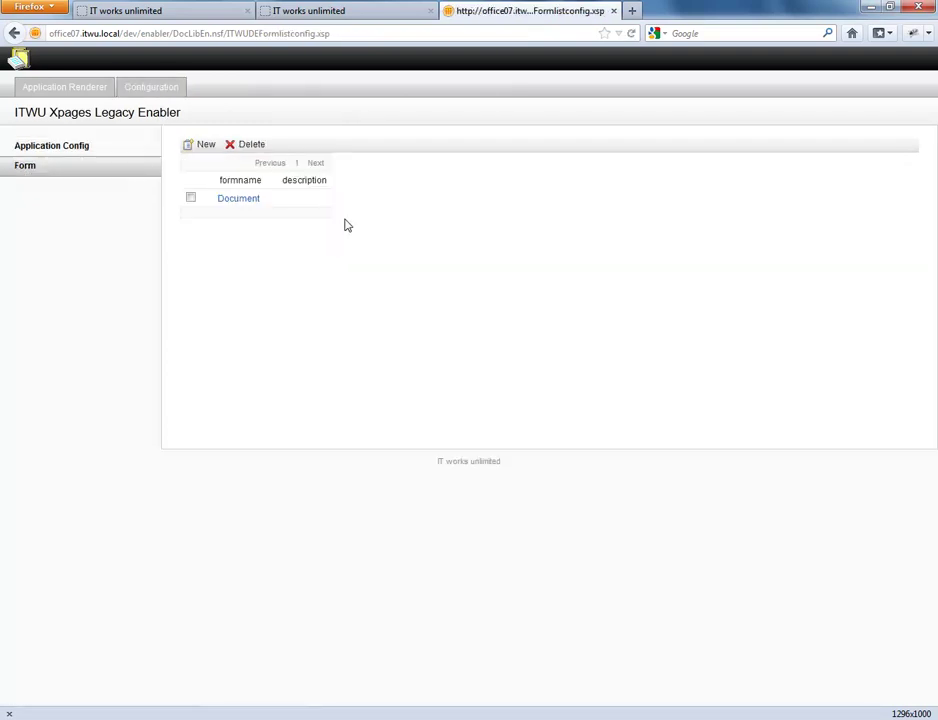
pyautogui.click(226, 203)
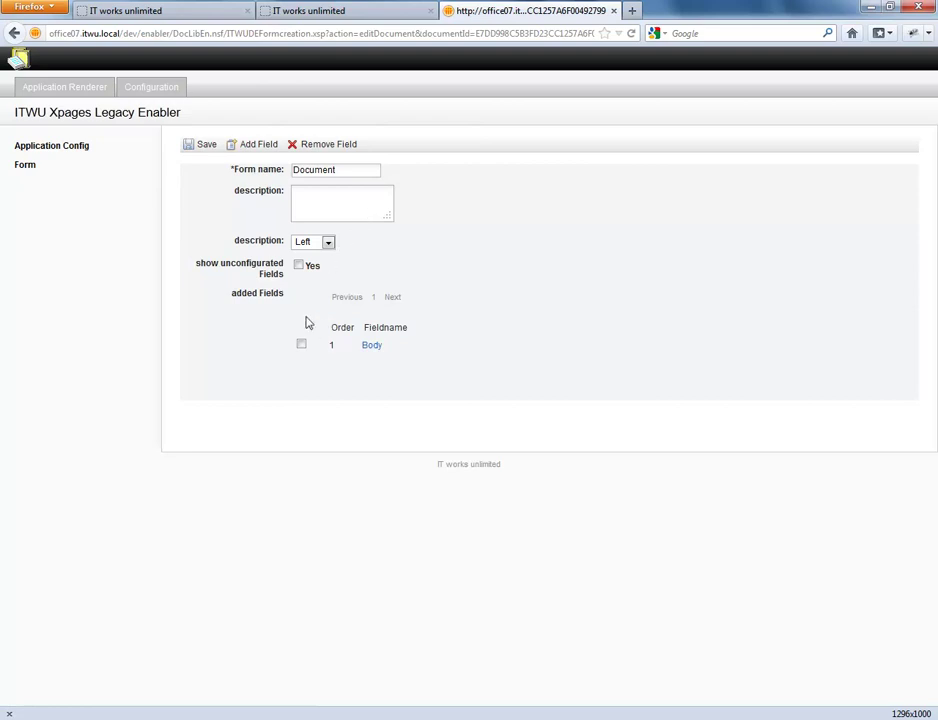
pyautogui.click(298, 266)
# Open the application renderer in a new browser tab and review the TestSubject document's unconfigured fields
pyautogui.rightClick(67, 90)
pyautogui.click(104, 100)
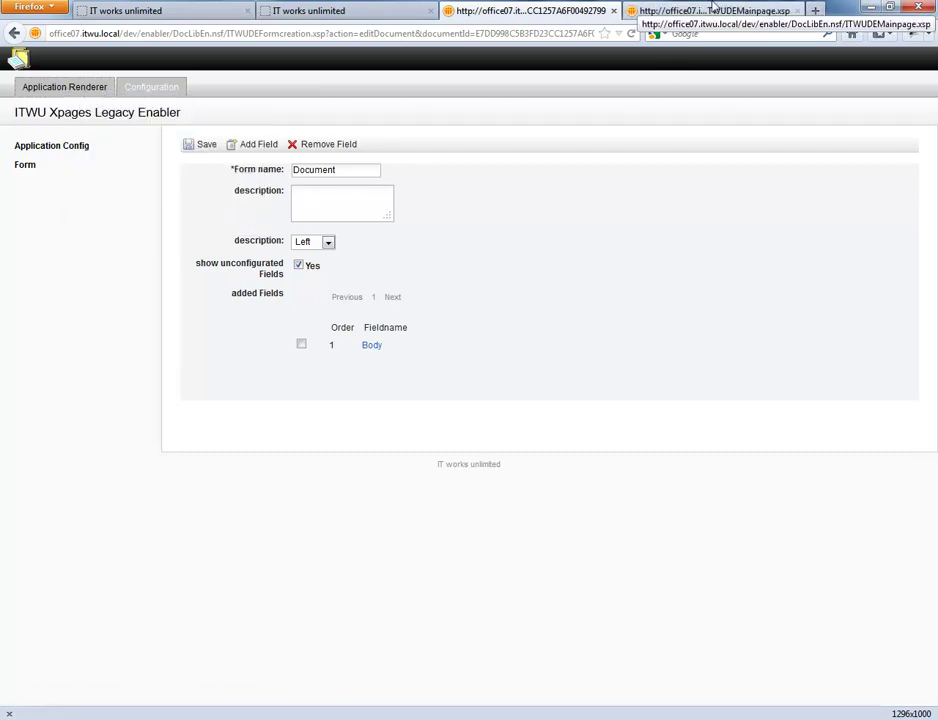
pyautogui.click(713, 10)
pyautogui.click(35, 165)
pyautogui.click(290, 240)
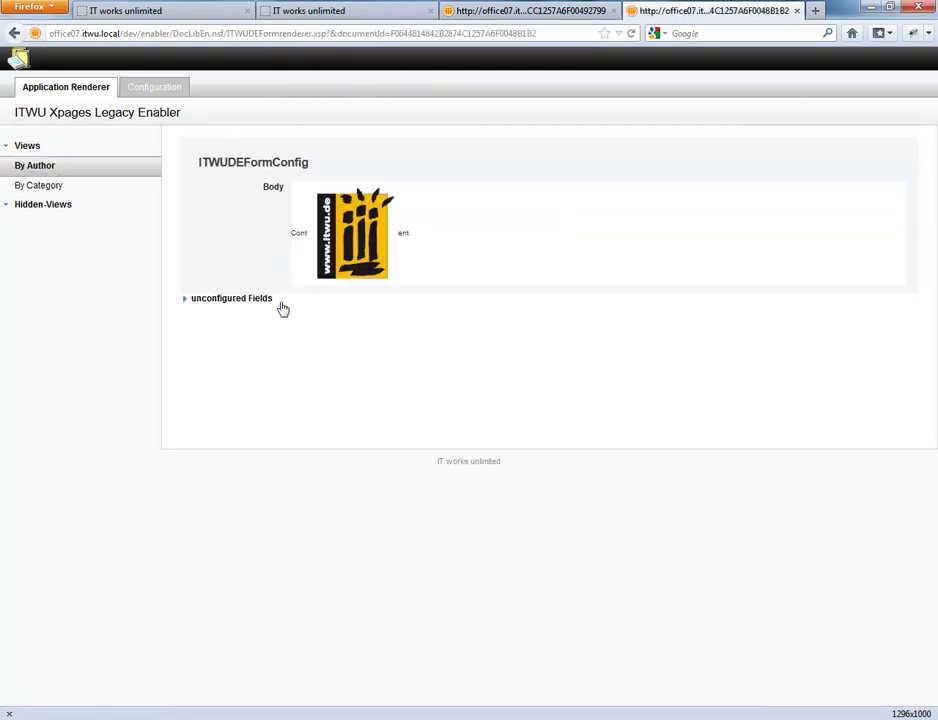
pyautogui.click(185, 303)
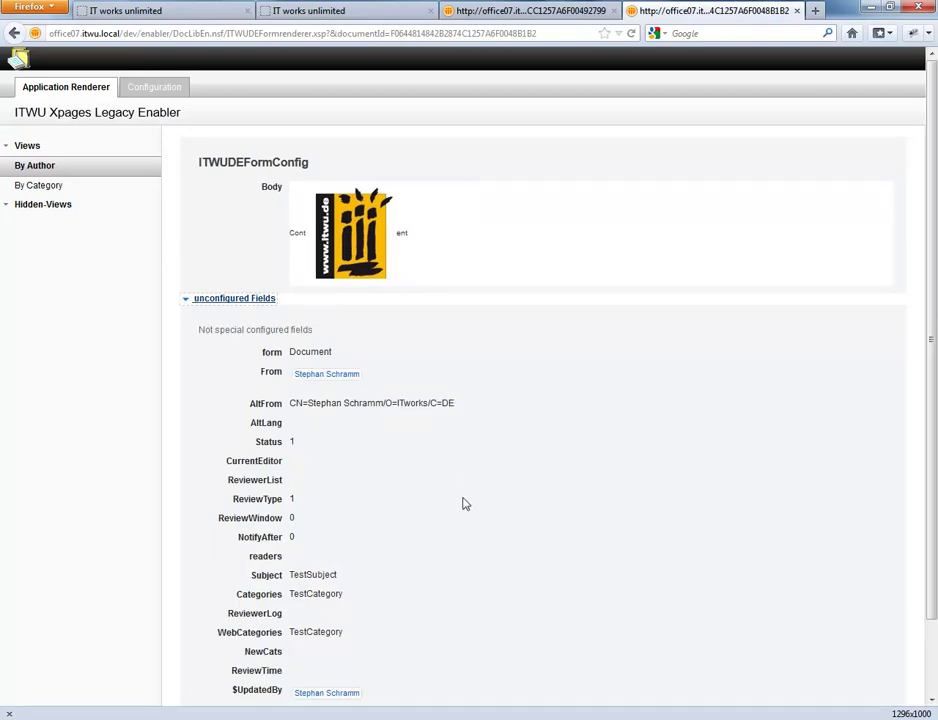
pyautogui.scroll(-2, 336, 447)
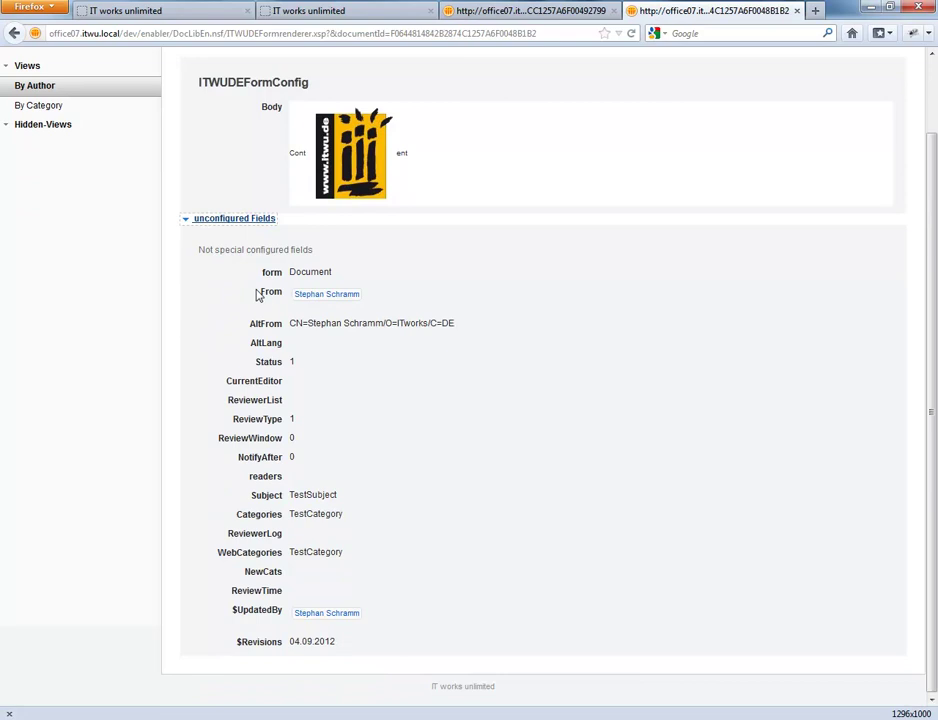
# Add a field named From with the label From and order 2 to the Document form configuration
pyautogui.click(543, 15)
pyautogui.click(258, 146)
pyautogui.click(408, 379)
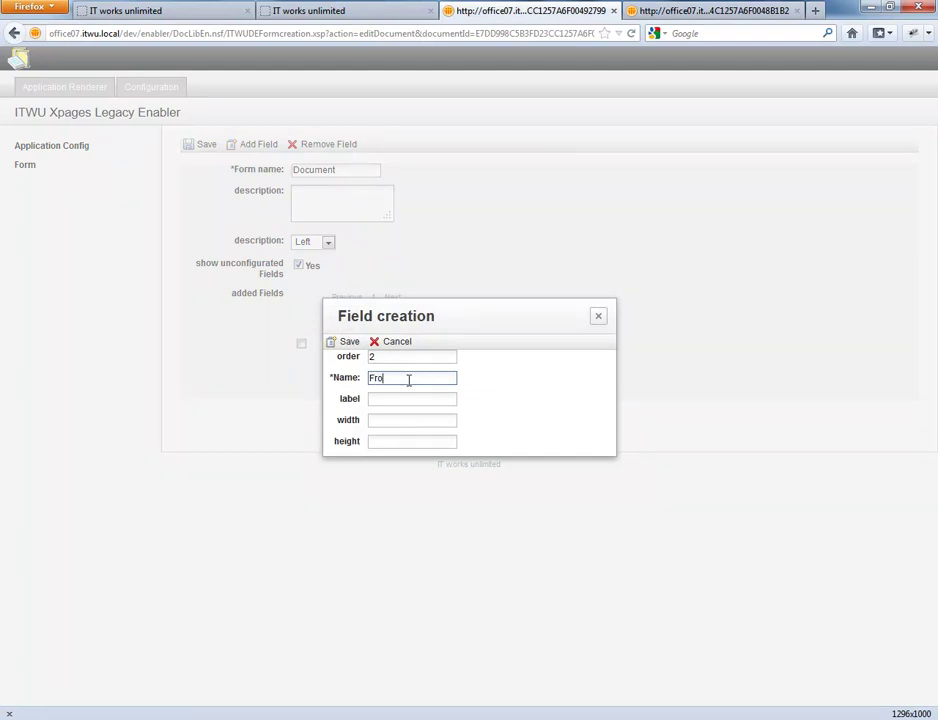
pyautogui.press('Tab')
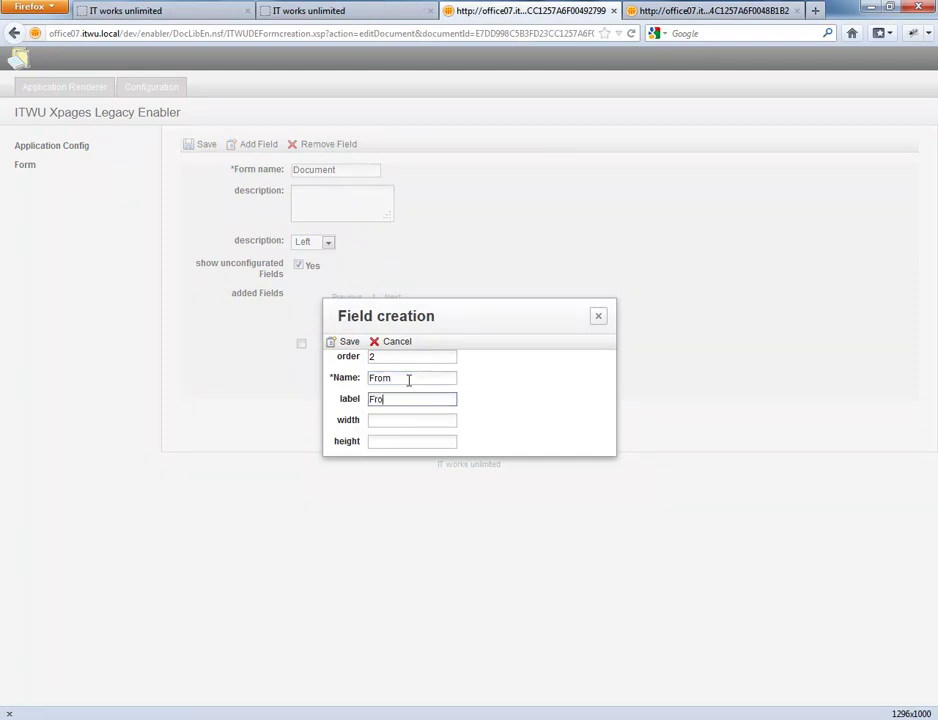
pyautogui.click(349, 341)
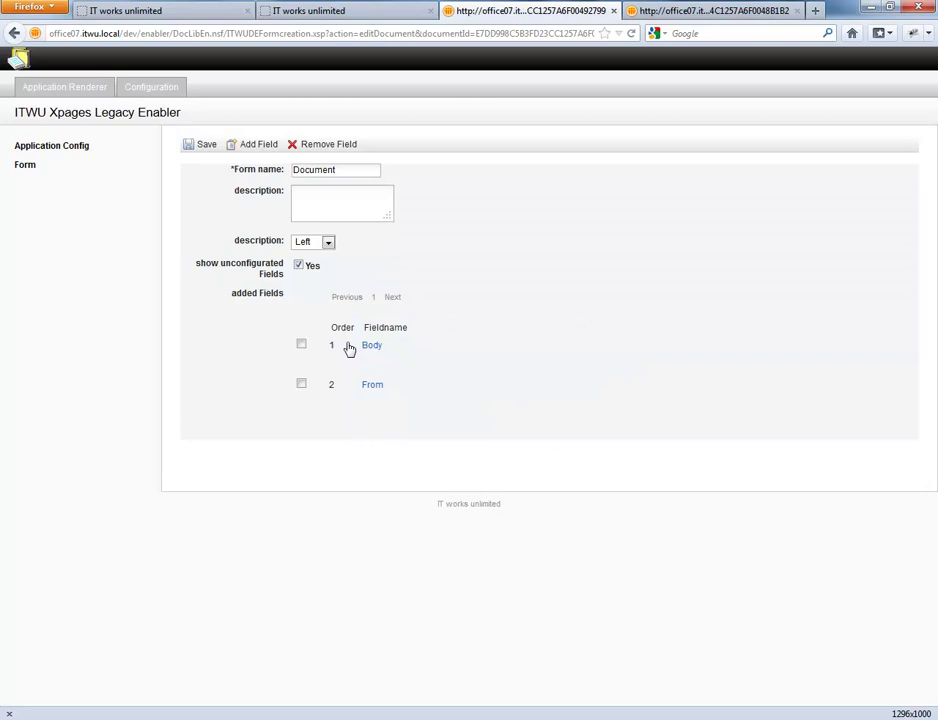
# Add a field named Subject with the label Subject and order 3 to the Document form configuration
pyautogui.click(670, 8)
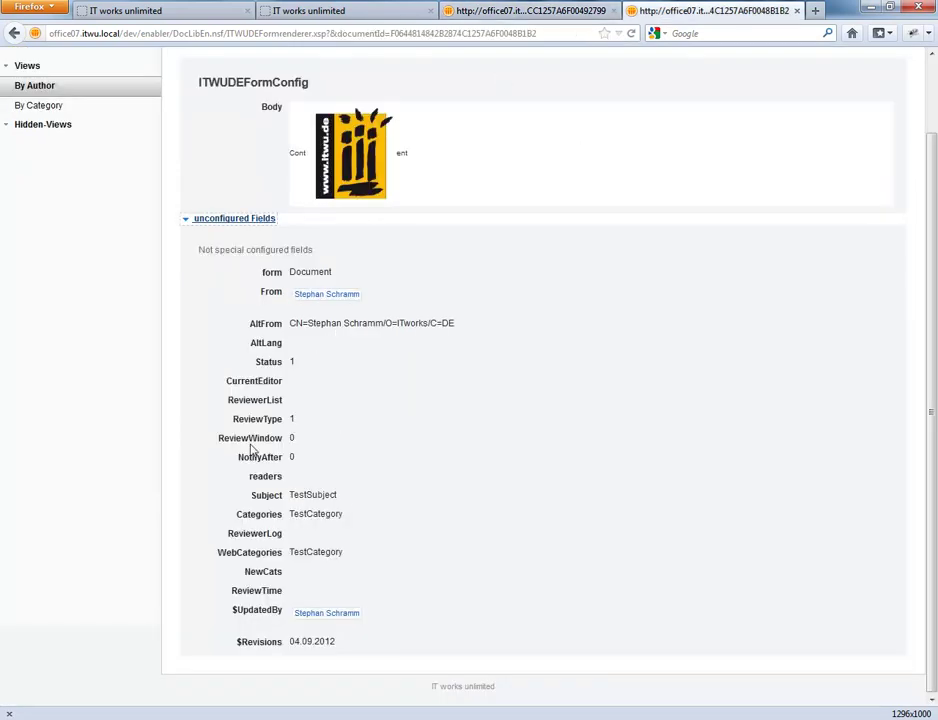
pyautogui.doubleClick(262, 496)
pyautogui.hotkey('ctrl', 'c')
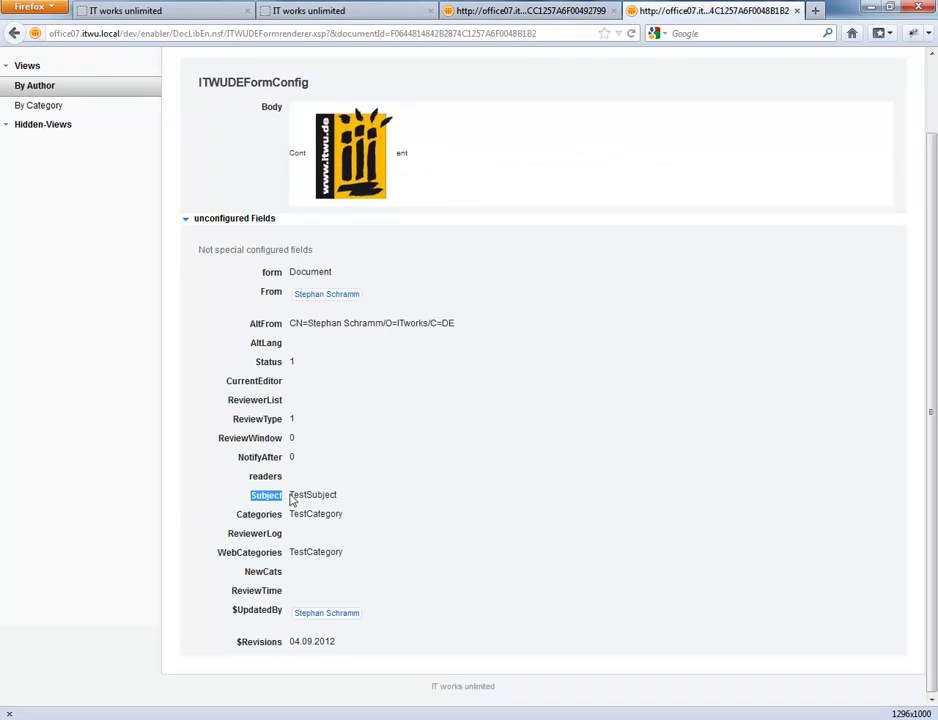
pyautogui.click(480, 10)
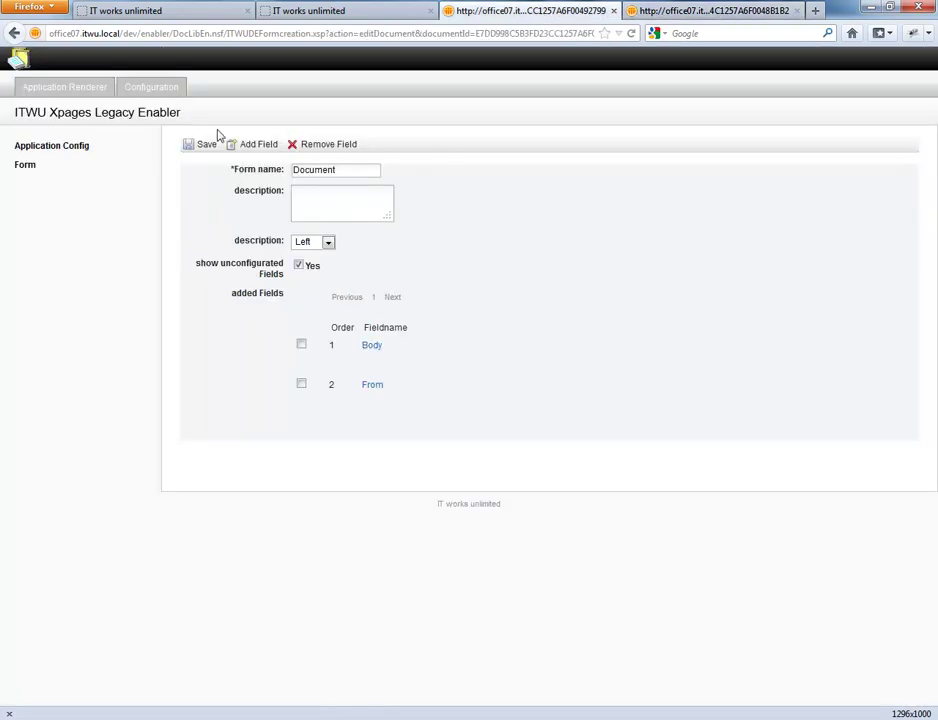
pyautogui.click(247, 148)
pyautogui.click(402, 377)
pyautogui.hotkey('ctrl', 'v')
pyautogui.click(398, 398)
pyautogui.hotkey('ctrl', 'v')
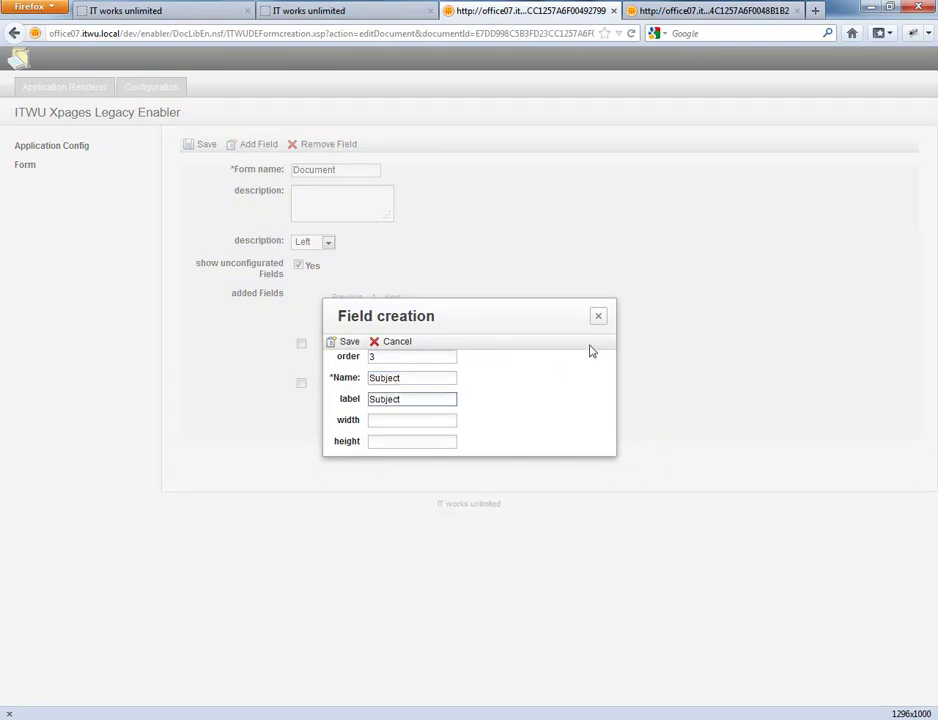
pyautogui.click(348, 343)
# Add a field named Categories with the label Categories and order 4 to the Document form configuration
pyautogui.click(710, 10)
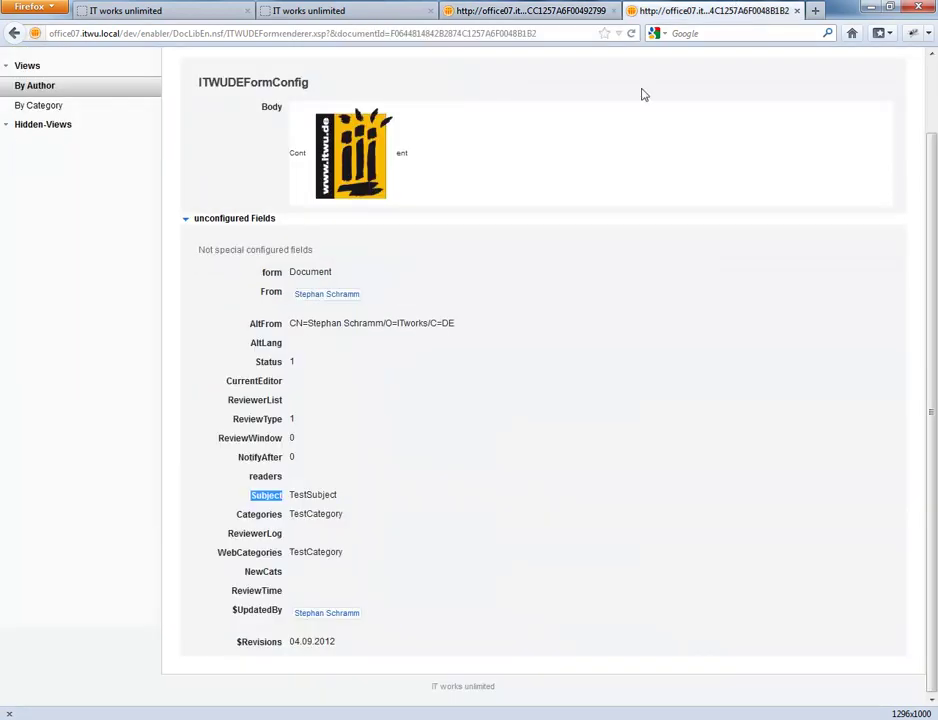
pyautogui.moveTo(238, 515); pyautogui.dragTo(280, 520)
pyautogui.hotkey('ctrl', 'c')
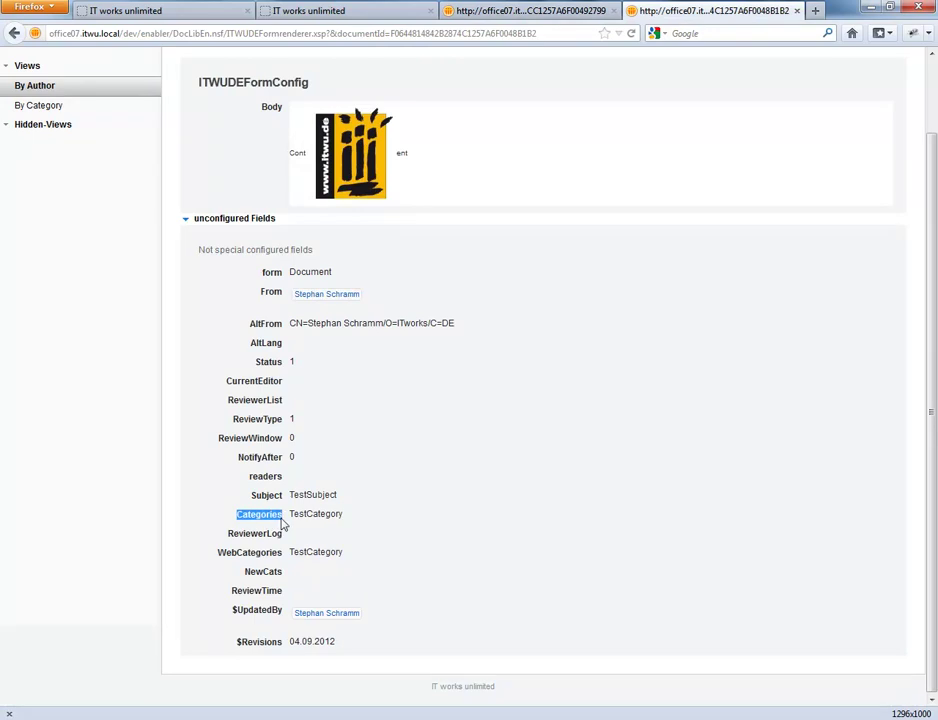
pyautogui.click(555, 11)
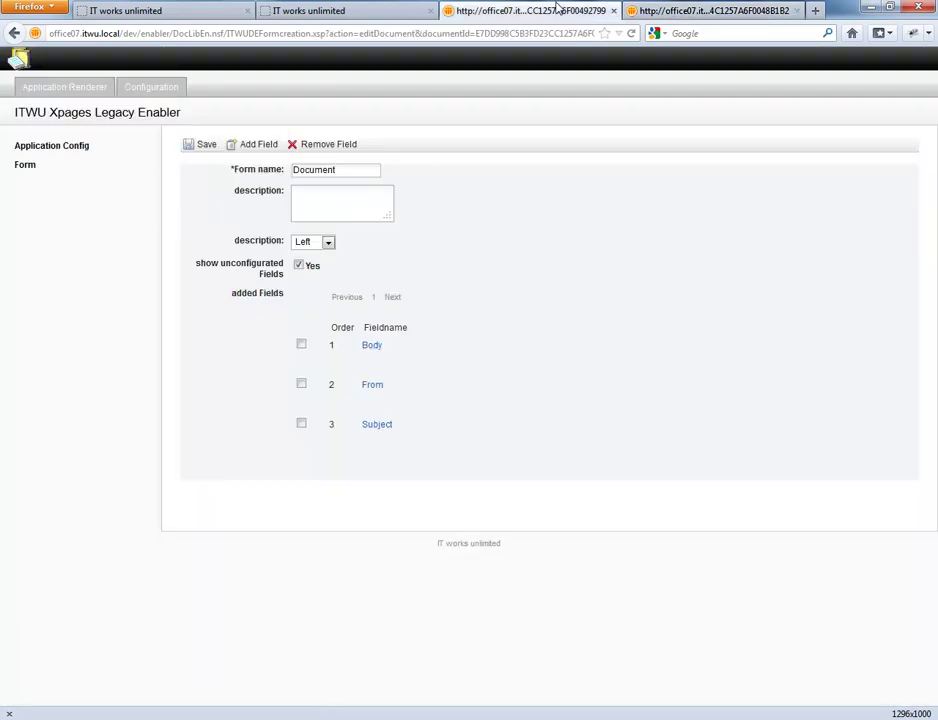
pyautogui.click(259, 147)
pyautogui.click(389, 376)
pyautogui.hotkey('ctrl', 'v')
pyautogui.click(381, 398)
pyautogui.hotkey('ctrl', 'v')
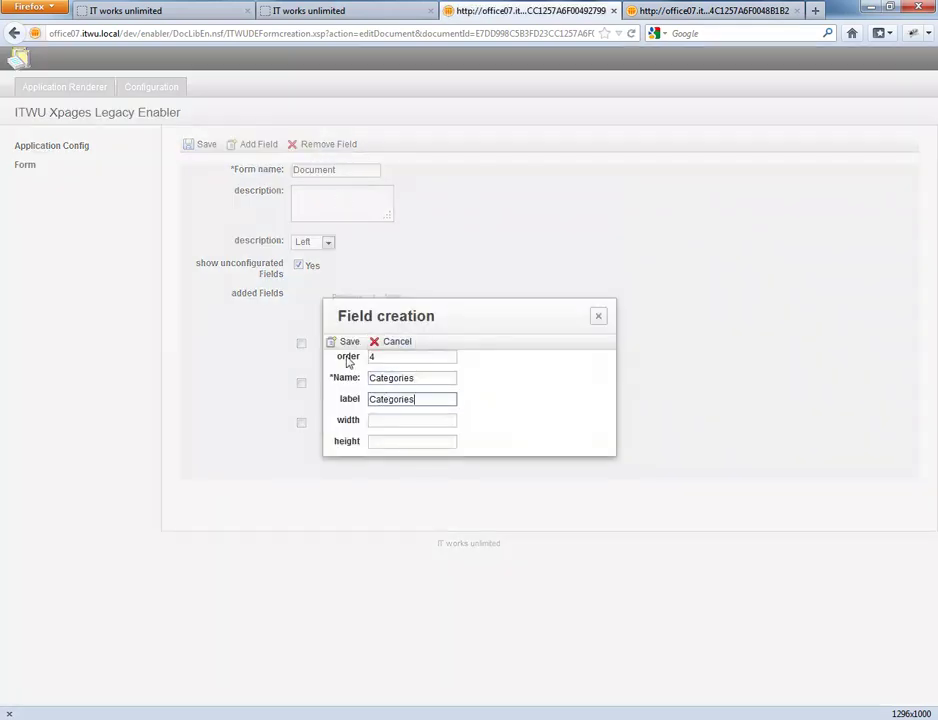
pyautogui.click(344, 341)
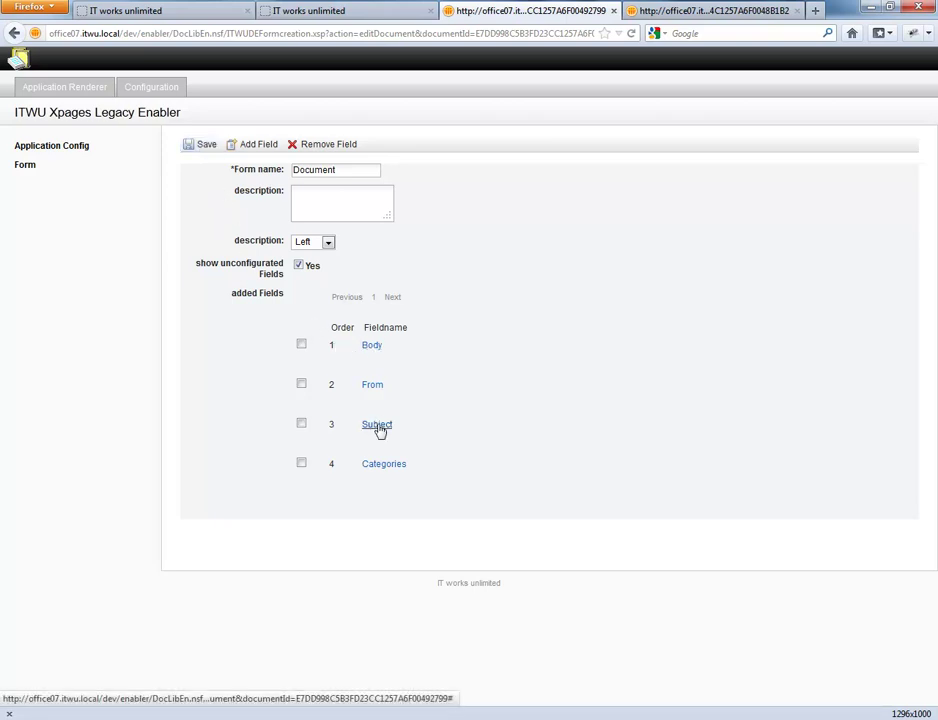
# Set the Body field's order to 5 and save the Document form configuration
pyautogui.click(375, 350)
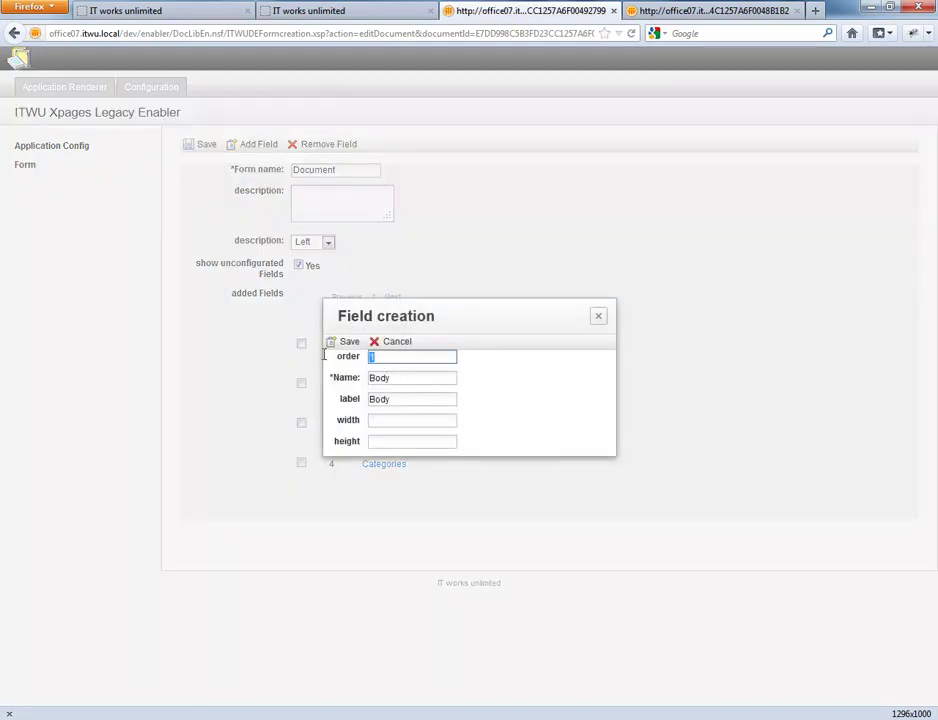
pyautogui.write('5')
pyautogui.click(344, 341)
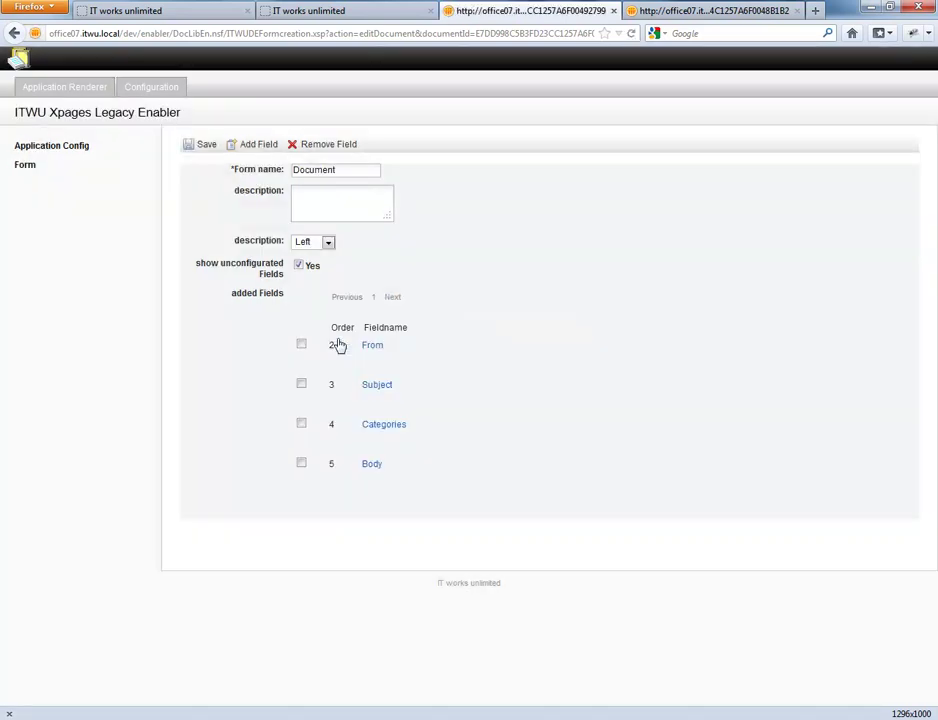
pyautogui.click(200, 147)
# Open the TestSubject document in the application renderer to check its configured fields and their order
pyautogui.click(722, 8)
pyautogui.click(46, 85)
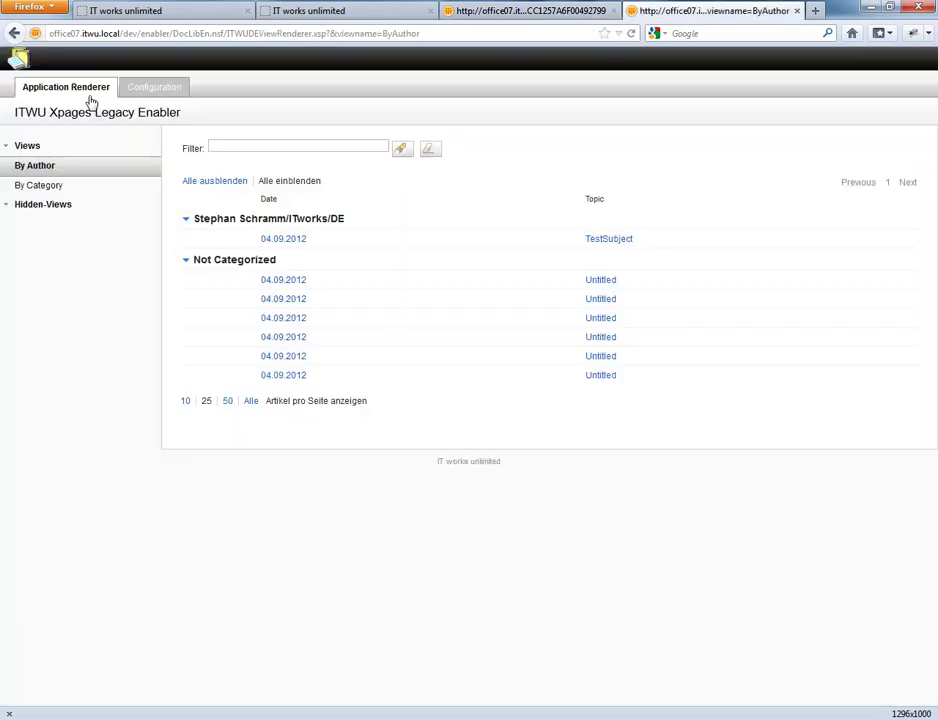
pyautogui.click(289, 240)
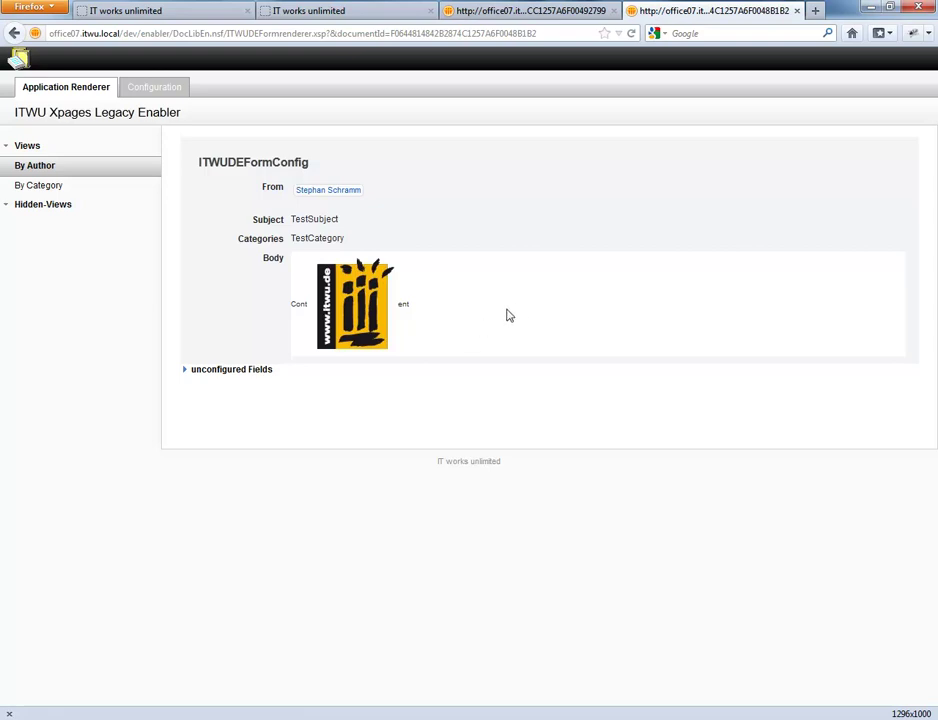
# Change the Body field's label to Content in the Document form configuration
pyautogui.click(147, 92)
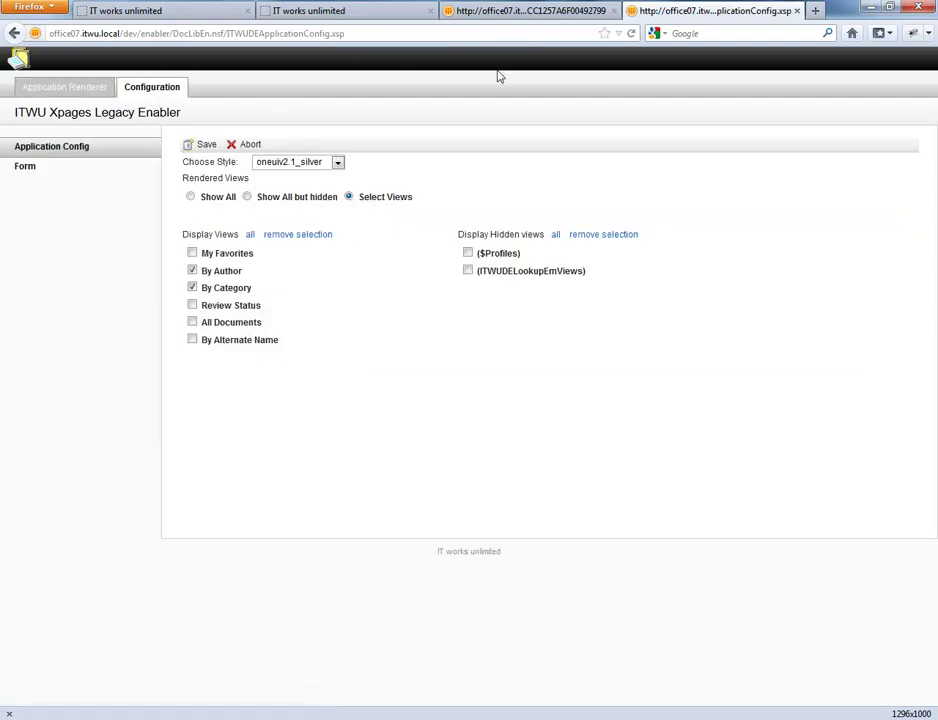
pyautogui.click(28, 168)
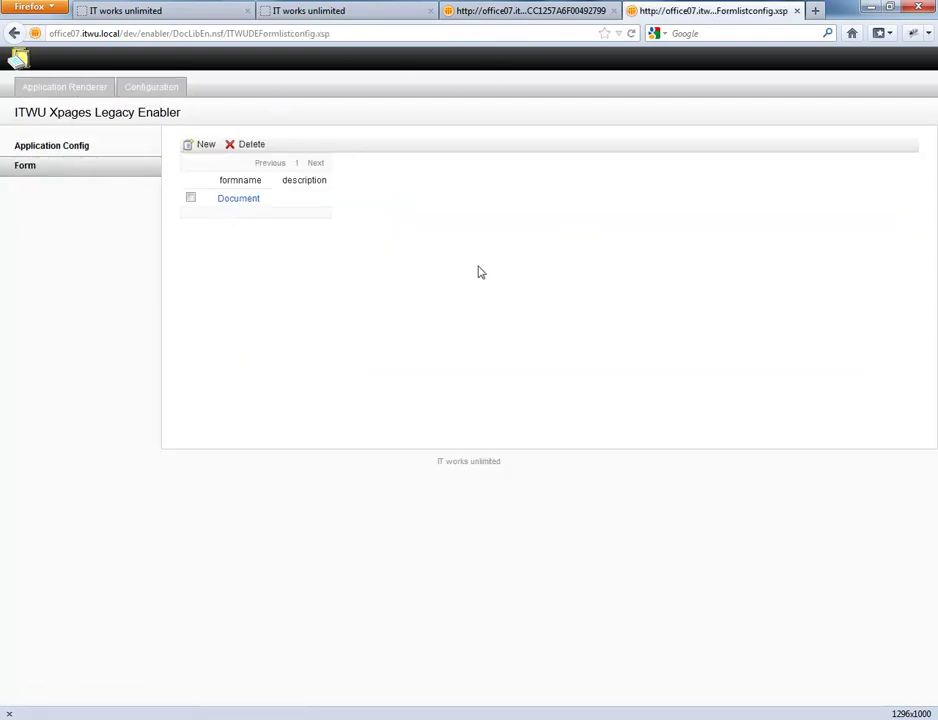
pyautogui.click(245, 199)
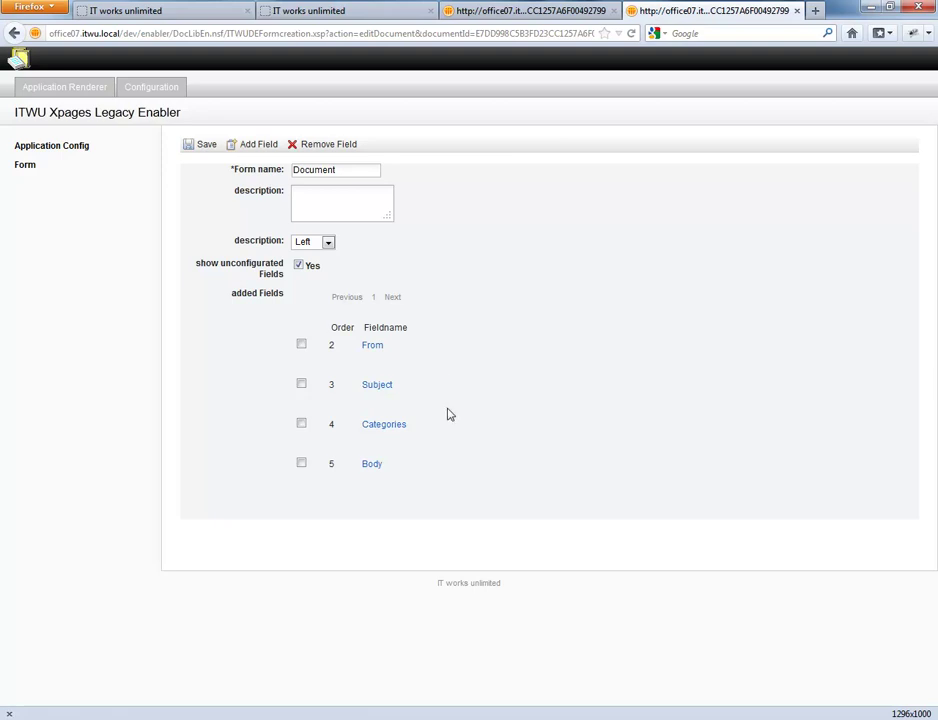
pyautogui.click(371, 464)
pyautogui.doubleClick(394, 398)
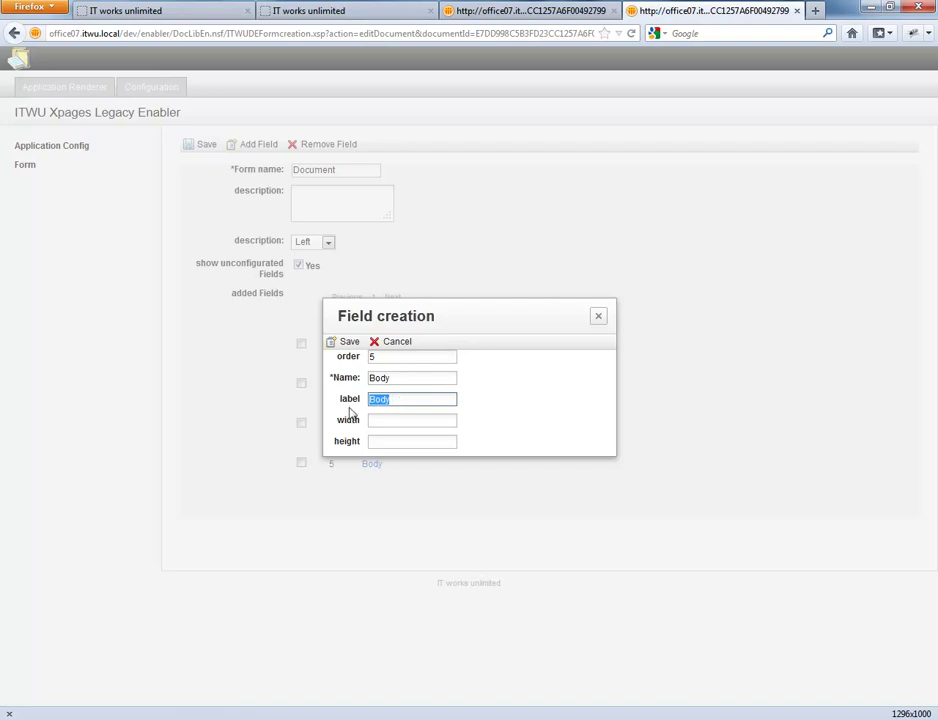
pyautogui.click(397, 400)
pyautogui.moveTo(401, 401); pyautogui.dragTo(347, 405)
pyautogui.write('Content')
pyautogui.click(347, 341)
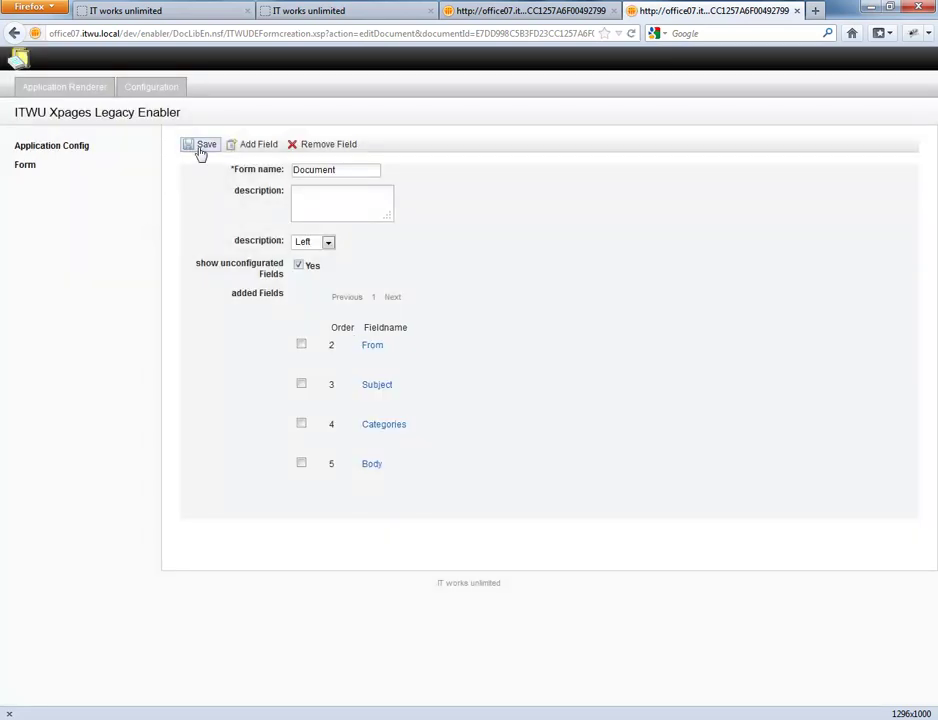
# Reopen the TestSubject document from the By Author view and check the label of its body field
pyautogui.click(517, 8)
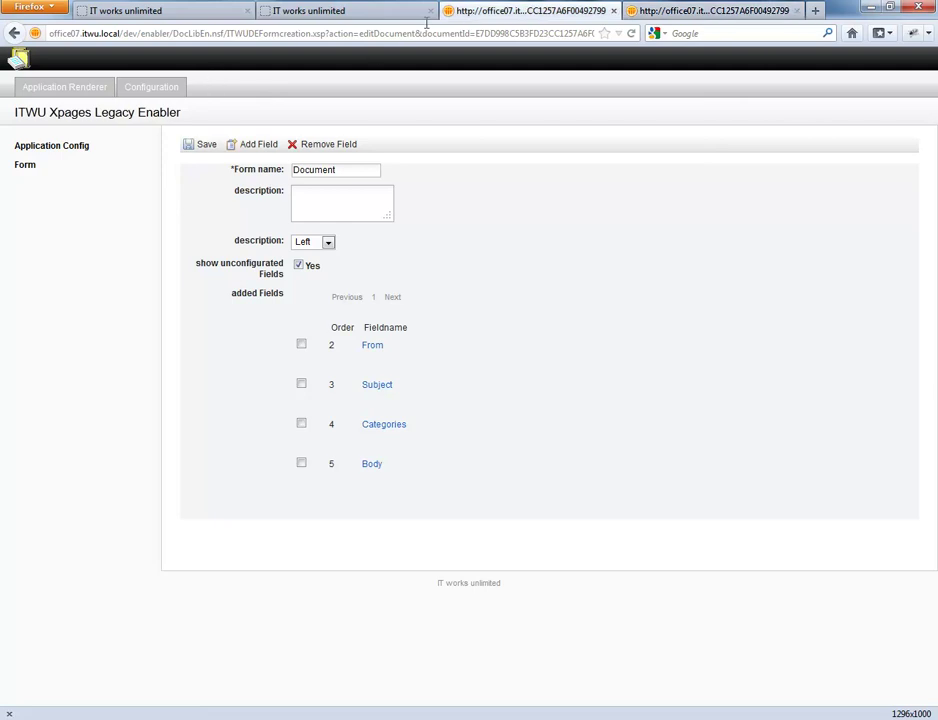
pyautogui.click(68, 89)
pyautogui.click(38, 168)
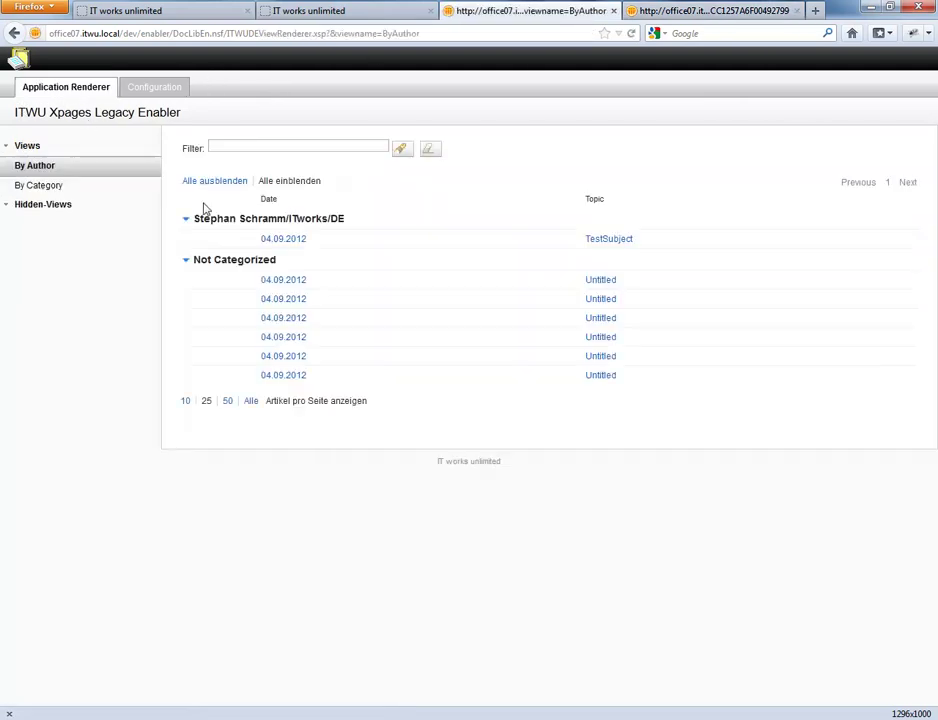
pyautogui.click(297, 246)
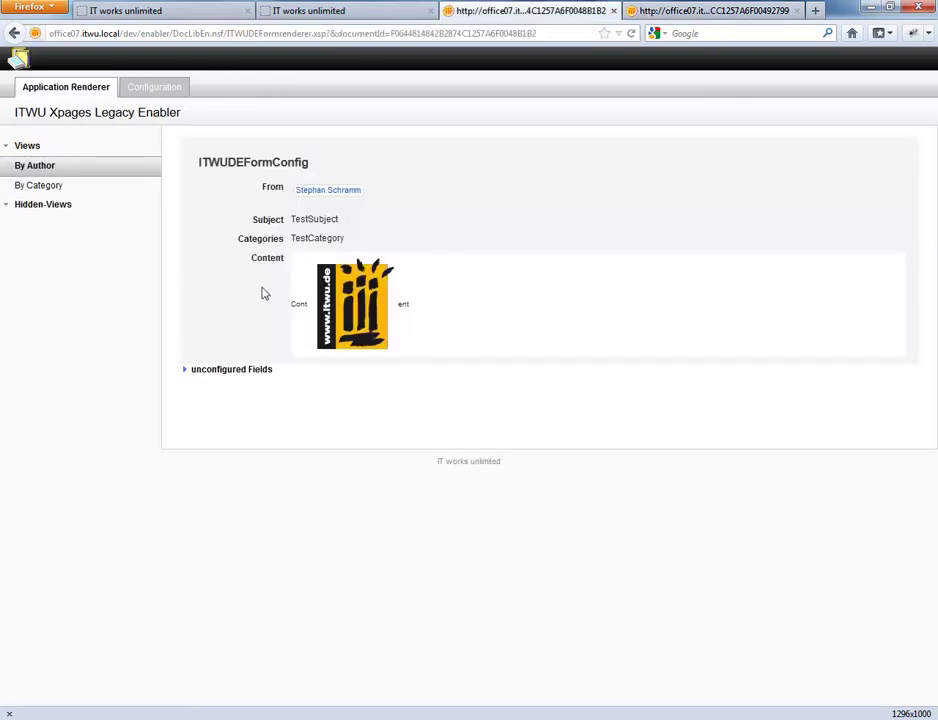
pyautogui.moveTo(255, 262); pyautogui.dragTo(293, 262)
pyautogui.click(293, 262)
# Set the Document form's label position to Above, save it, and reload the rendered TestSubject document
pyautogui.click(702, 10)
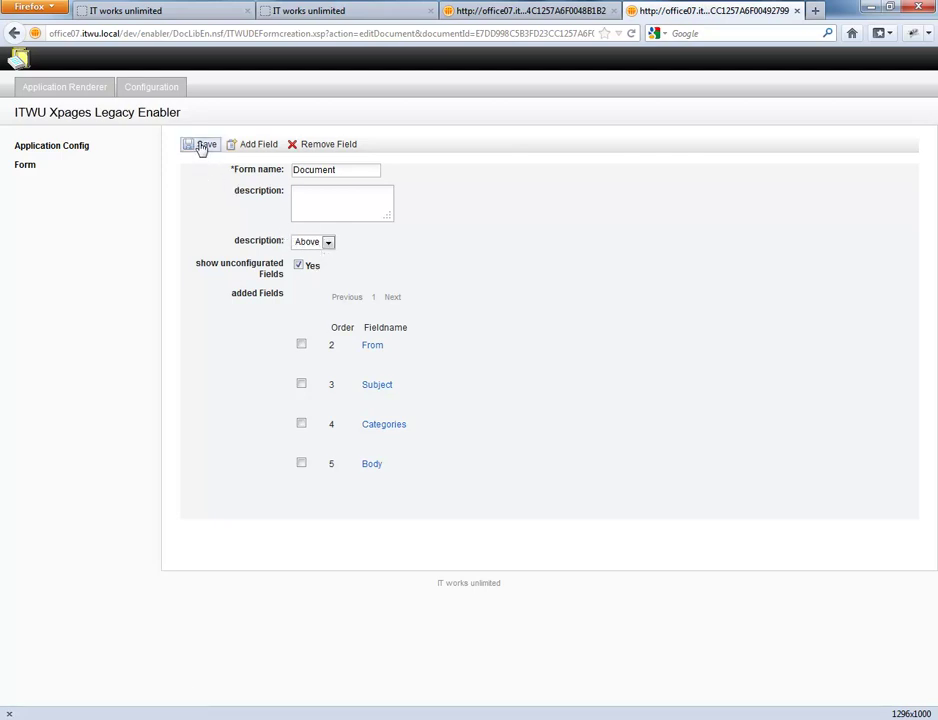
pyautogui.click(565, 8)
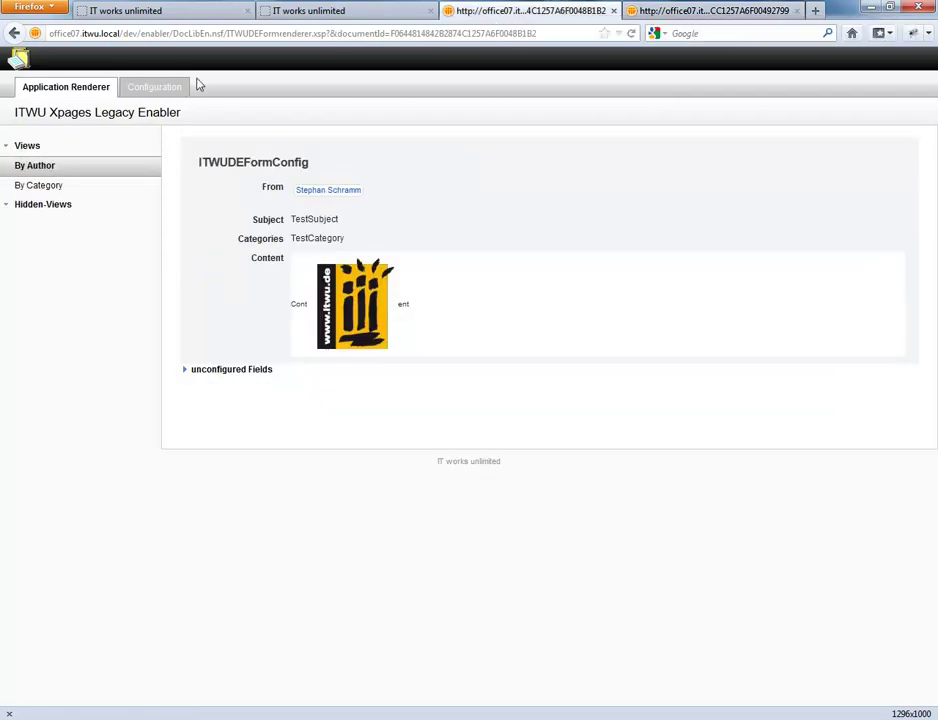
pyautogui.click(118, 33)
pyautogui.press('Return')
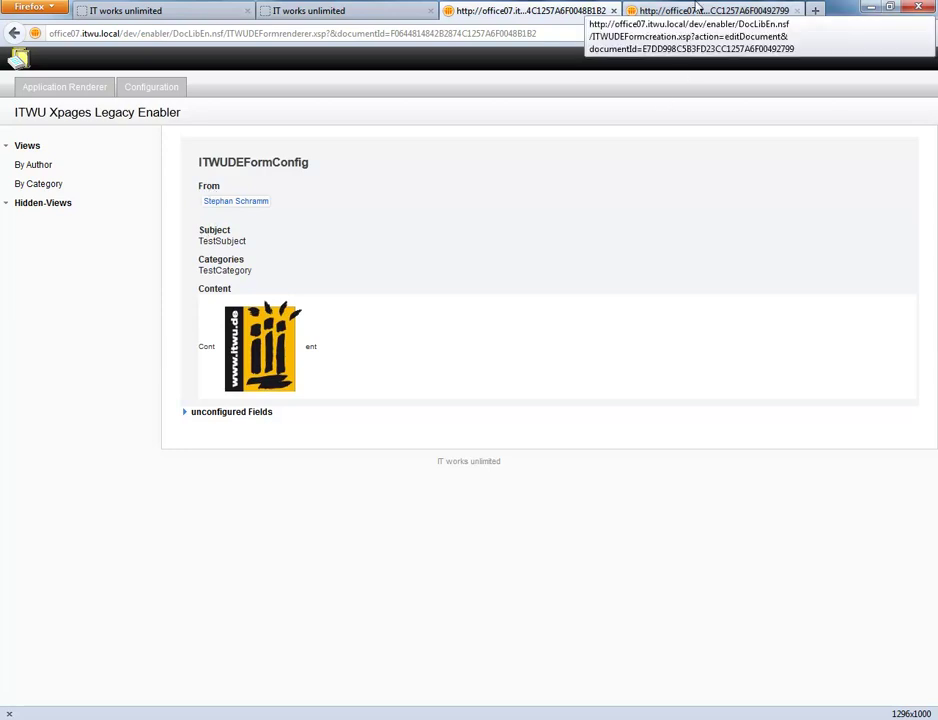
# Enter "a description" as the Document form's description, save it, and reload the rendered TestSubject document
pyautogui.click(697, 9)
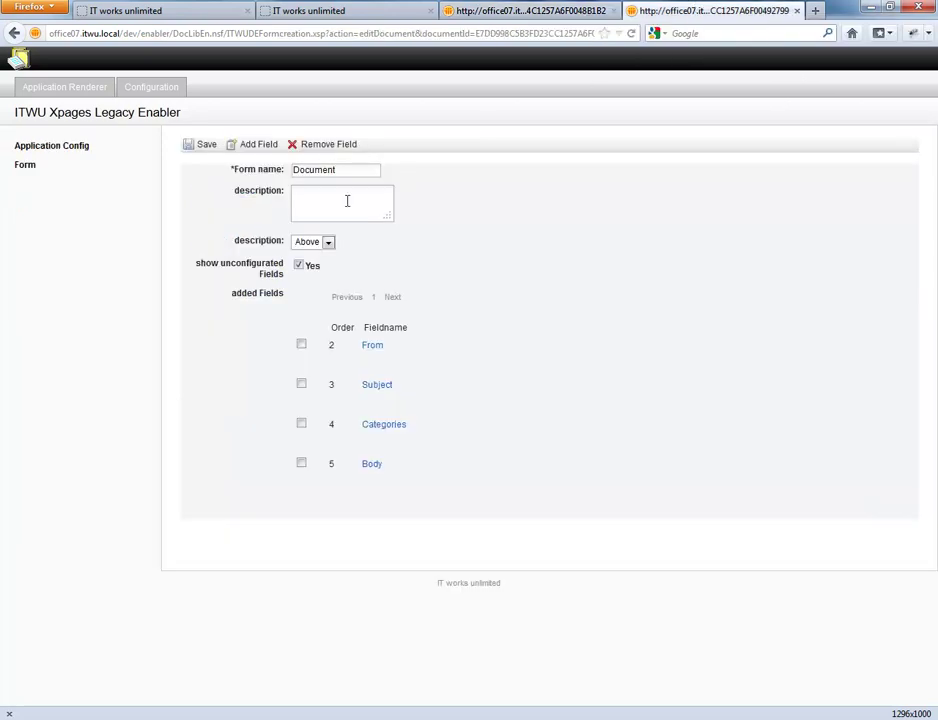
pyautogui.click(307, 201)
pyautogui.click(199, 148)
pyautogui.click(452, 13)
pyautogui.click(224, 35)
pyautogui.press('Return')
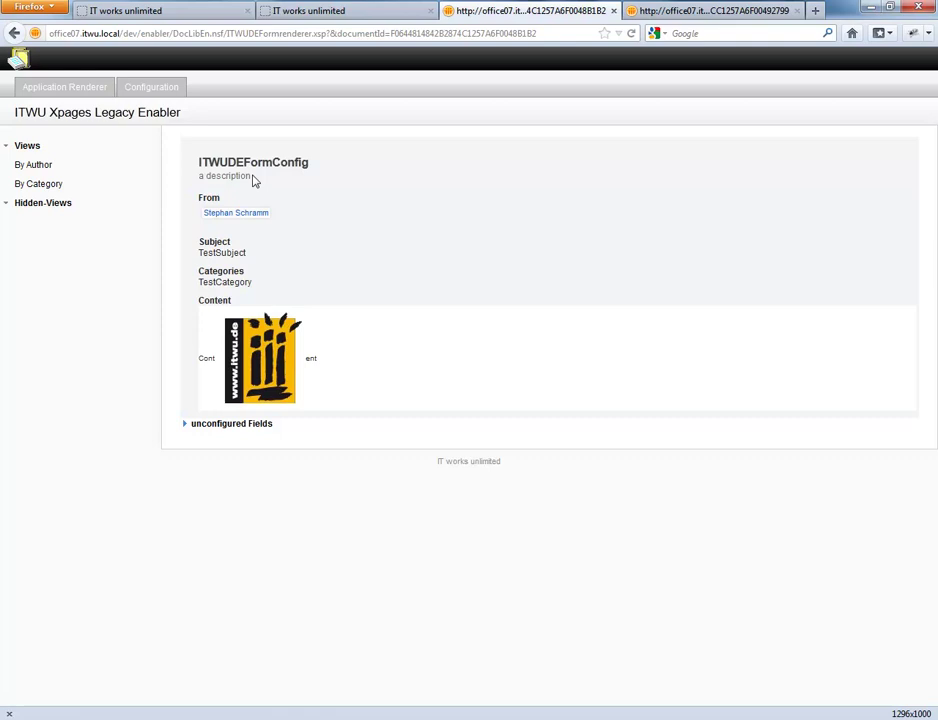
pyautogui.click(690, 9)
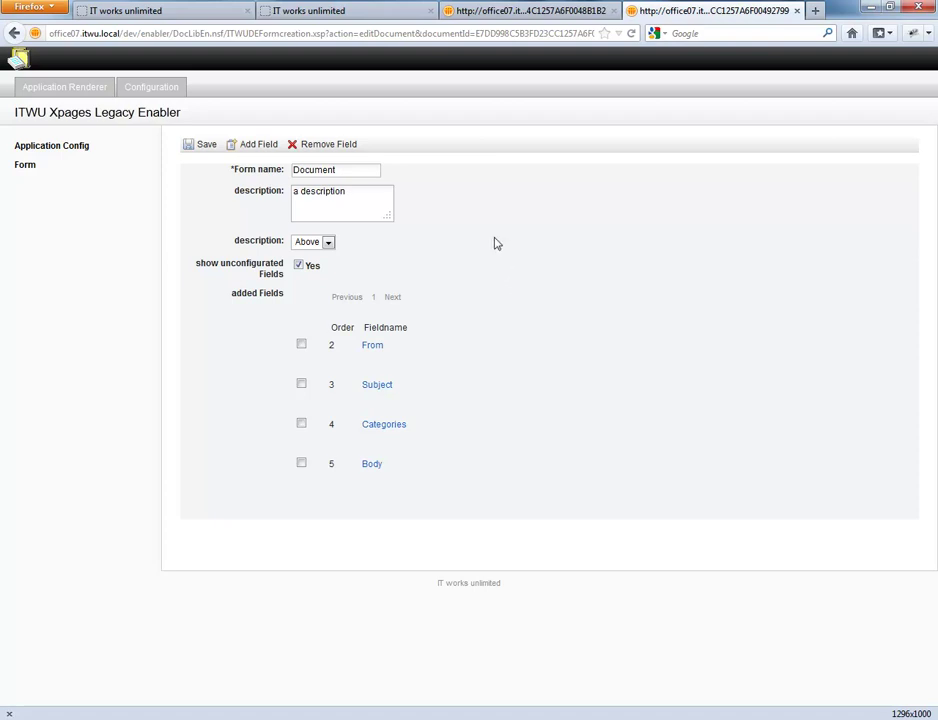
pyautogui.click(538, 17)
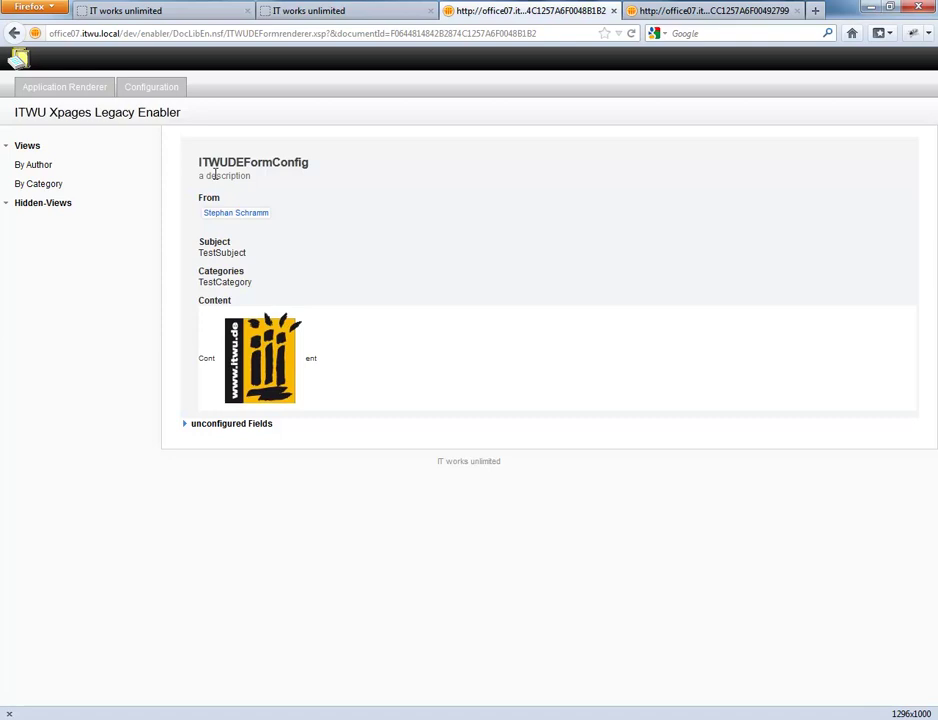
# Filter the By Author view by the suggested author's name
pyautogui.click(36, 166)
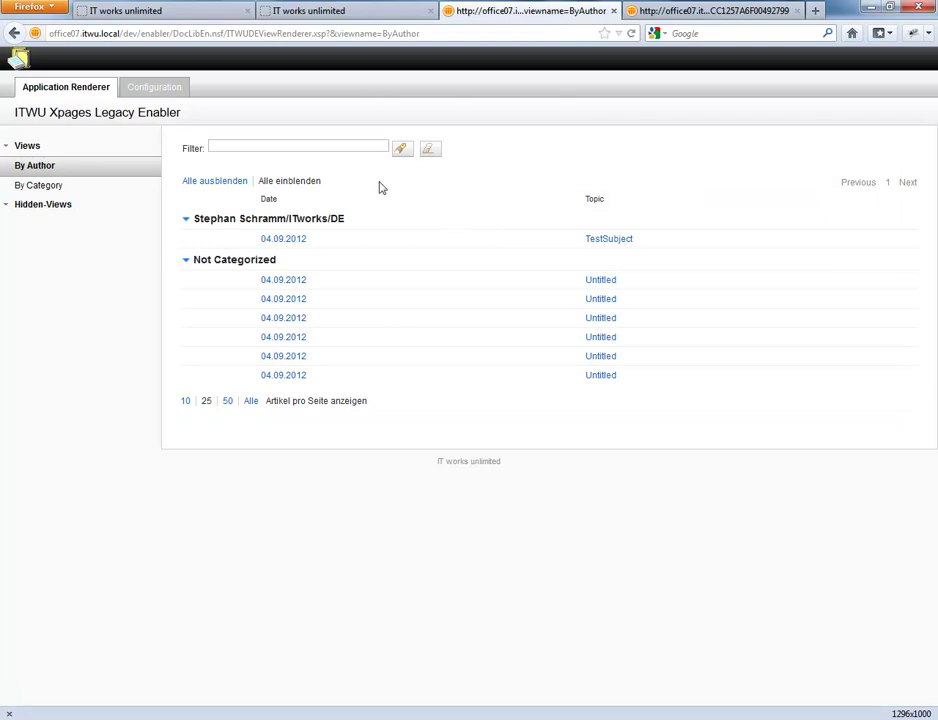
pyautogui.click(231, 146)
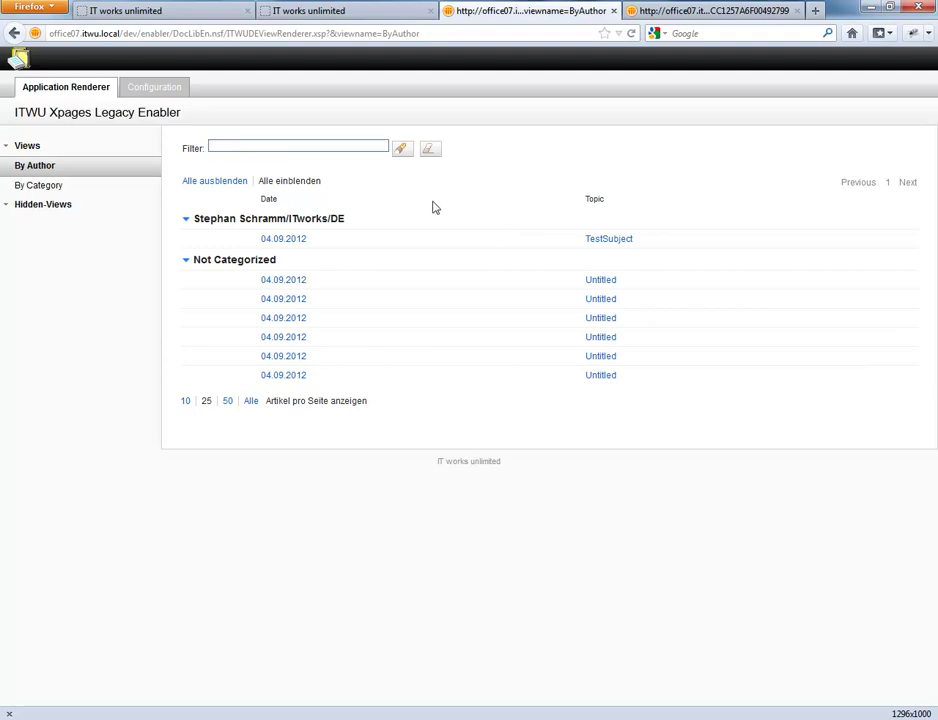
pyautogui.write('S')
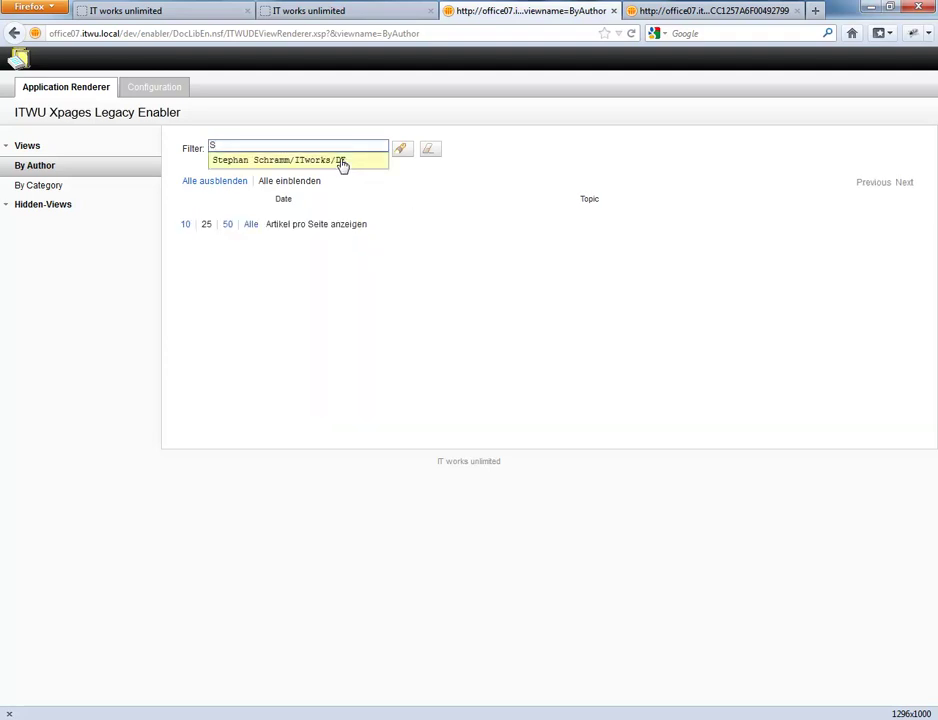
pyautogui.click(343, 163)
pyautogui.click(403, 152)
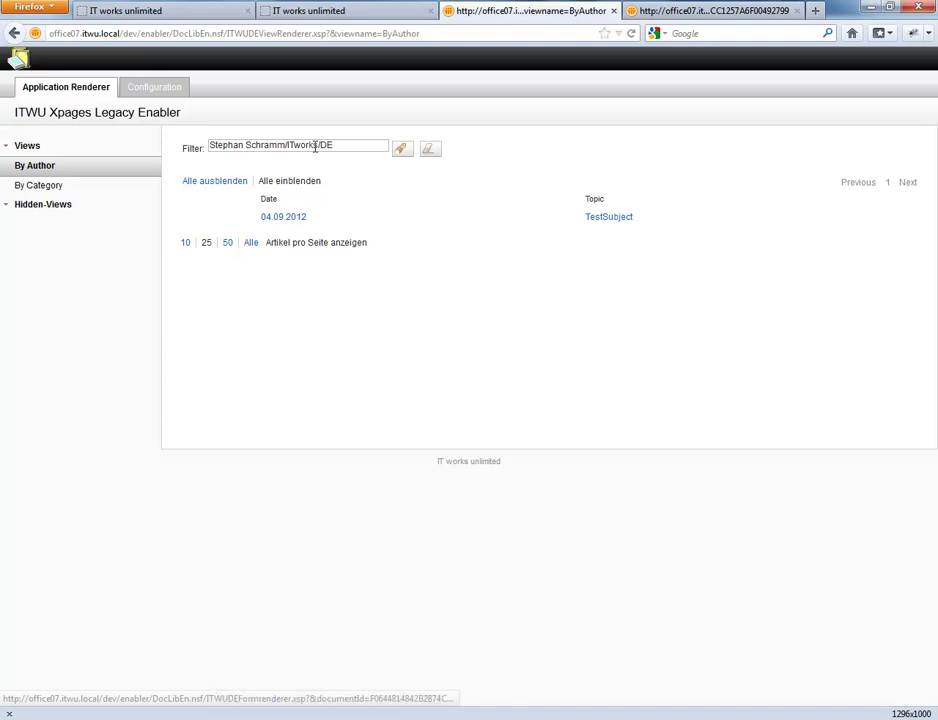
# Filter the By Category view by the suggested category TestCategory
pyautogui.click(28, 189)
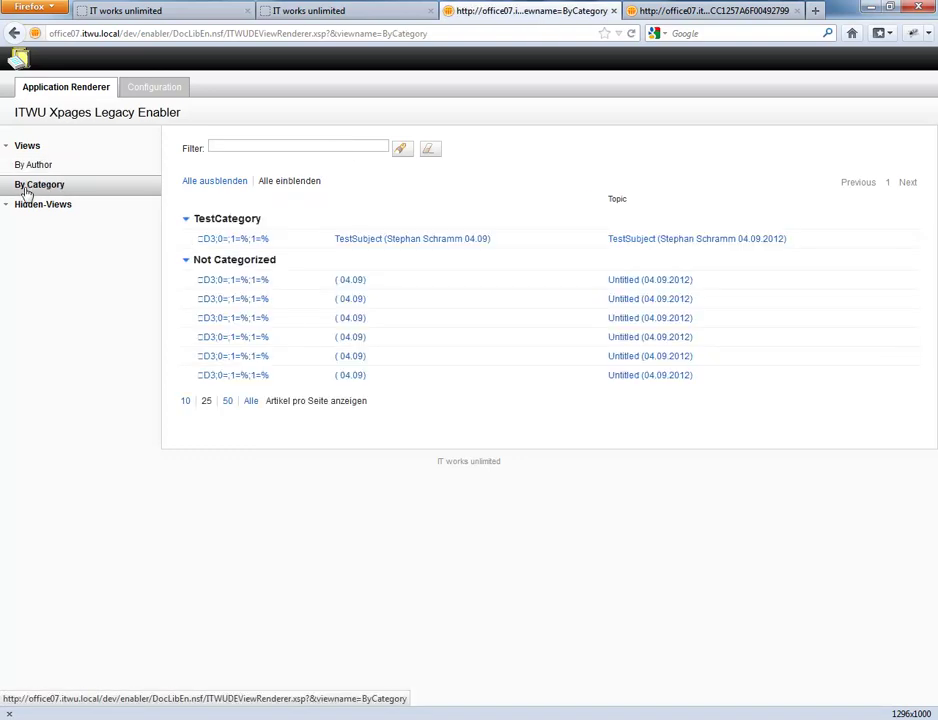
pyautogui.click(270, 146)
pyautogui.write('T')
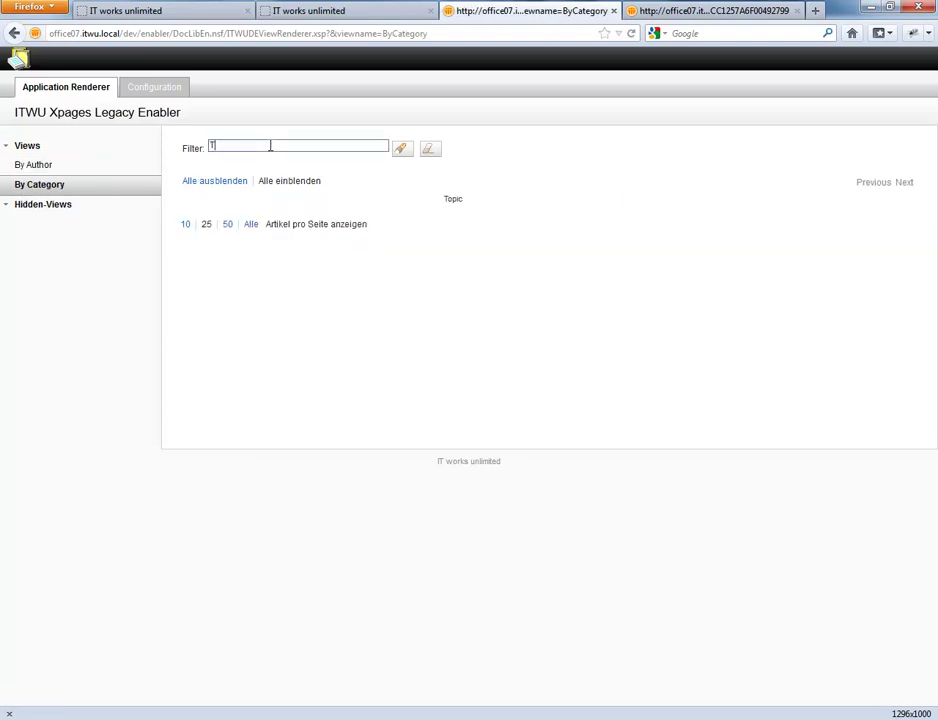
pyautogui.click(270, 164)
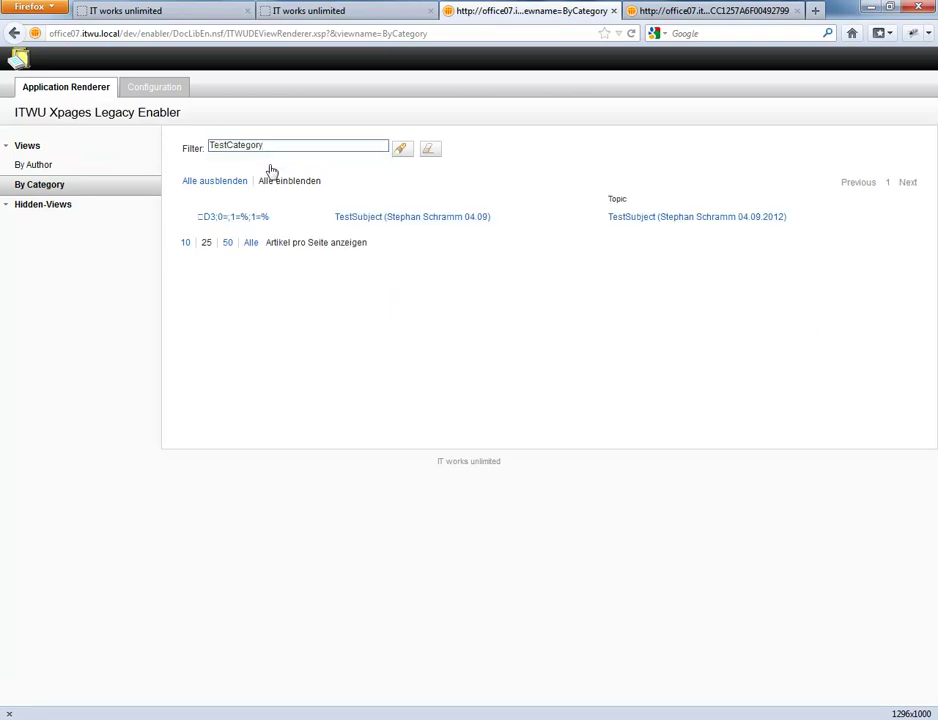
# Open the TestSubject document from the filtered By Category view
pyautogui.click(437, 218)
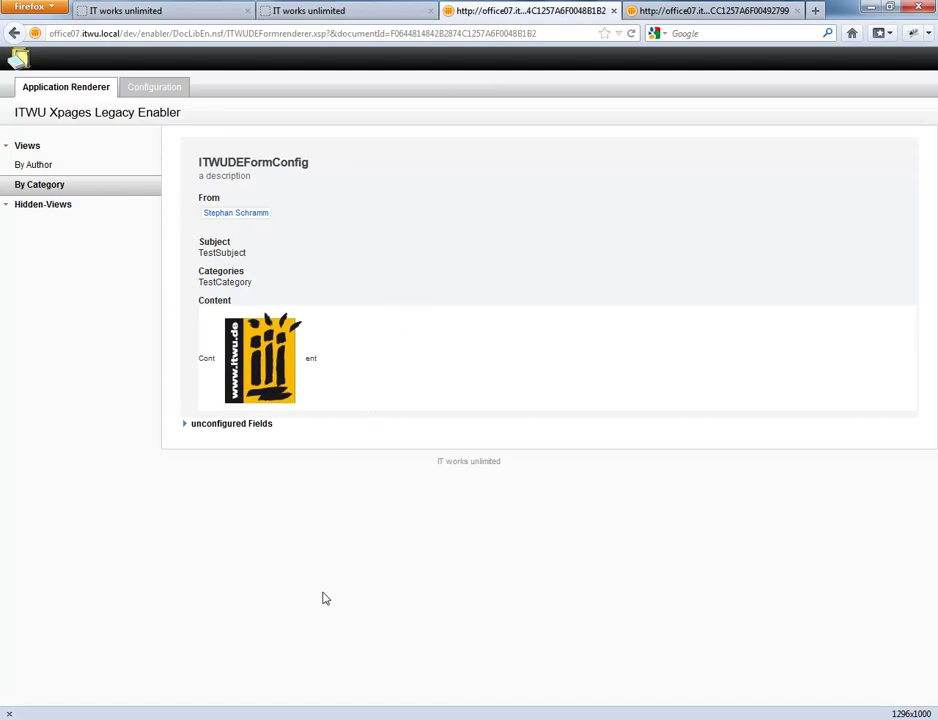
# Switch to IBM Lotus Notes and display the full-text index settings in the DocLib Enabled database's properties
pyautogui.moveTo(290, 716)
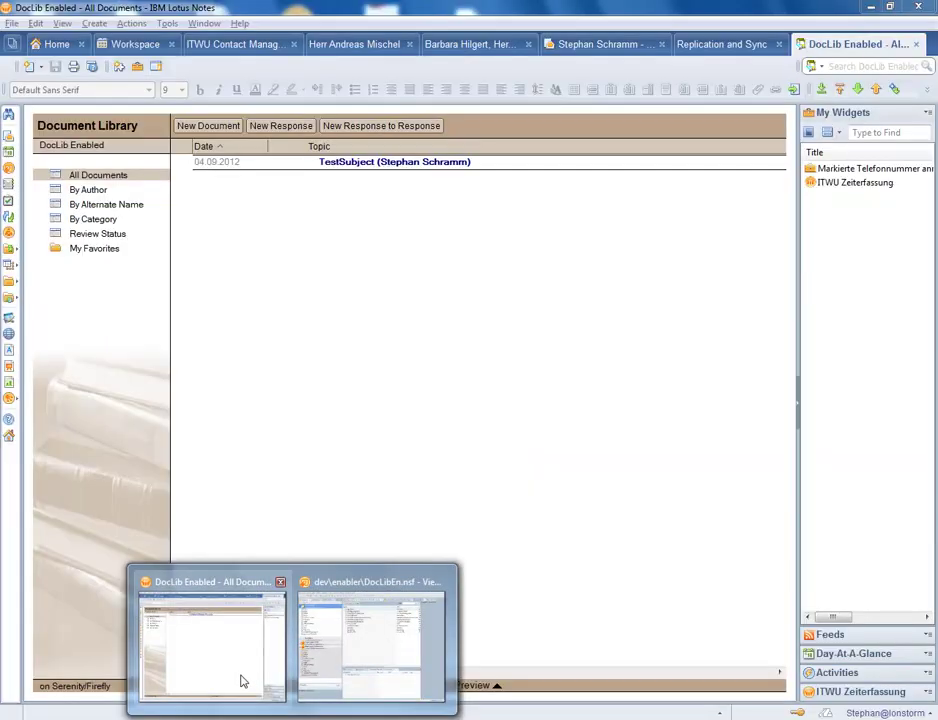
pyautogui.click(241, 684)
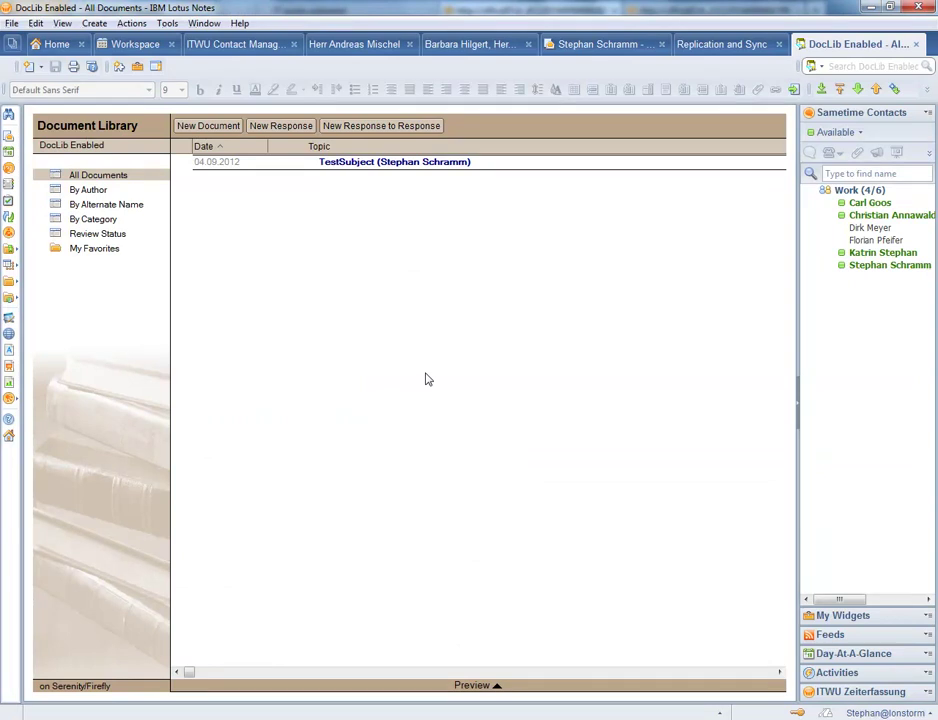
pyautogui.press('alt')
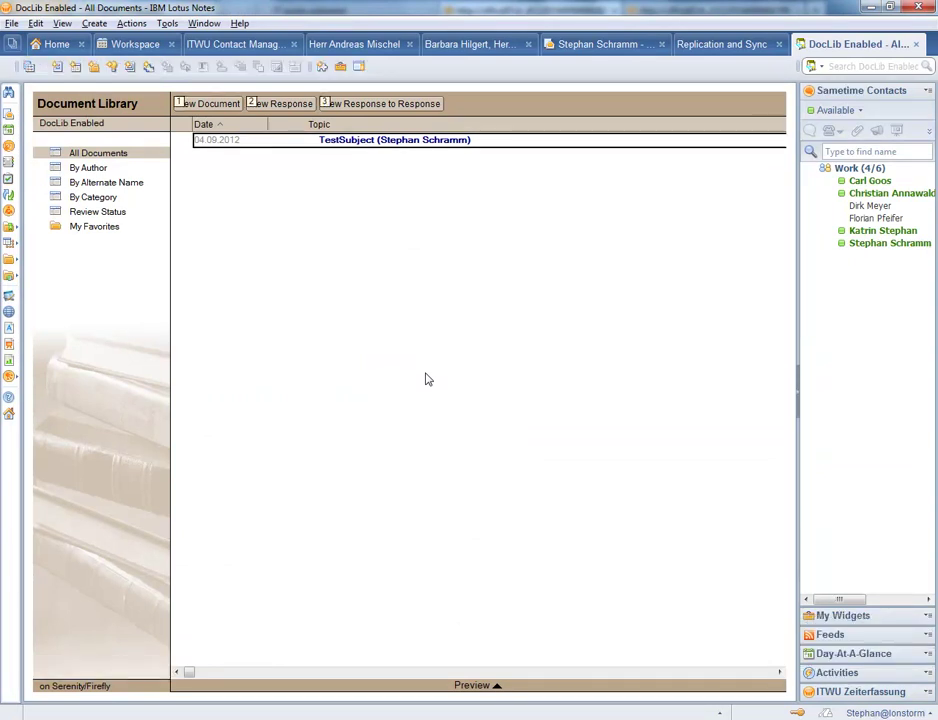
pyautogui.hotkey('alt', 'Return')
pyautogui.click(200, 283)
pyautogui.click(202, 304)
pyautogui.click(298, 298)
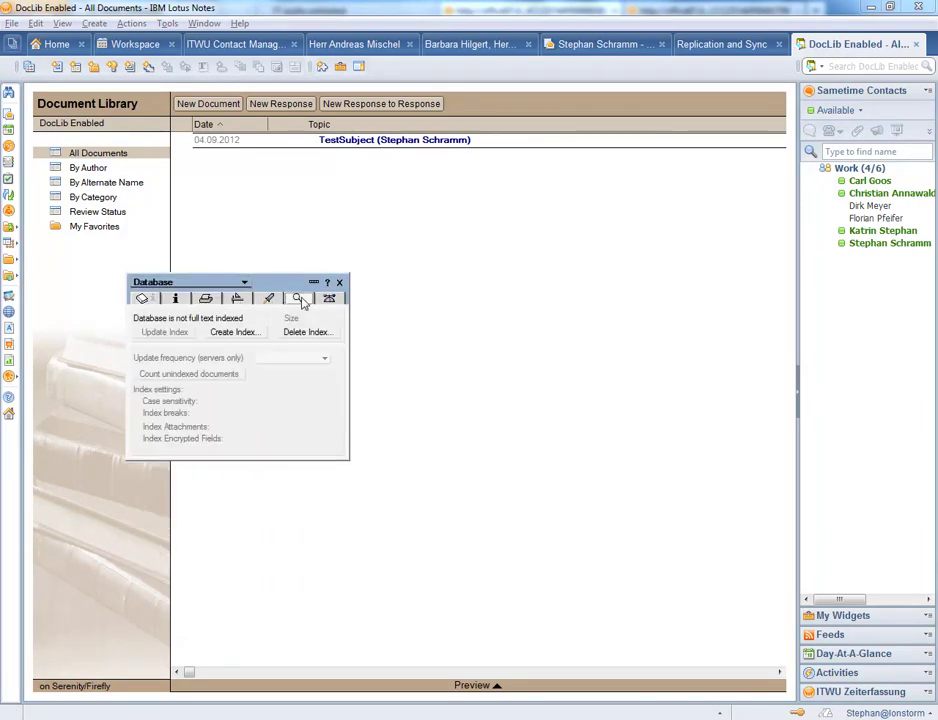
# Create a full-text index for the DocLib Enabled database with encrypted fields indexed and Immediate update frequency, and close its properties
pyautogui.click(229, 332)
pyautogui.click(323, 152)
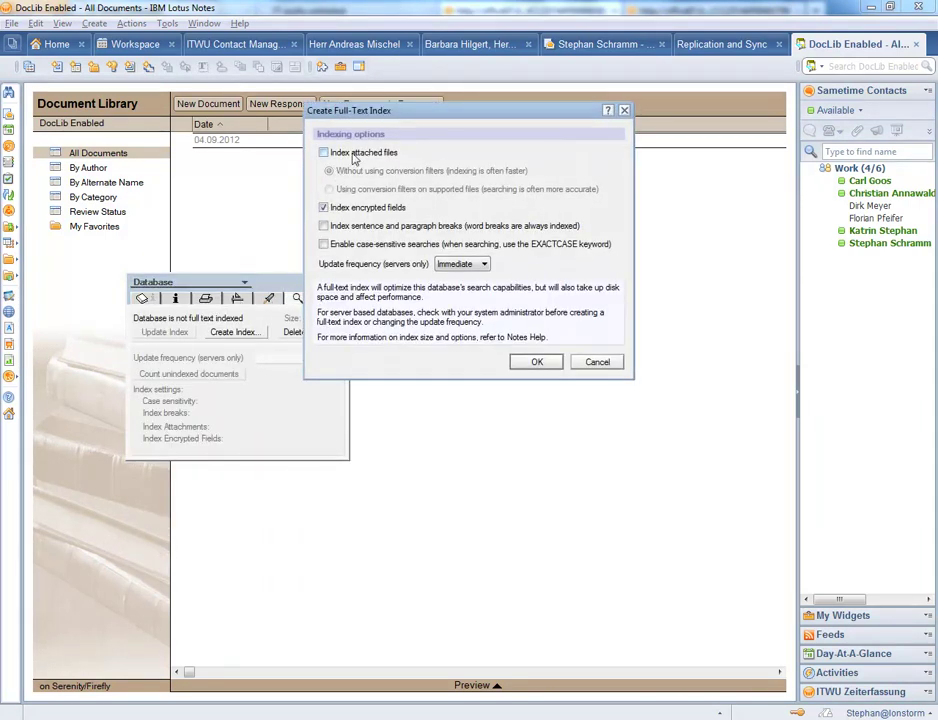
pyautogui.click(537, 362)
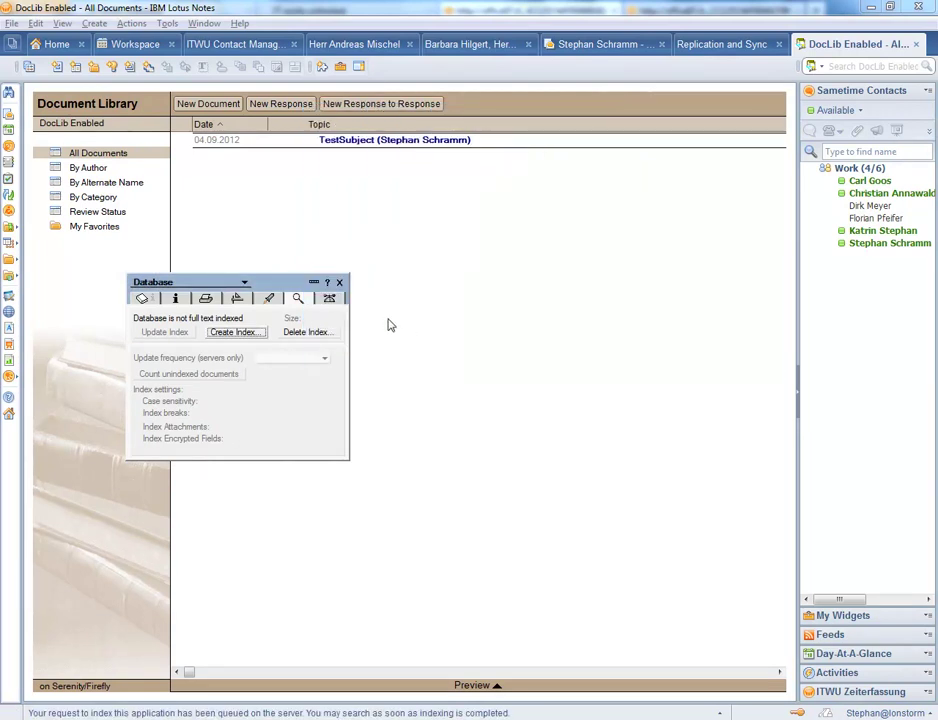
pyautogui.click(339, 284)
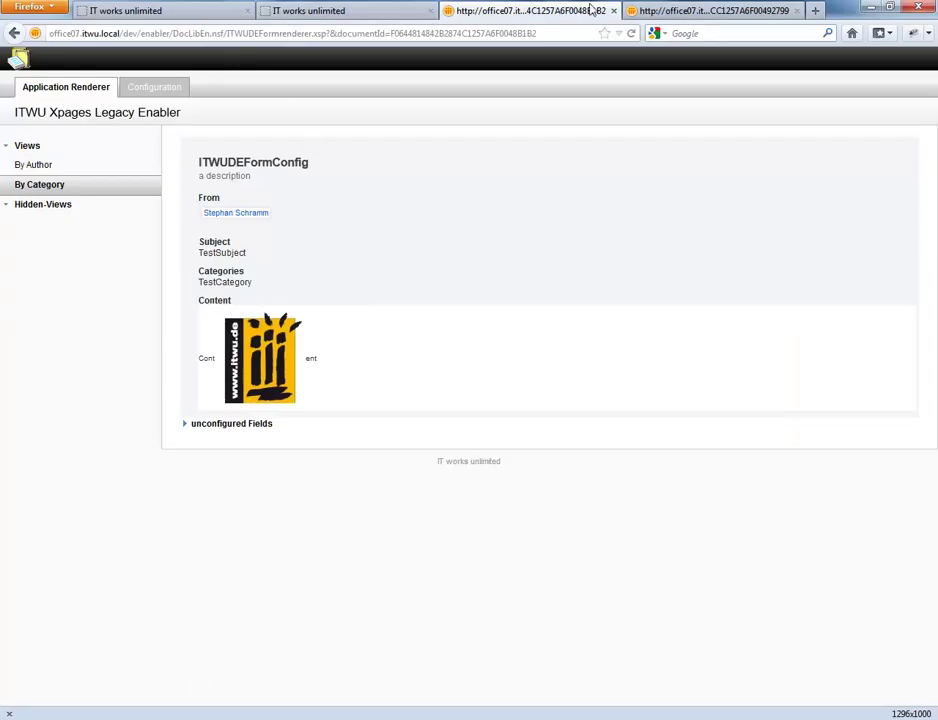
# Switch back to Firefox, search the legacy enabler's By Author view for "Subject", and open the matching Untitled document
pyautogui.click(712, 11)
pyautogui.click(68, 90)
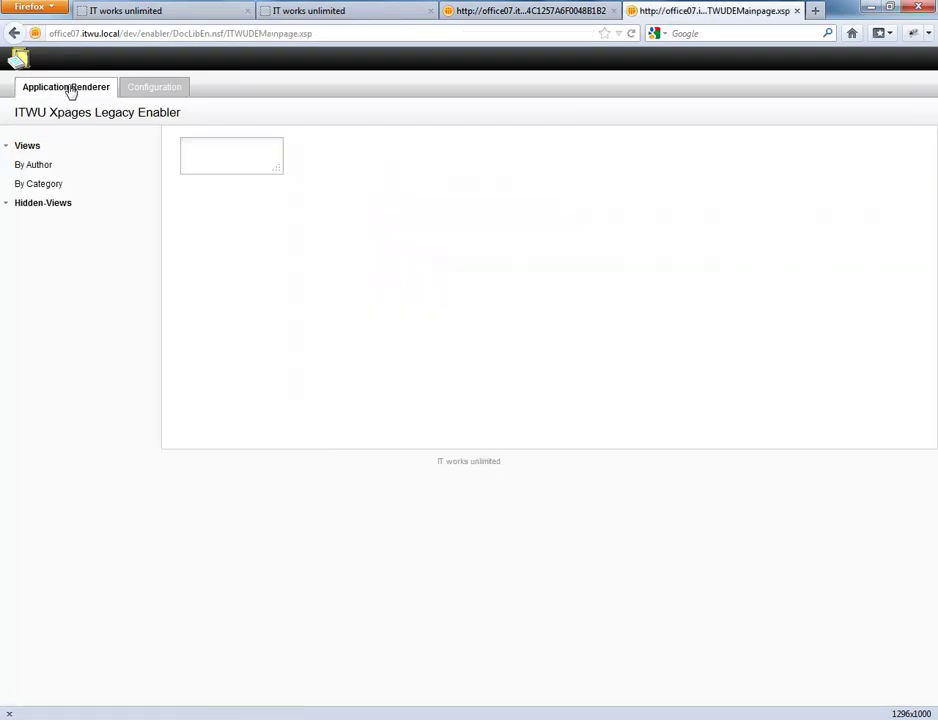
pyautogui.click(30, 166)
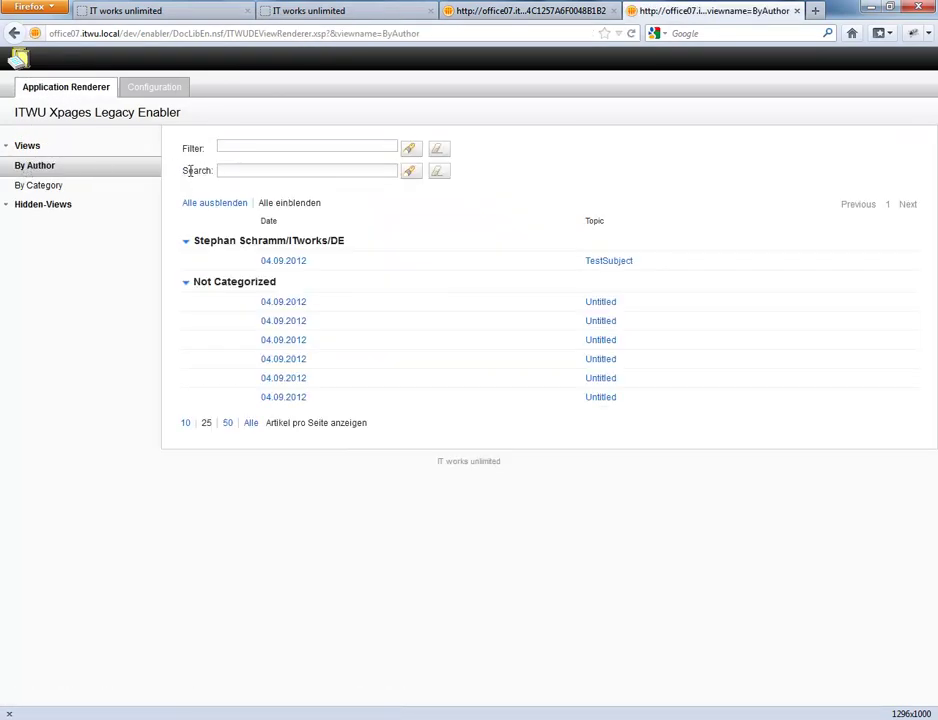
pyautogui.click(376, 170)
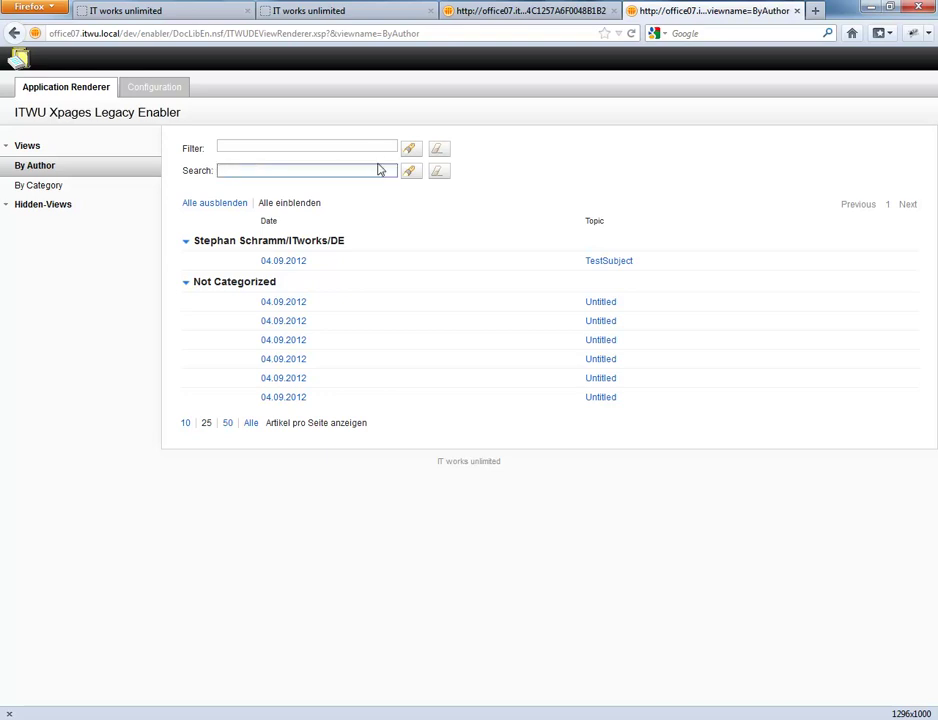
pyautogui.write('Subject')
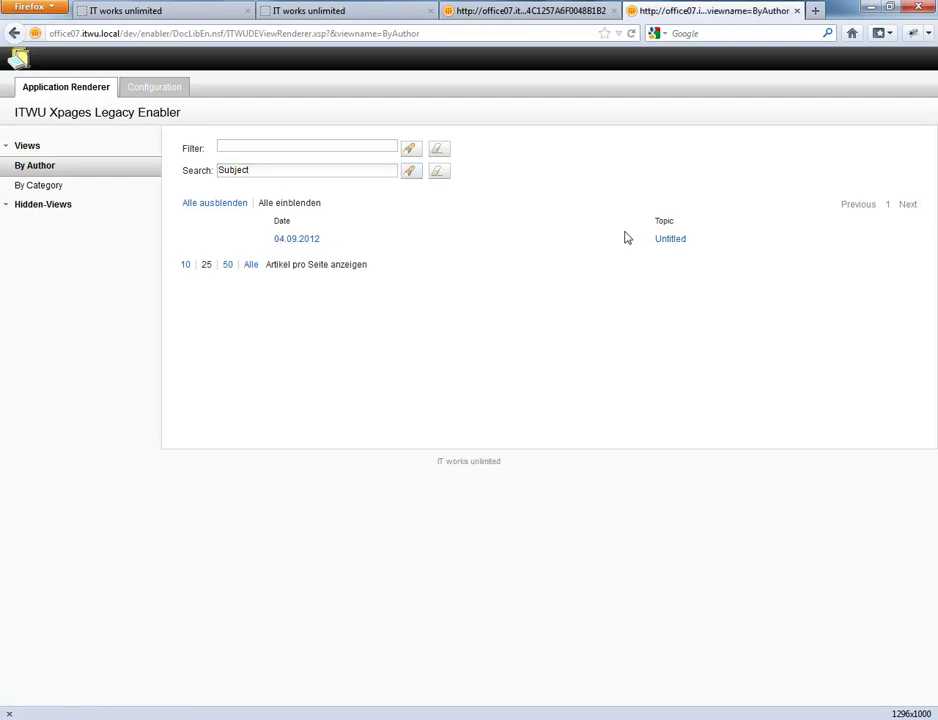
pyautogui.click(316, 241)
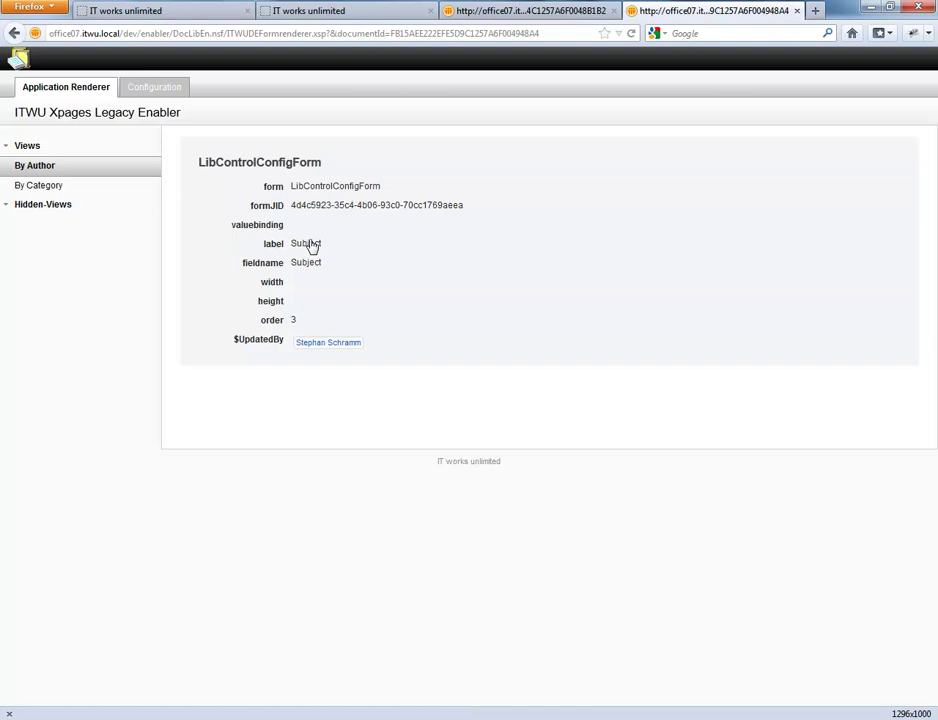
# Reopen the By Author view and examine its separate Filter and Search fields
pyautogui.click(44, 185)
pyautogui.click(36, 167)
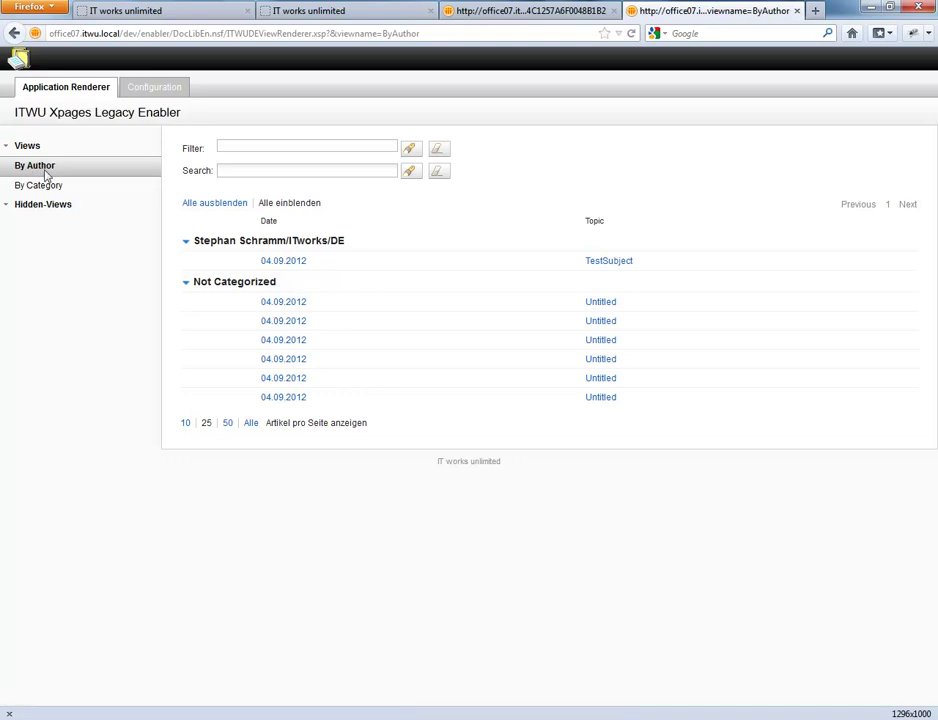
pyautogui.click(231, 149)
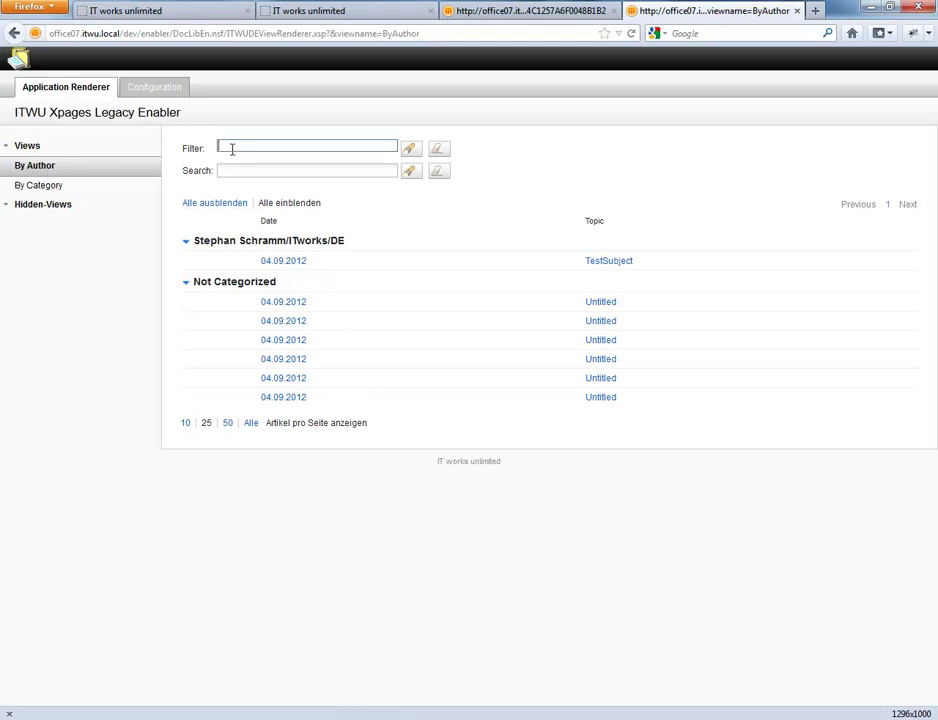
pyautogui.click(230, 167)
pyautogui.click(226, 145)
pyautogui.click(241, 171)
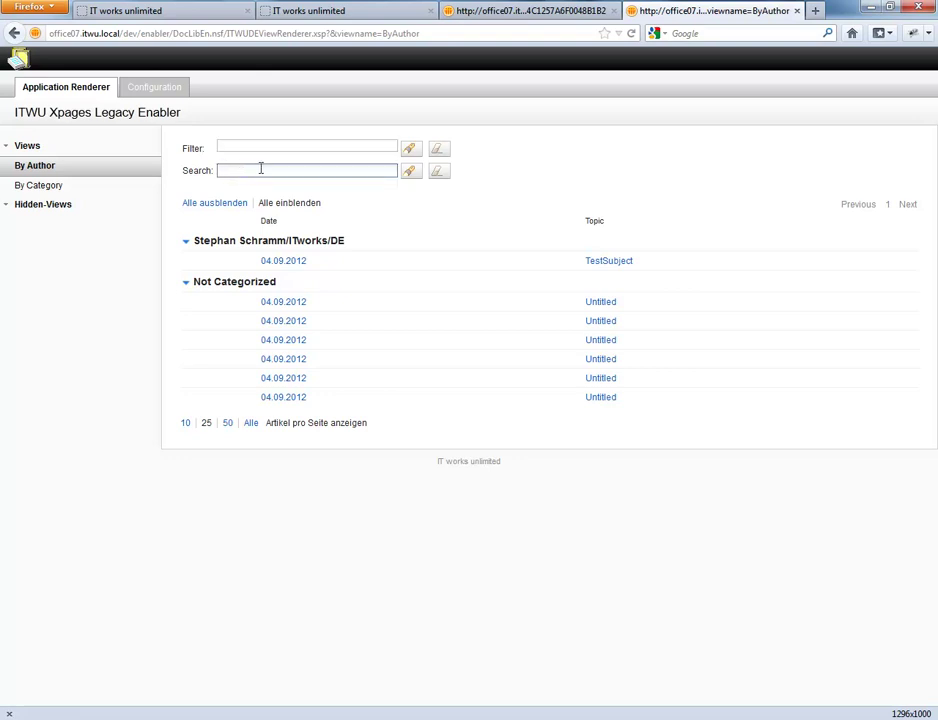